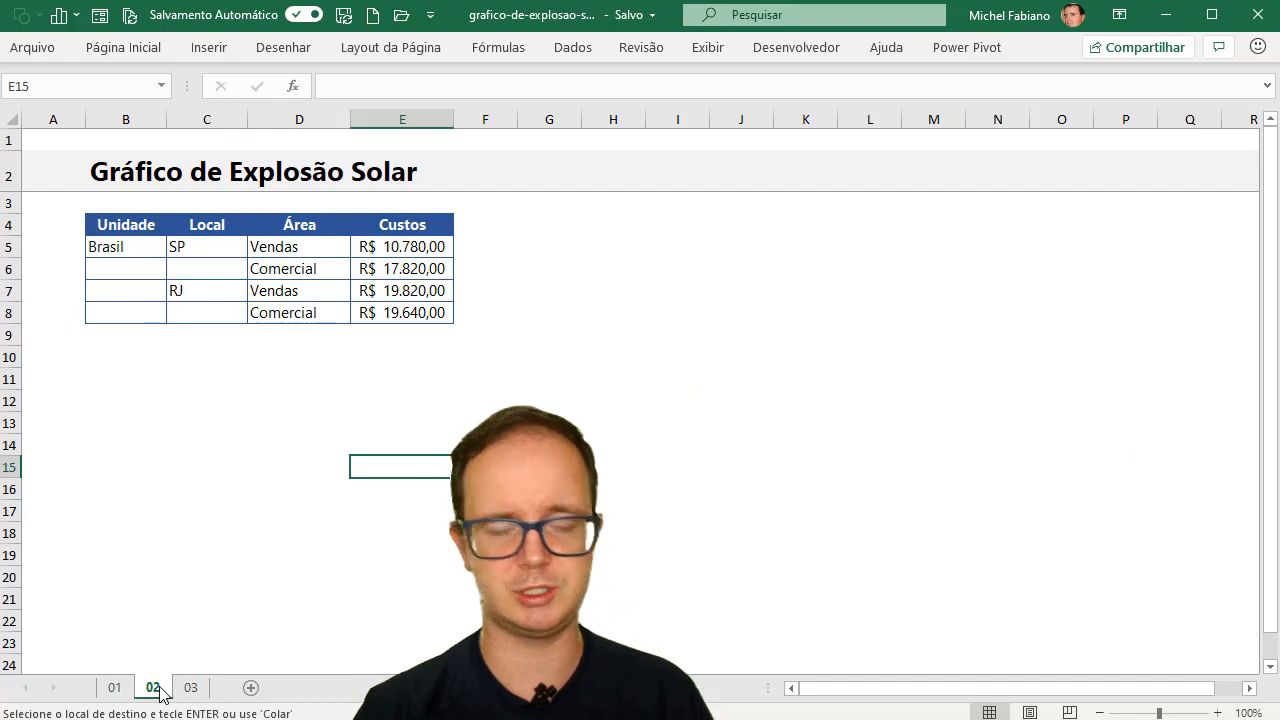
- Open sheet 01 and examine the sunburst chart's segments for each unit, location and area
left_click(114, 688)
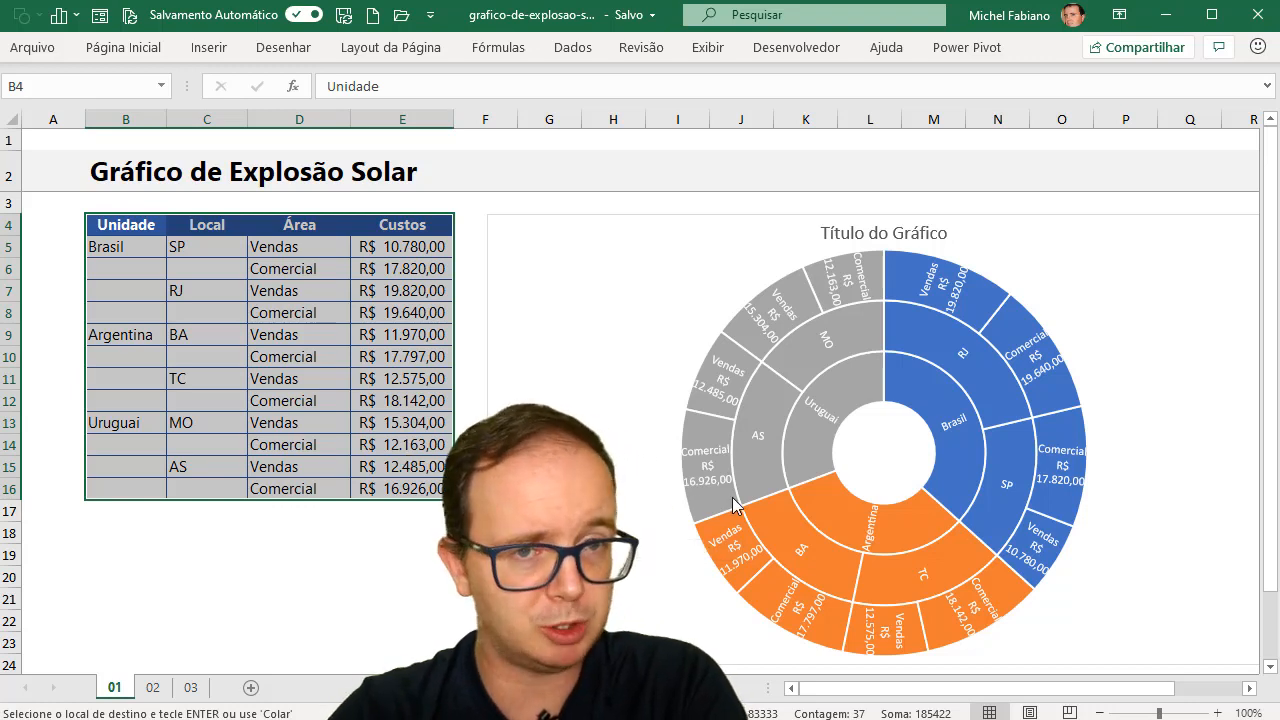
mouse_move(735, 505)
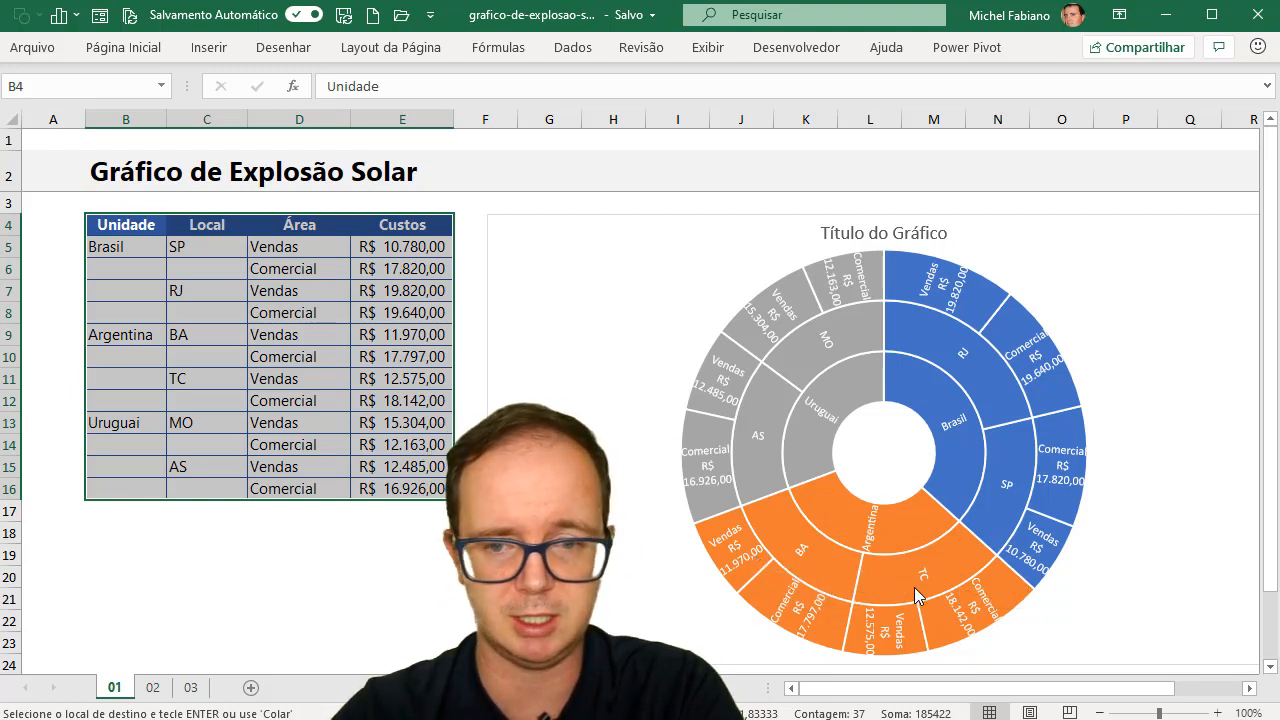
mouse_move(978, 604)
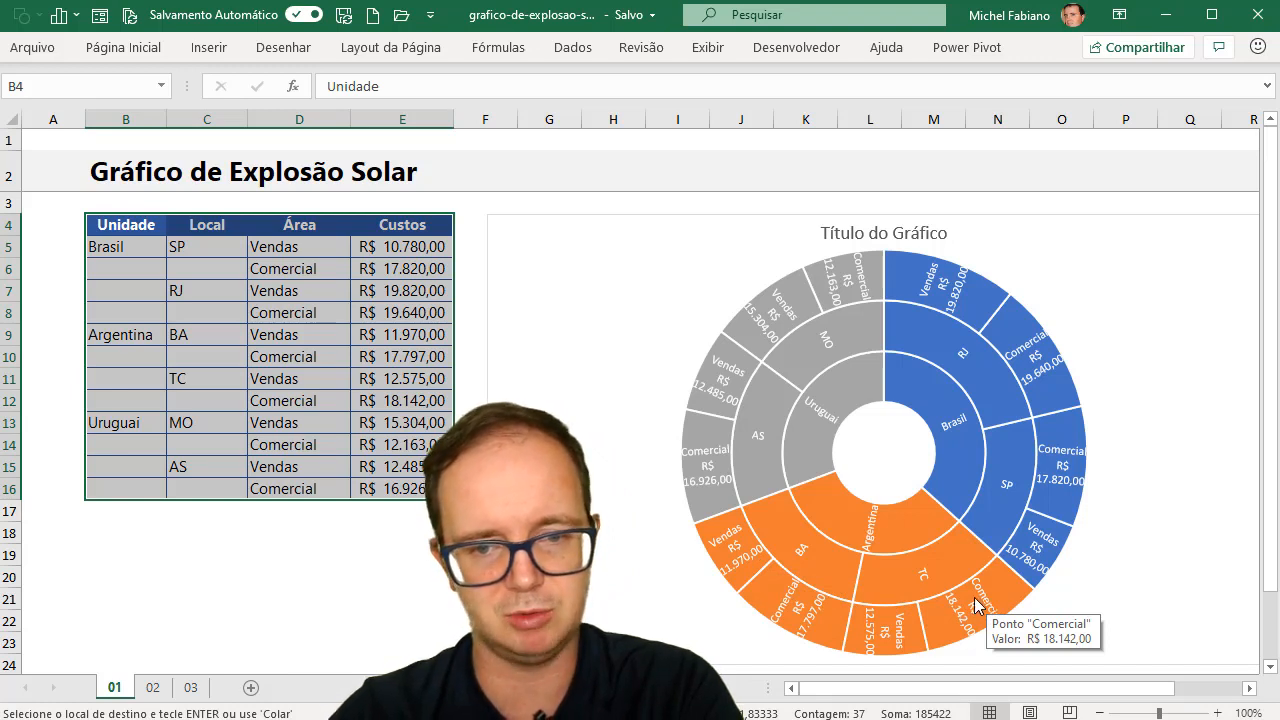
mouse_move(736, 556)
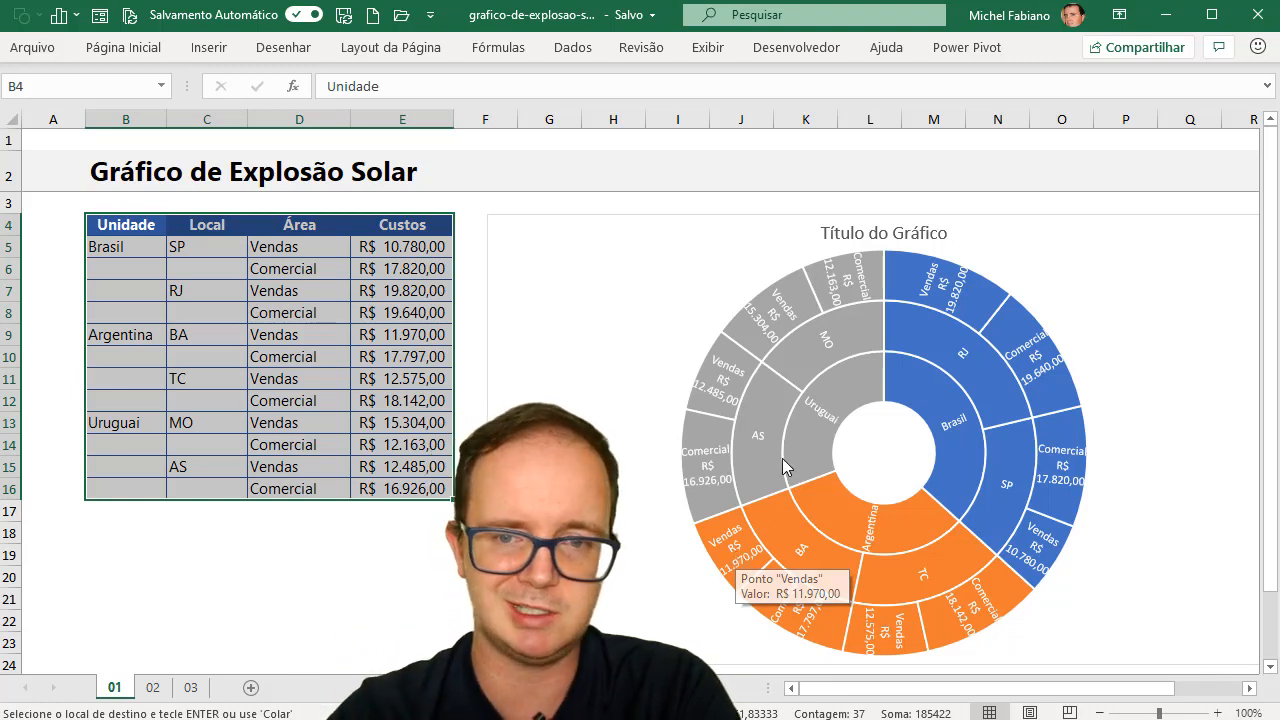
mouse_move(827, 400)
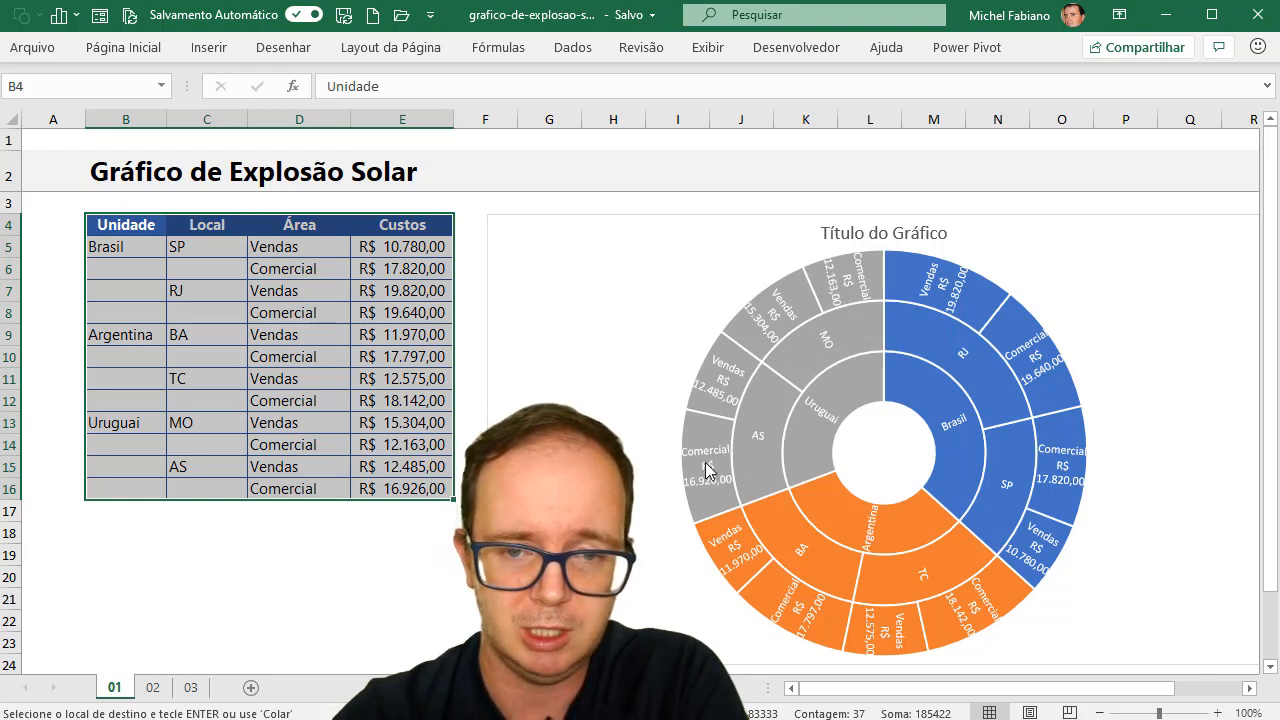
mouse_move(713, 477)
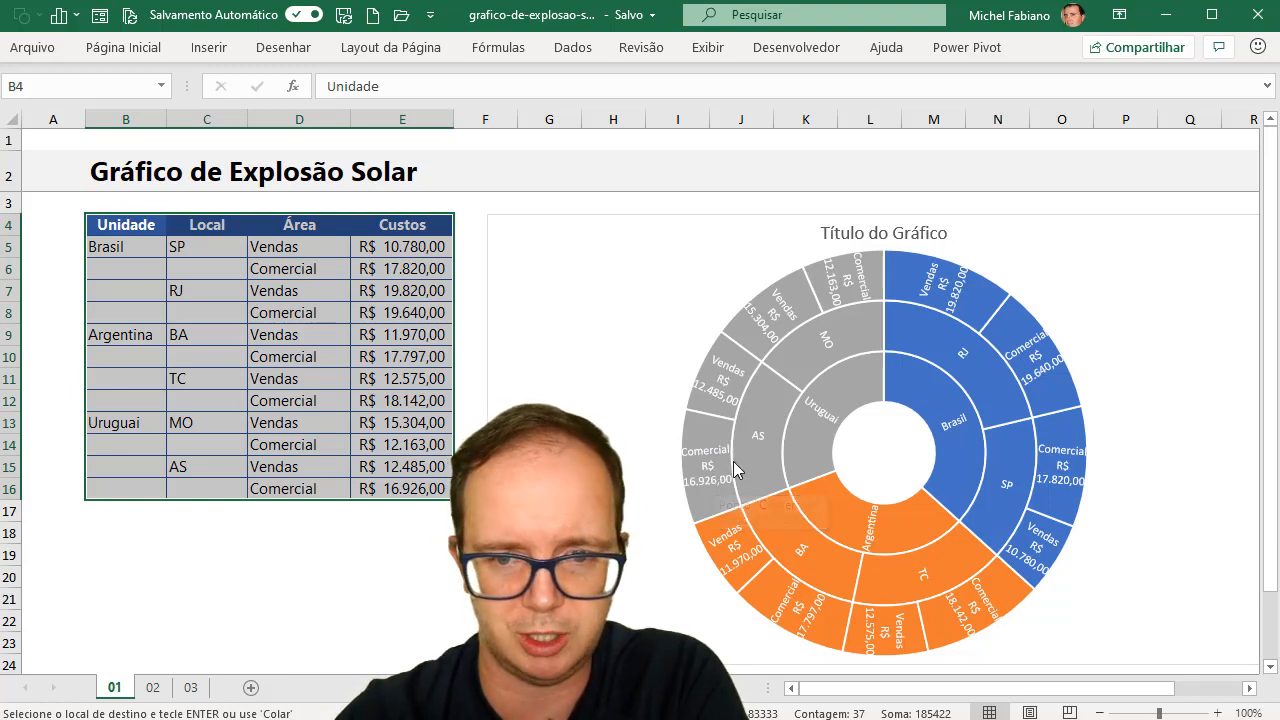
mouse_move(741, 451)
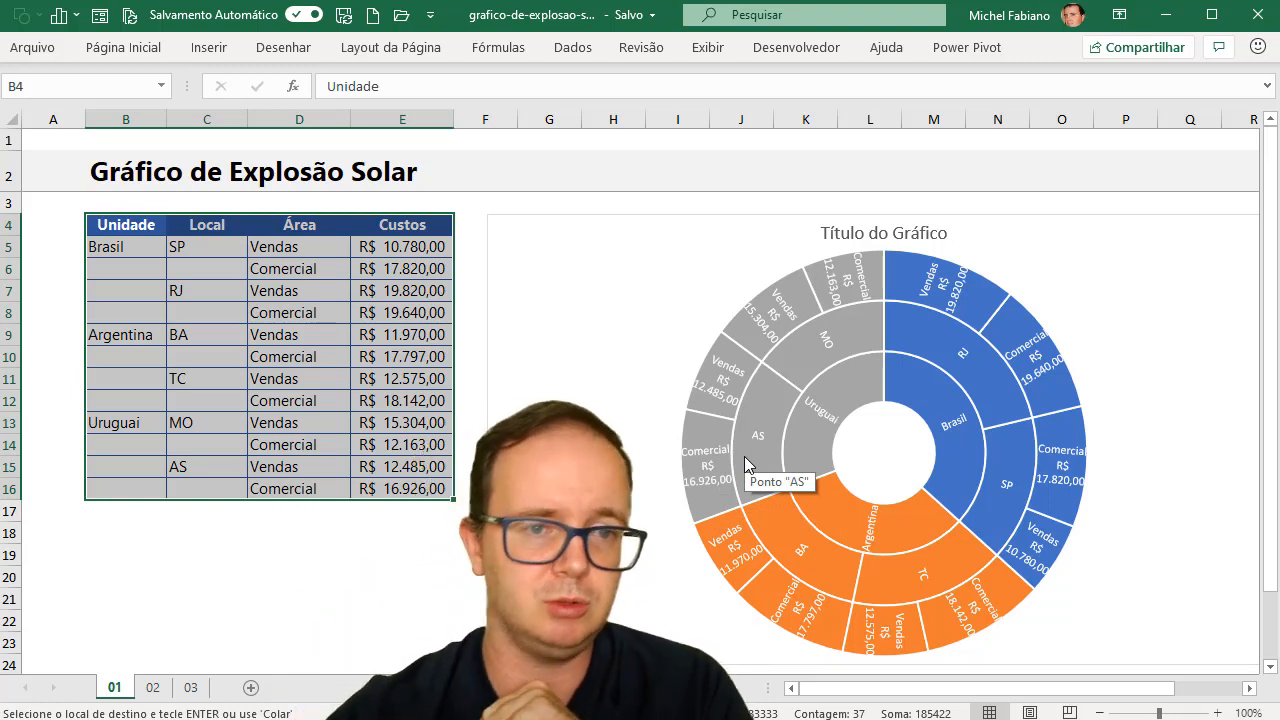
- Align the existing sunburst chart with the table's header row and enlarge it so its data labels fit
left_click(501, 215)
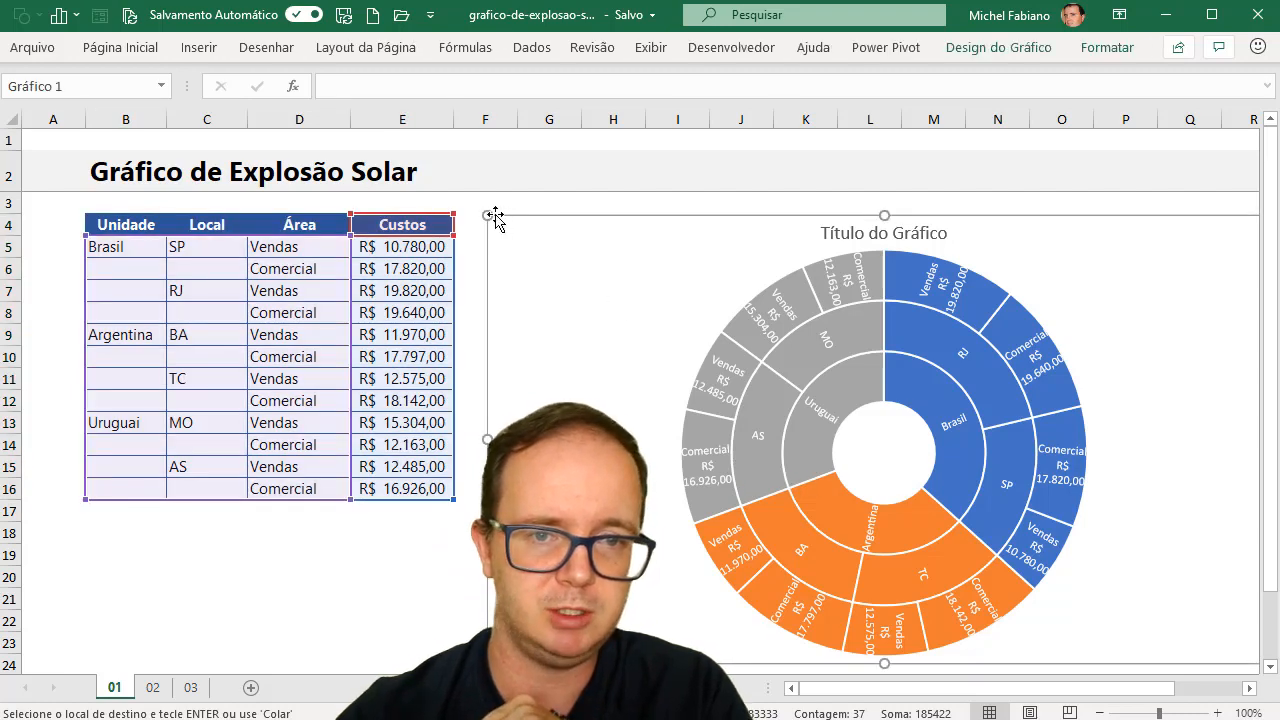
mouse_move(519, 229)
left_mouse_down()
mouse_move(717, 329)
mouse_move(617, 251)
mouse_move(535, 216)
left_mouse_up()
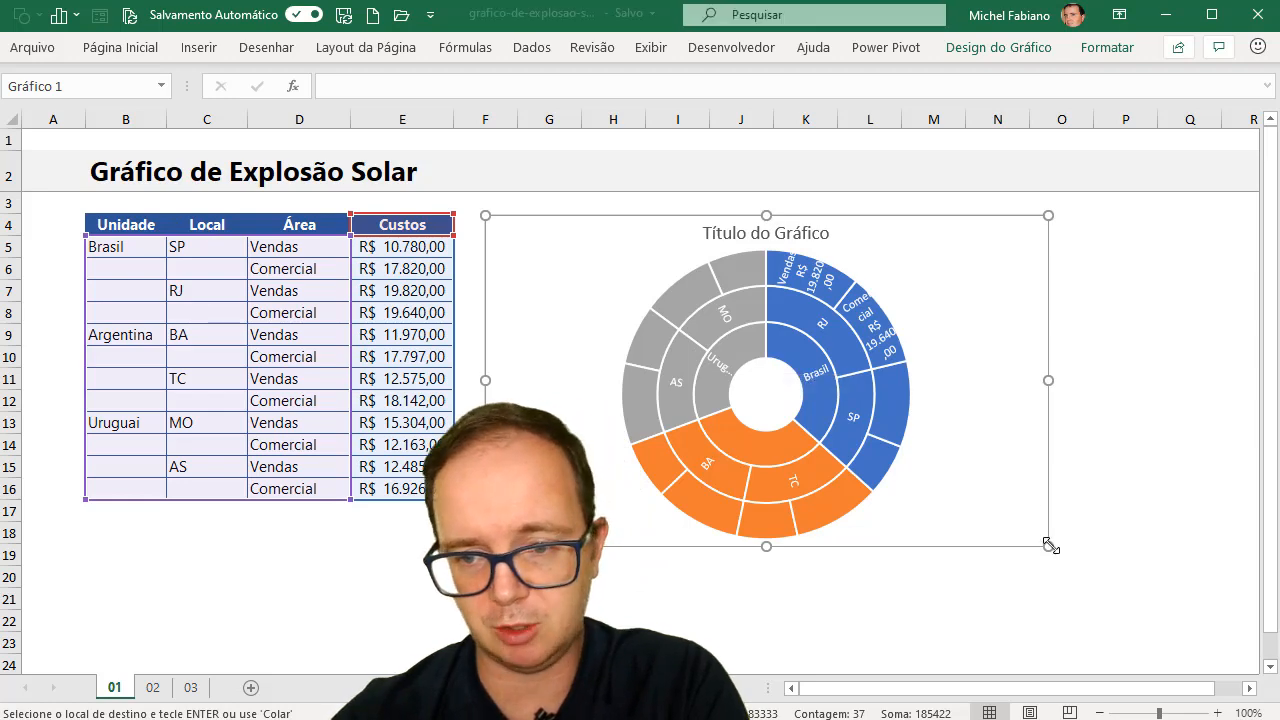
left_click(1100, 713)
left_click(1100, 713)
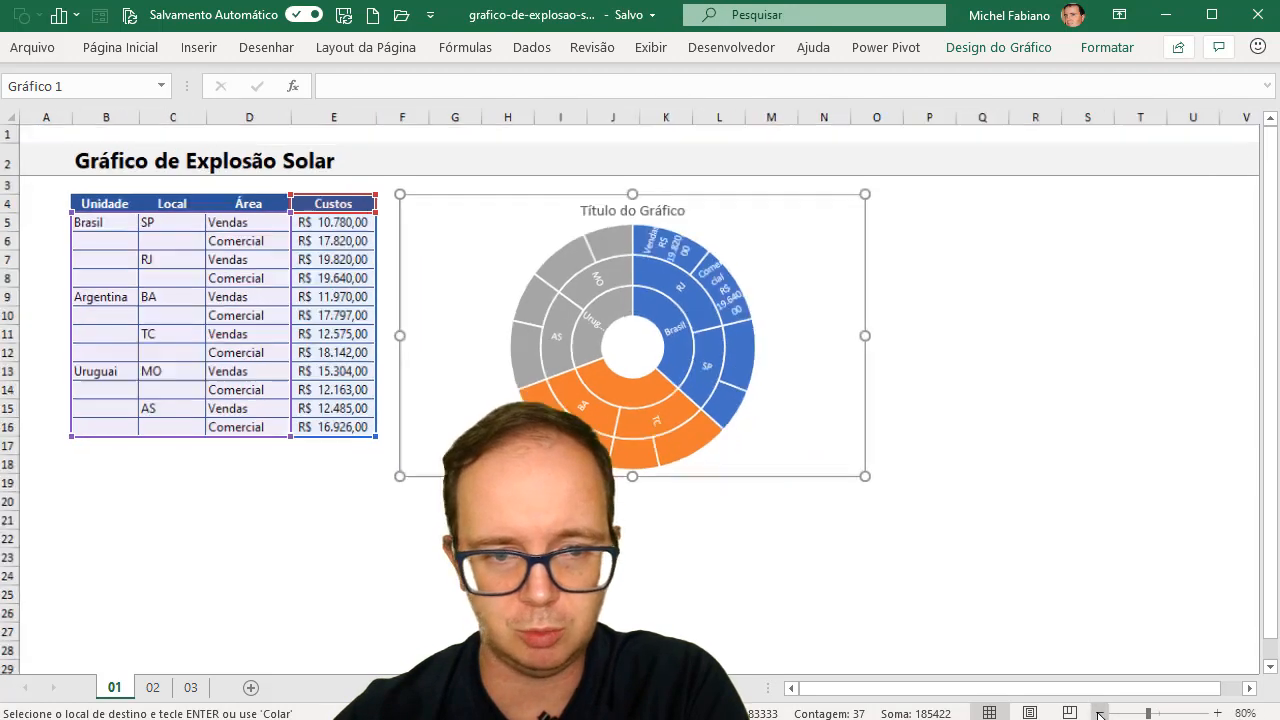
left_click(1100, 713)
left_click_drag(741, 406, 1120, 659)
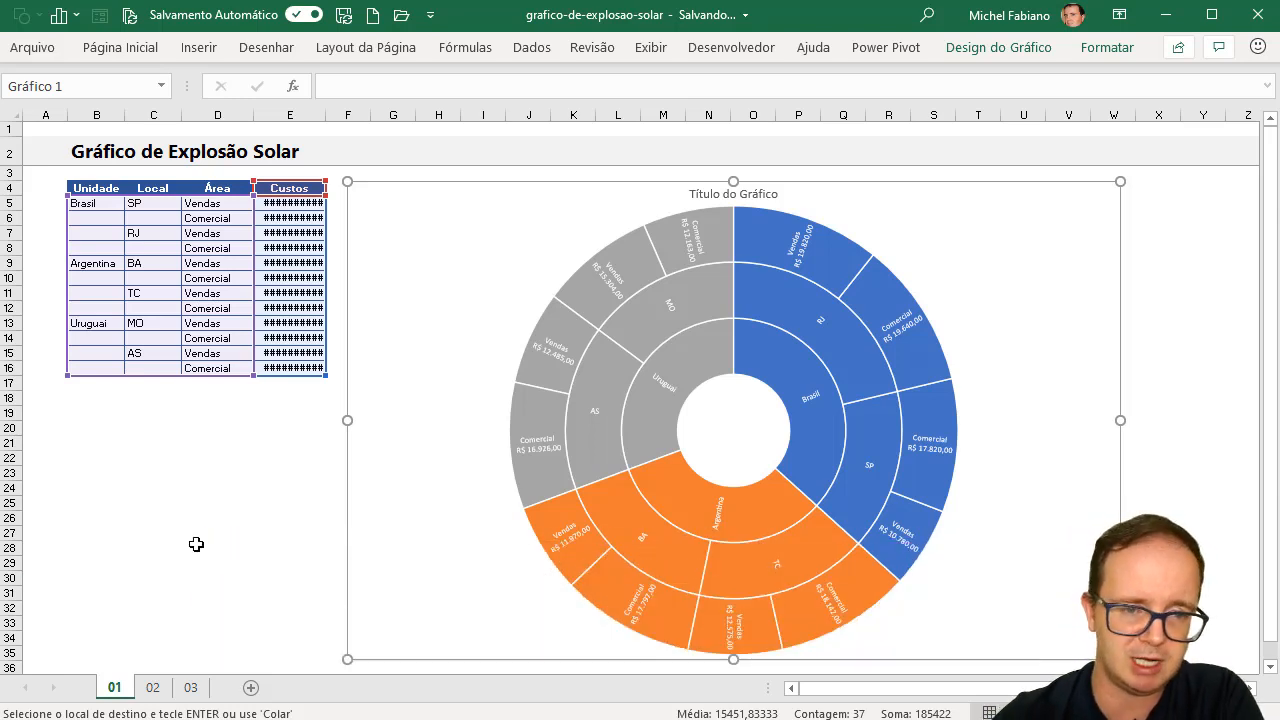
- Delete the existing sunburst chart on sheet 01 and autofit the Custos column to its values
left_click(345, 532)
key("Delete")
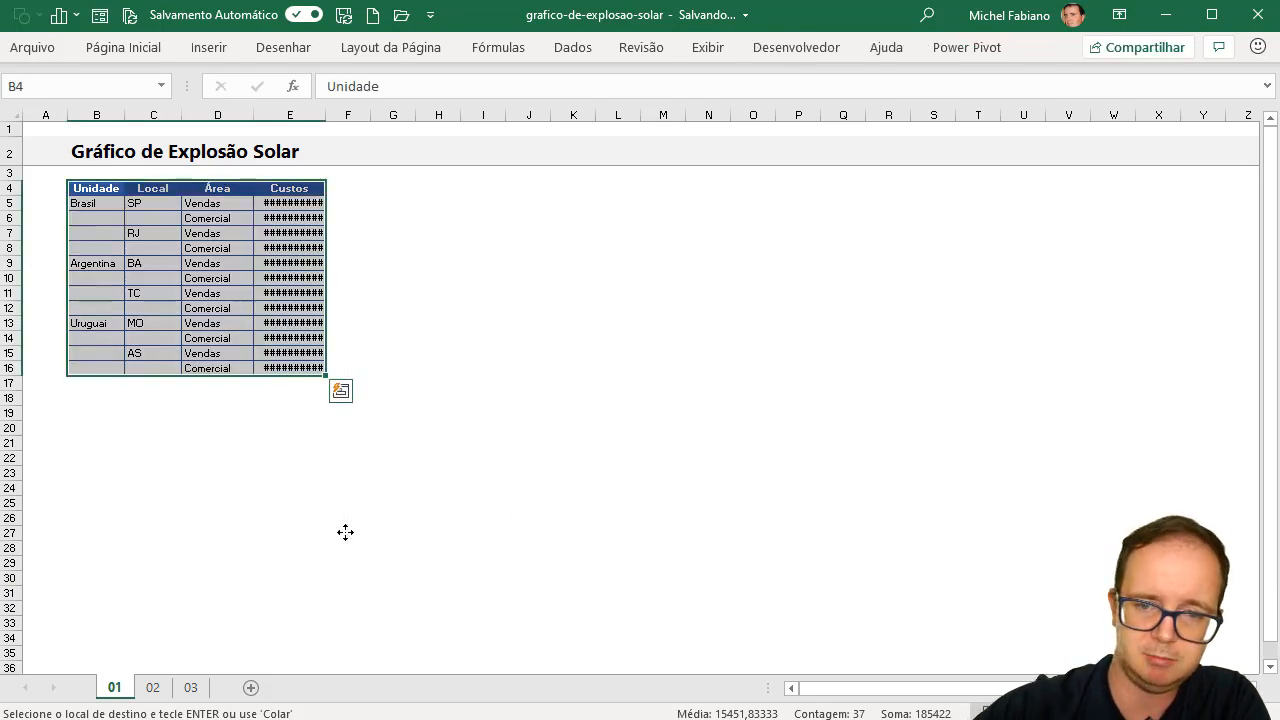
scroll(367, 391, "up", 5)
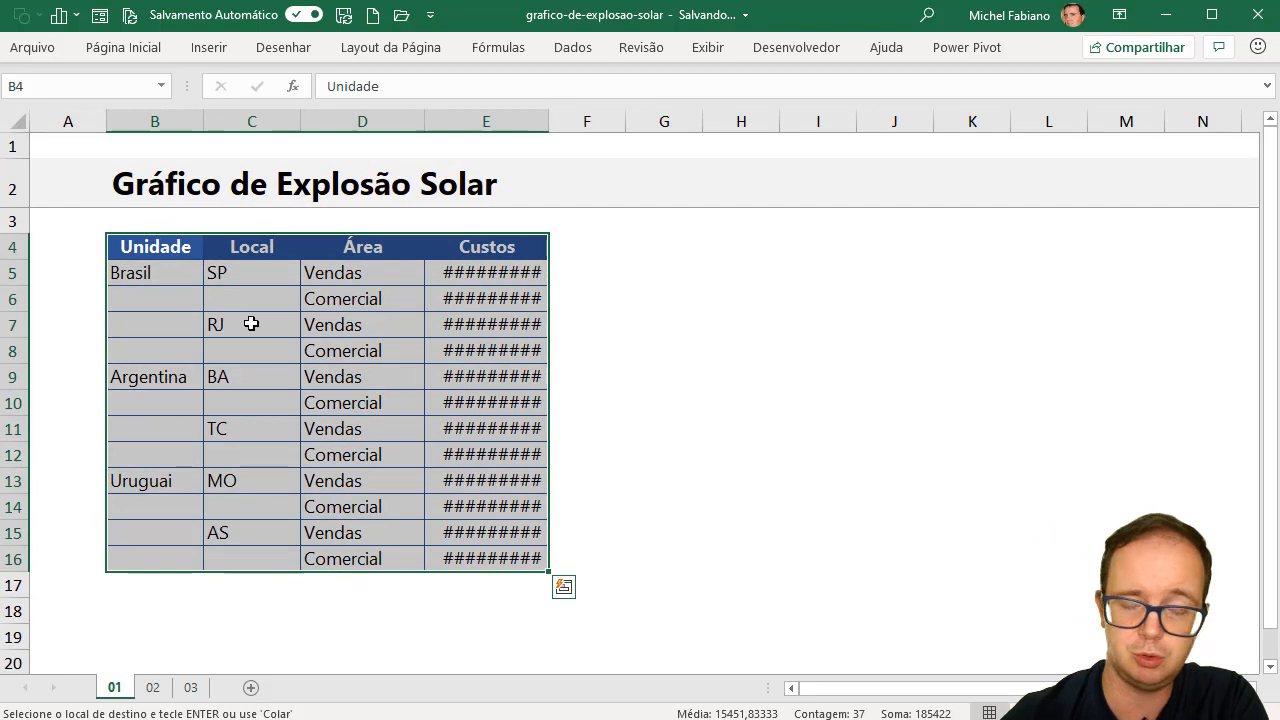
left_click_drag(168, 248, 491, 552)
double_click(546, 121)
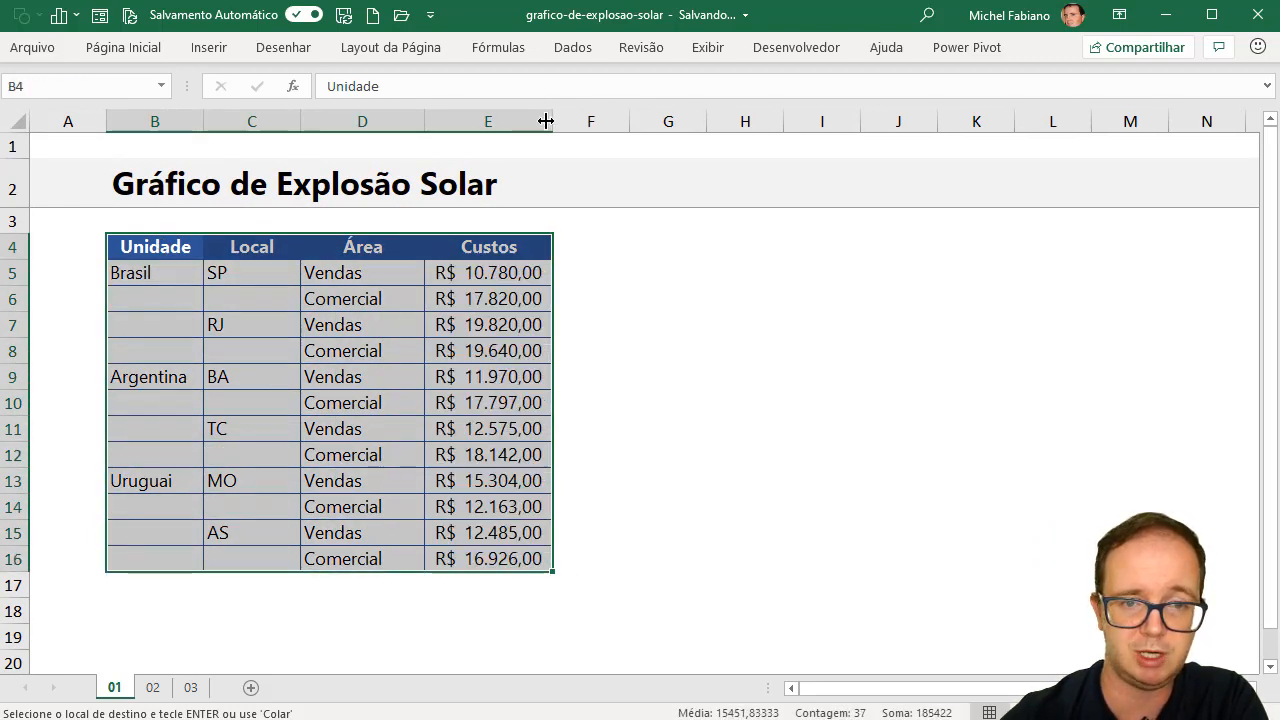
- Insert an Explosão Solar (sunburst) chart from B4:E16, then move it off most of the table and enlarge it
left_click(206, 48)
left_click(537, 80)
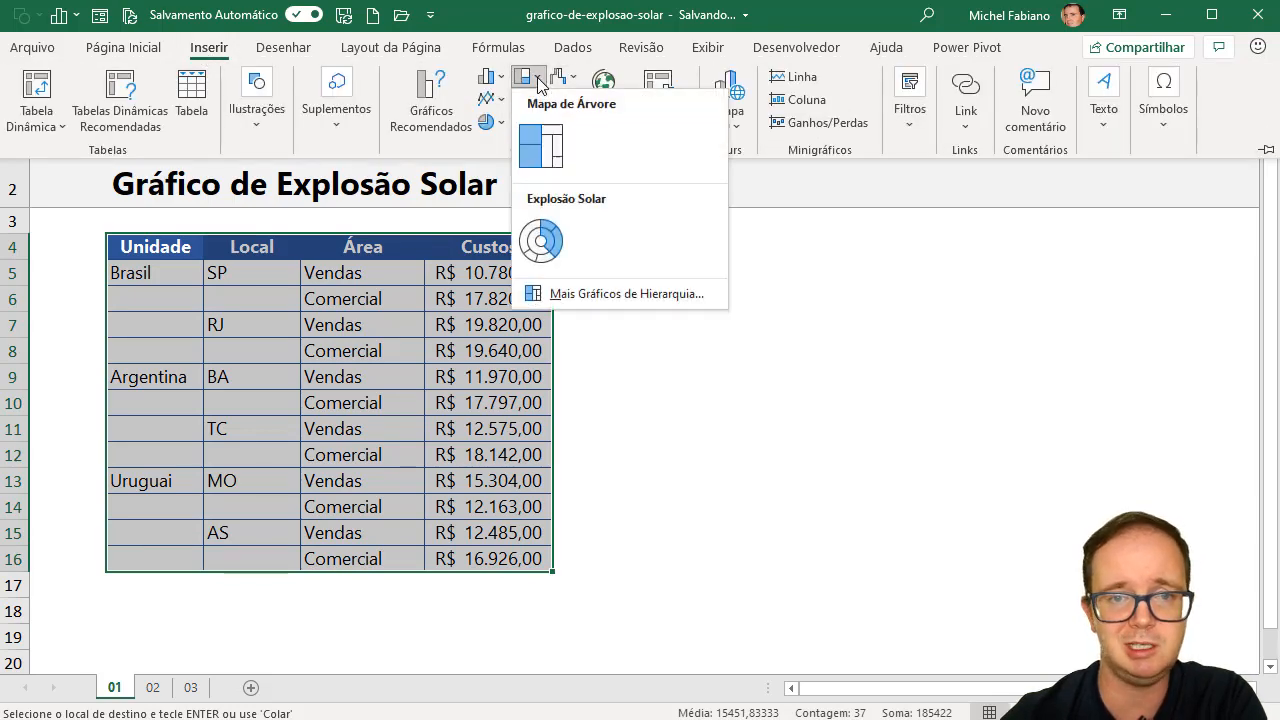
left_click(553, 232)
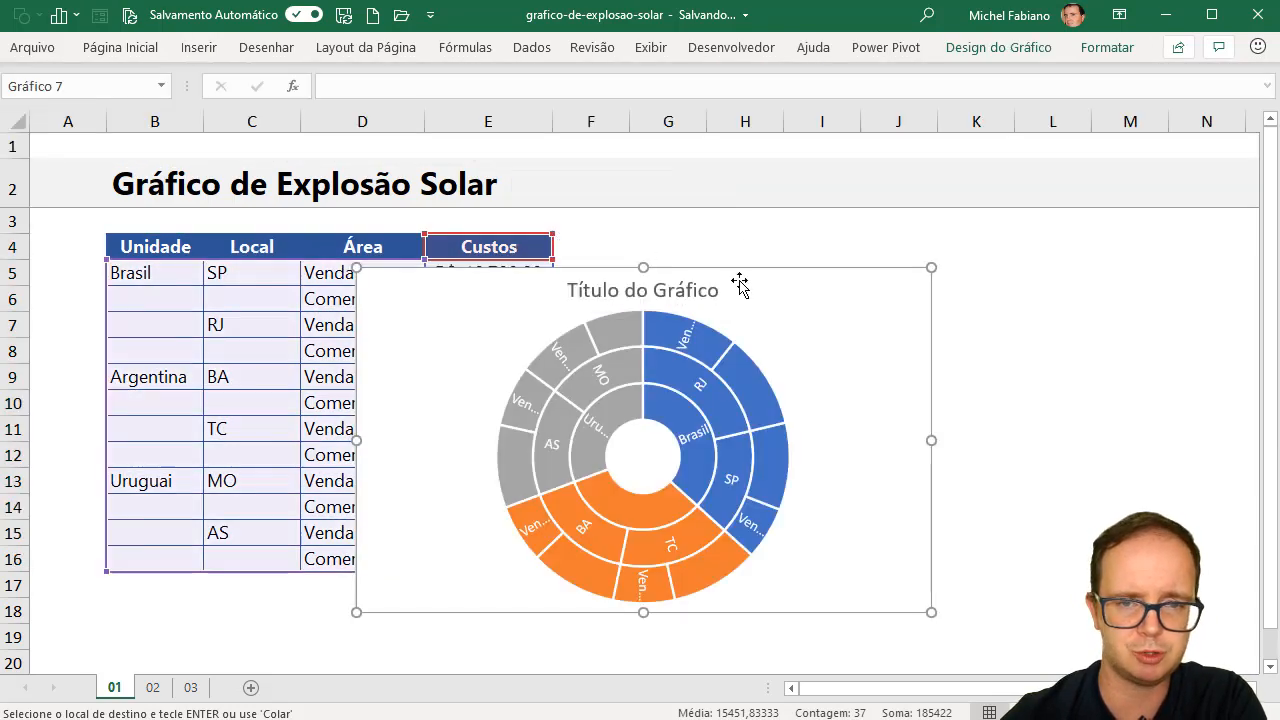
left_click_drag(746, 271, 912, 252)
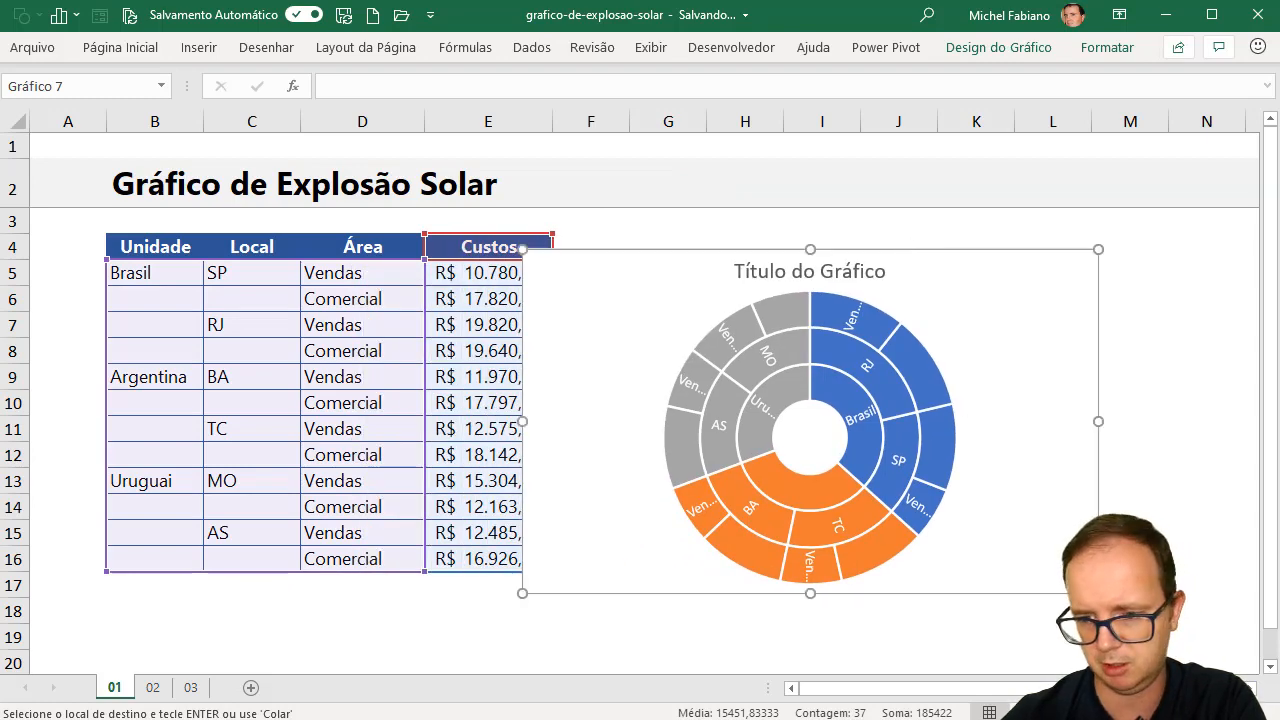
scroll(636, 390, "down", 4)
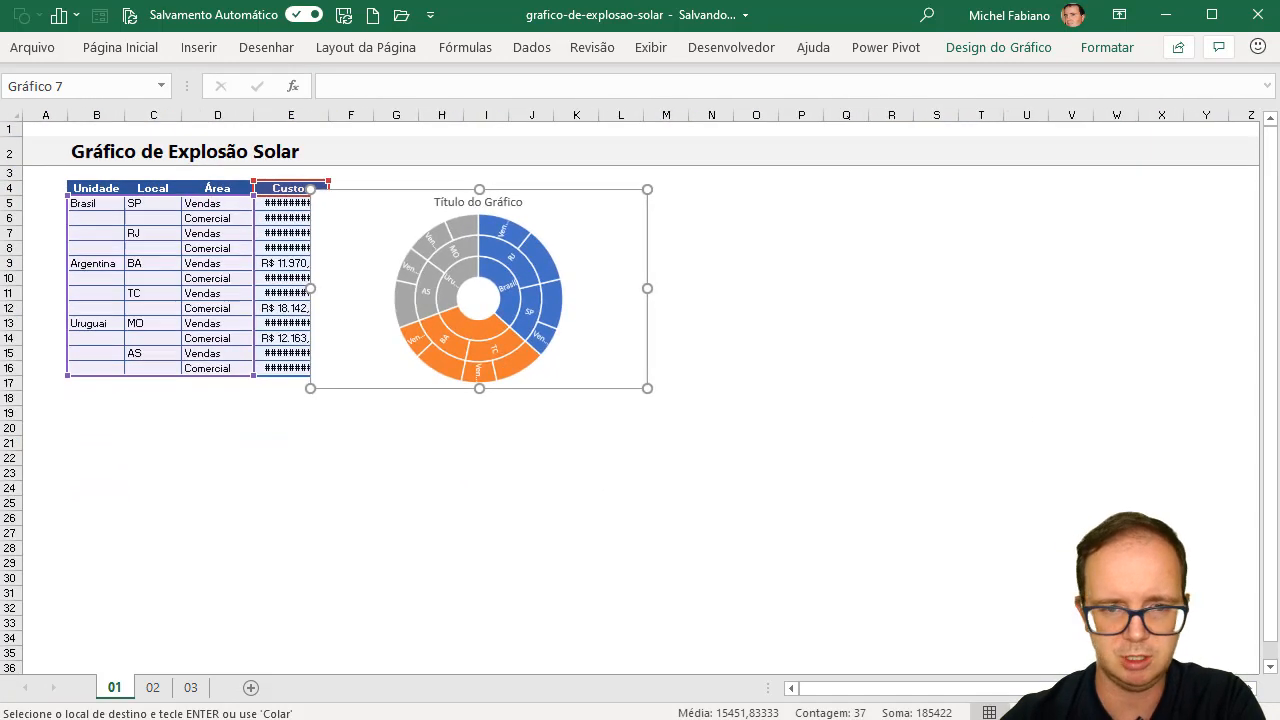
left_click_drag(646, 387, 1044, 651)
- Apply the chart style with the grey gradient background to the new sunburst chart
left_click(1015, 53)
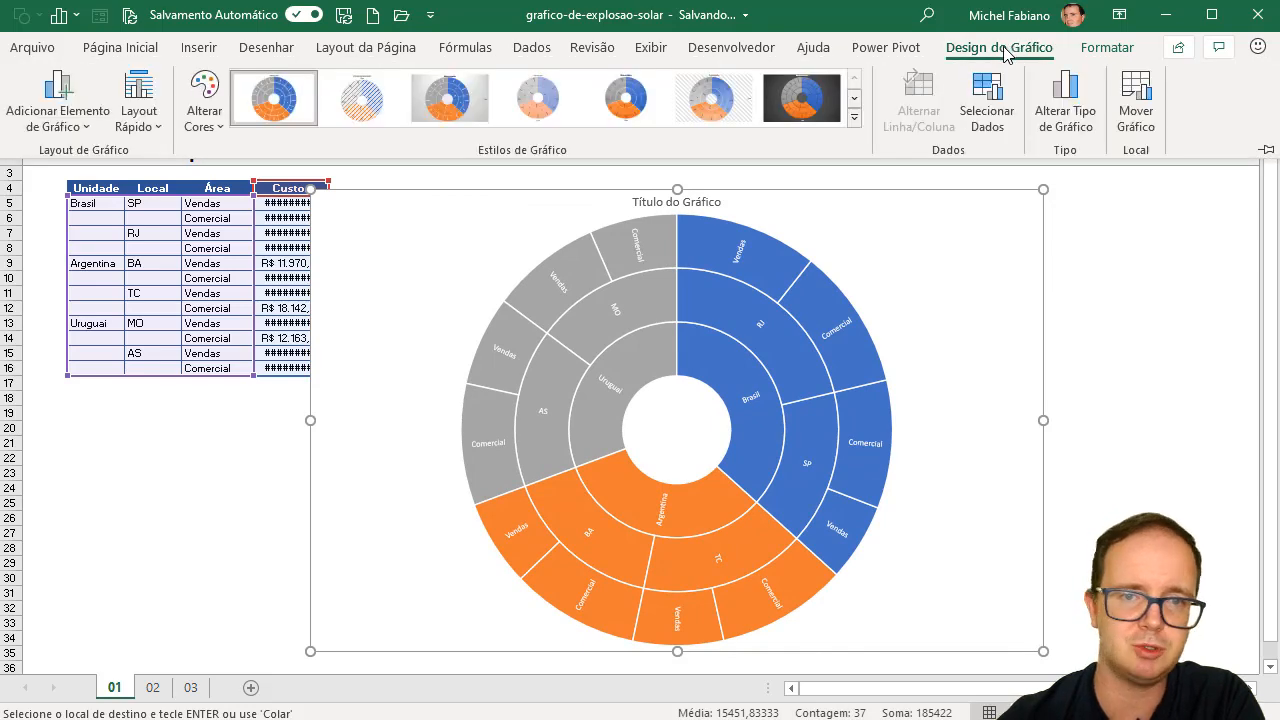
left_click(856, 124)
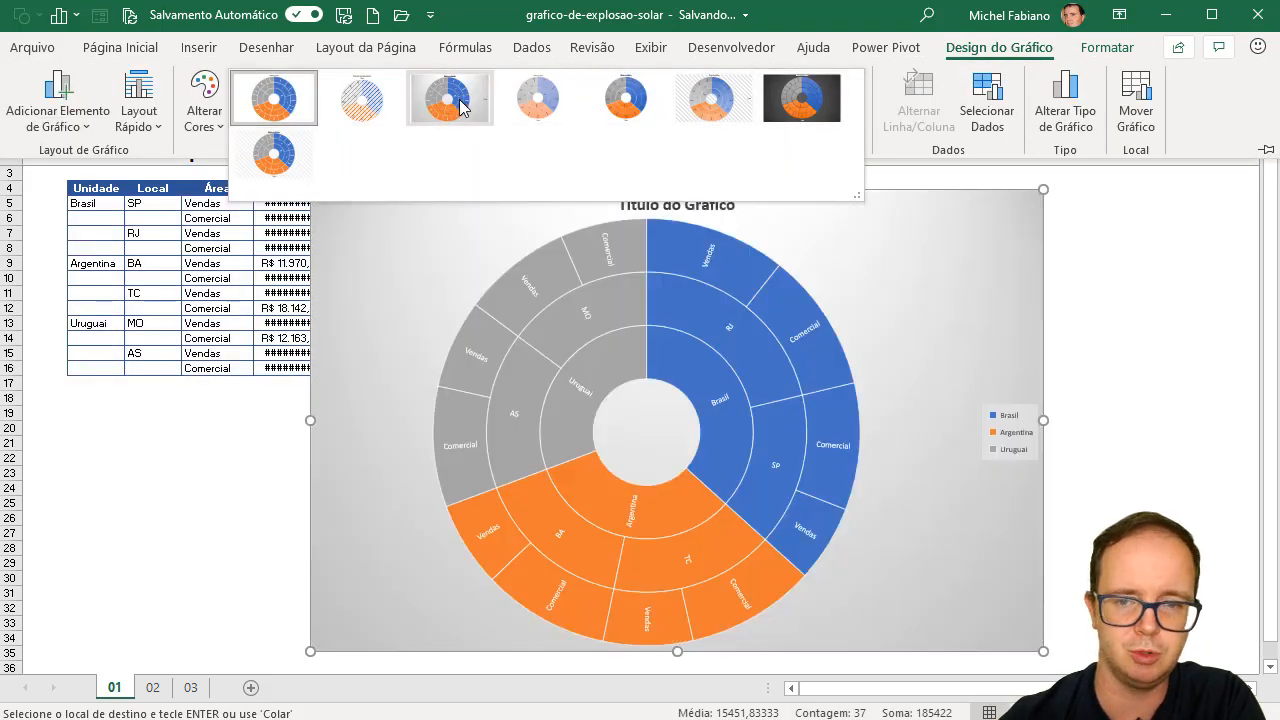
left_click(460, 107)
- Recolour the sunburst chart with the orange, yellow and green palette and apply a quick layout showing cost values in the labels
left_click(204, 112)
left_click(228, 216)
left_click(139, 112)
left_click(191, 165)
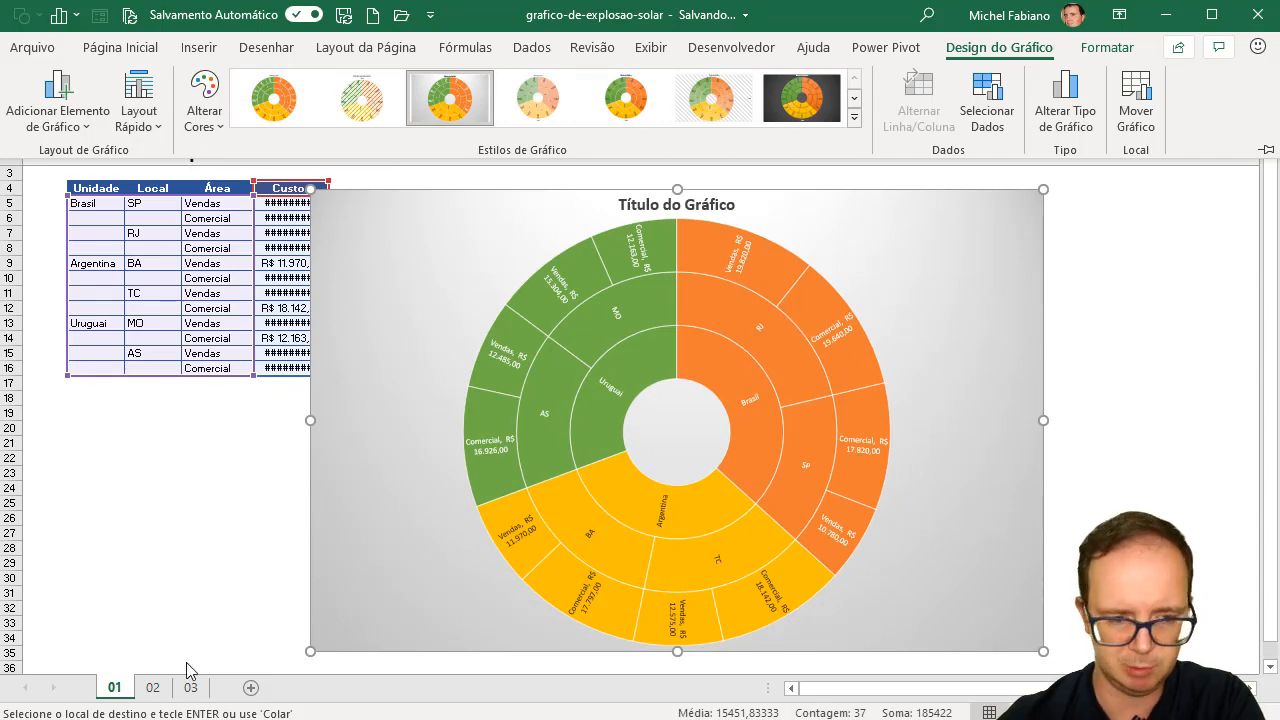
- On sheet 02, insert an Explosão Solar (sunburst) chart from the Local, Área and Custos data in C4:E8
left_click(152, 687)
left_click(152, 687)
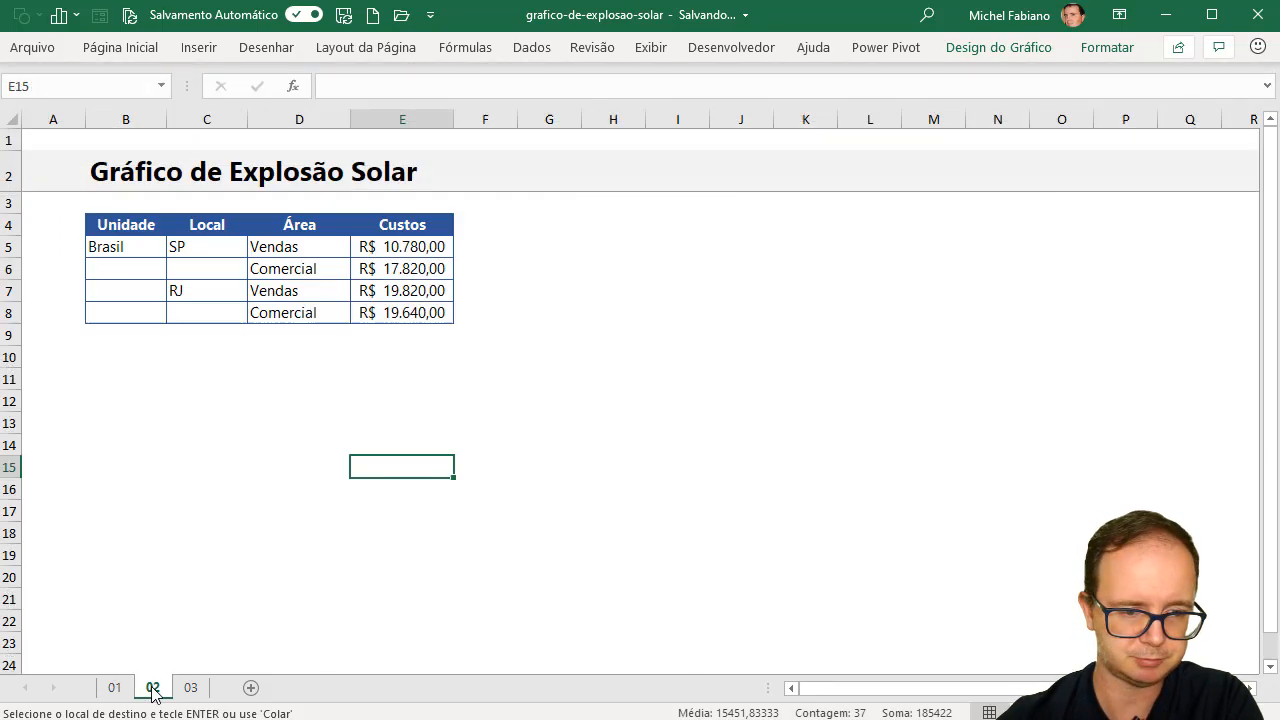
left_click(517, 511)
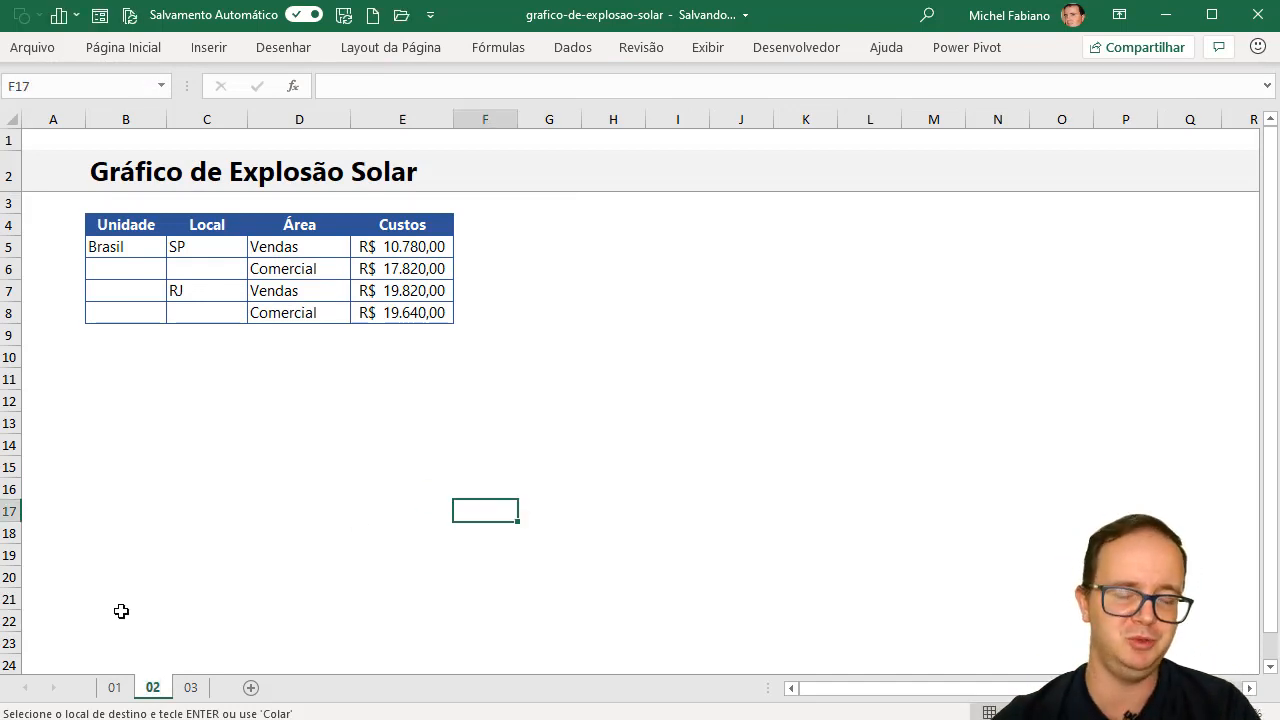
left_click(114, 687)
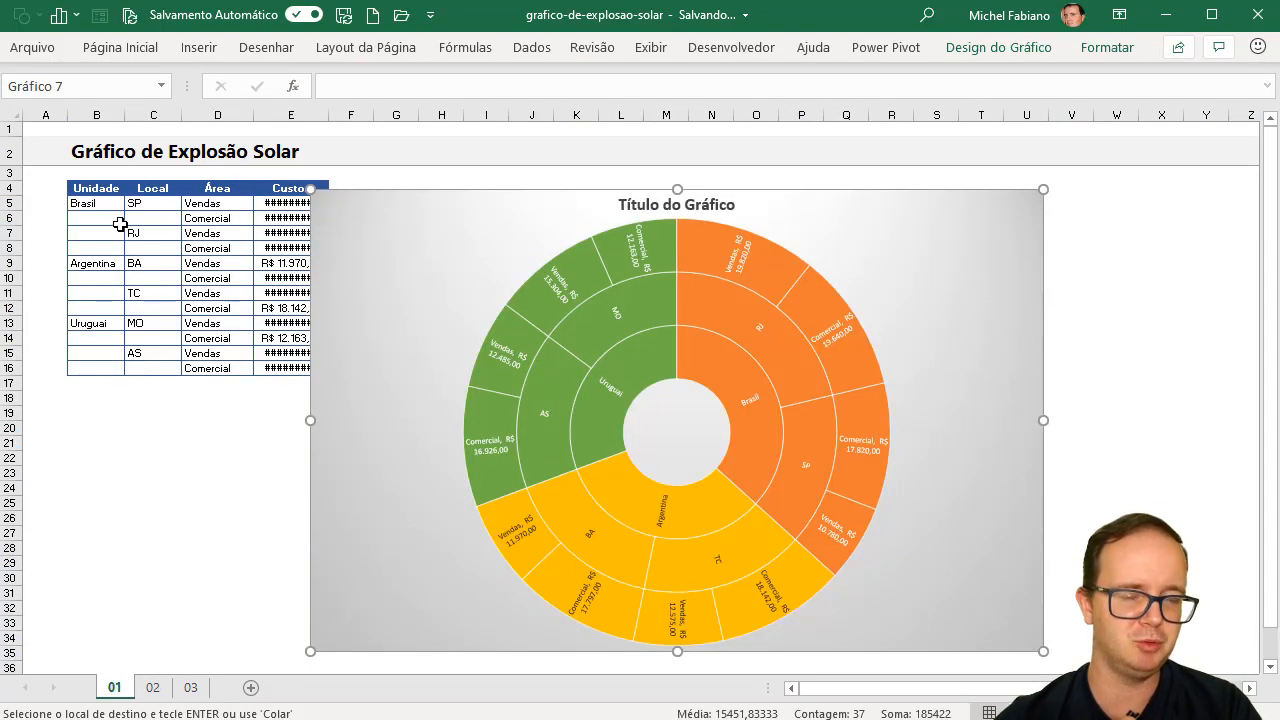
left_click(153, 687)
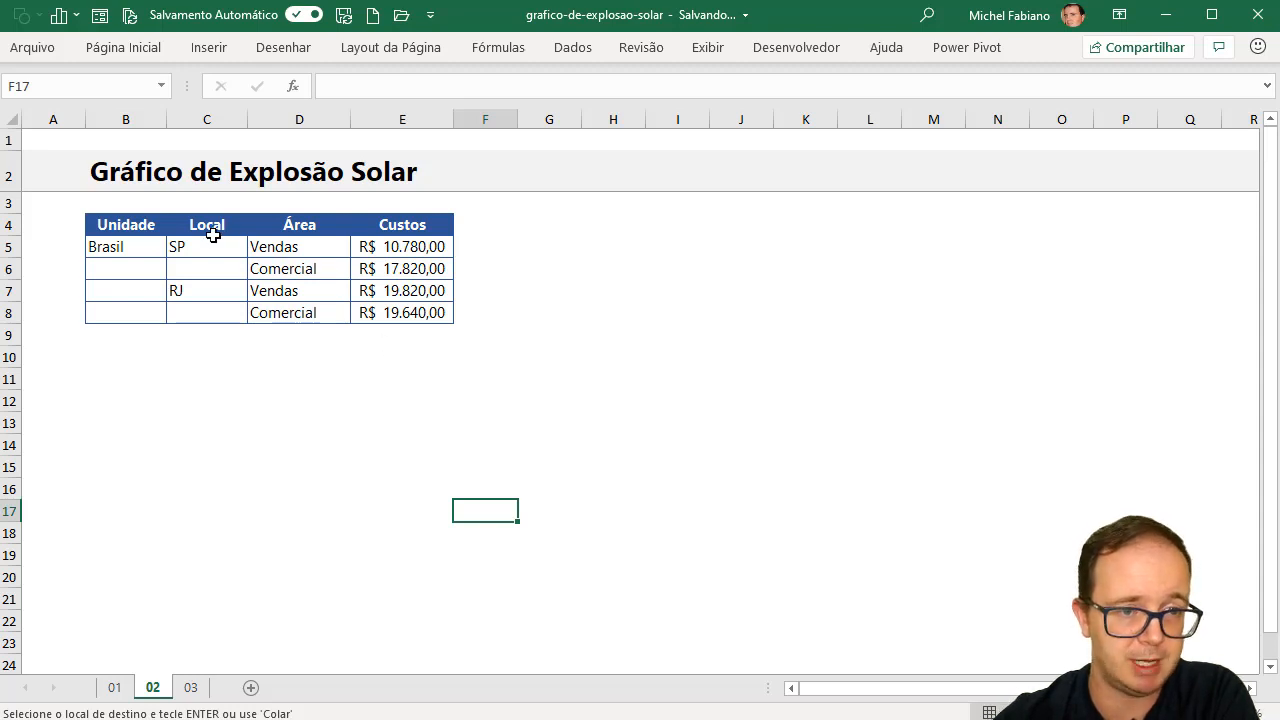
left_click_drag(196, 224, 427, 311)
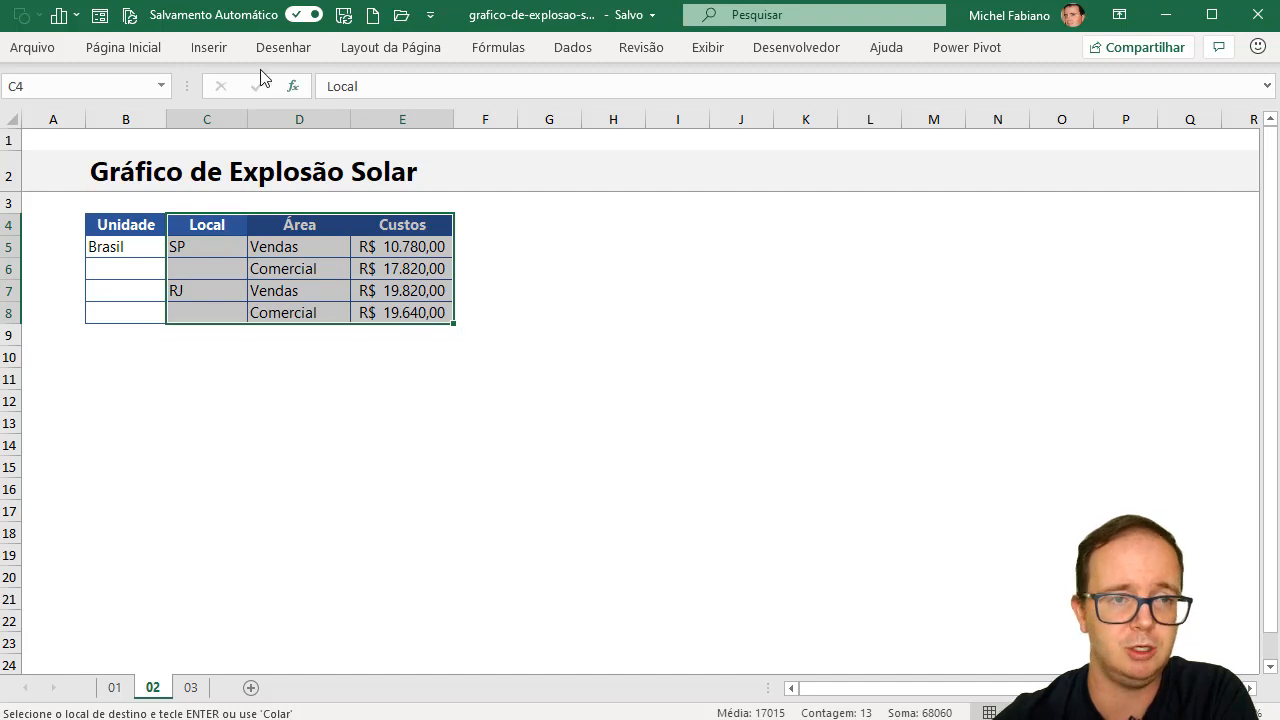
left_click(219, 51)
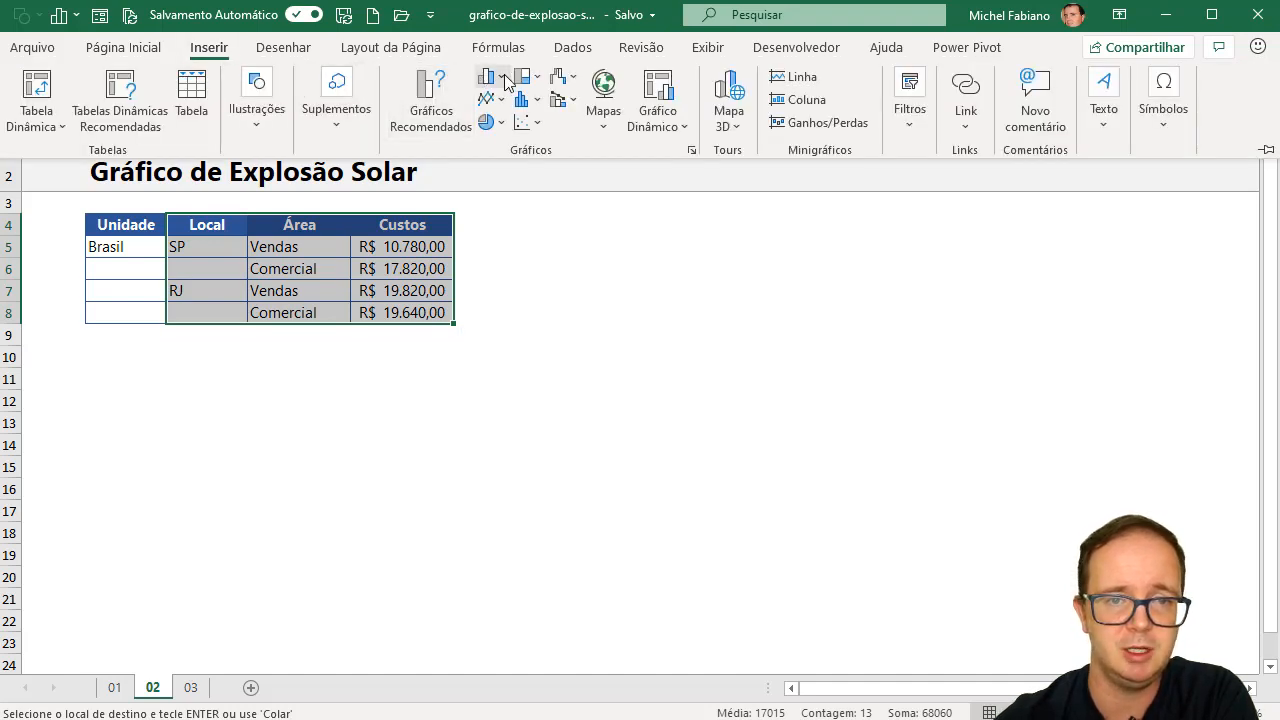
left_click(538, 86)
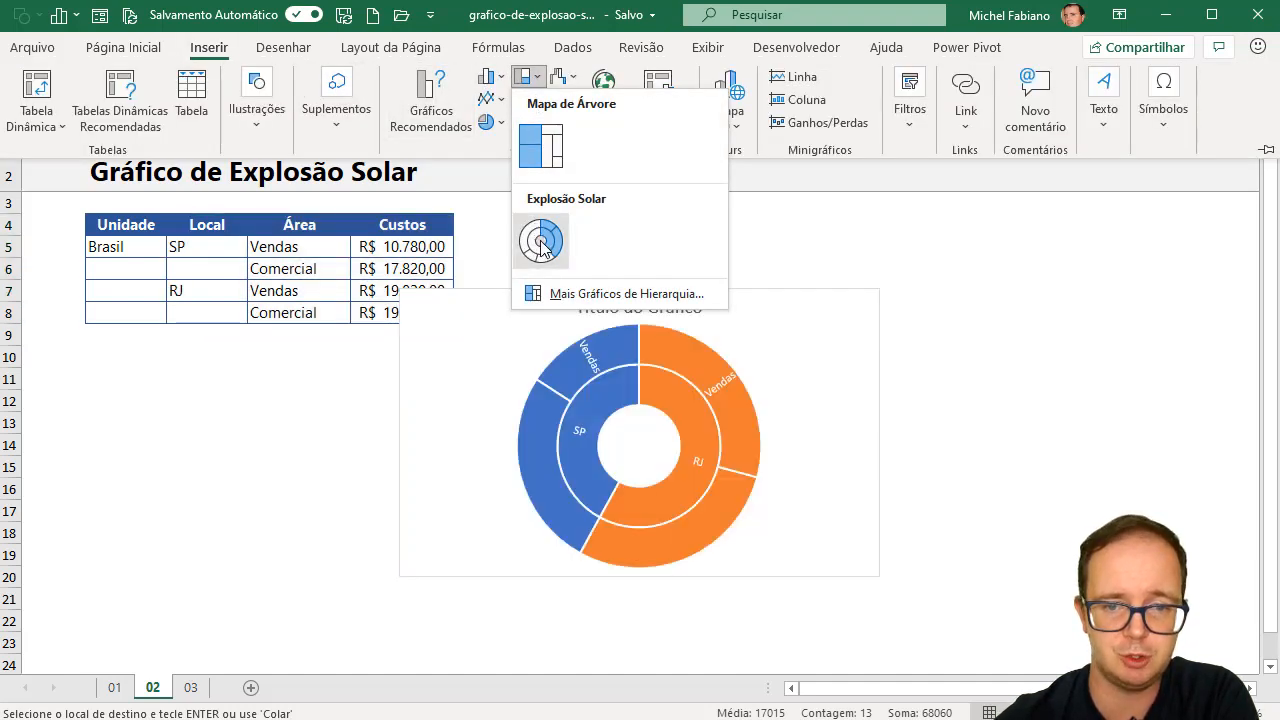
left_click(541, 245)
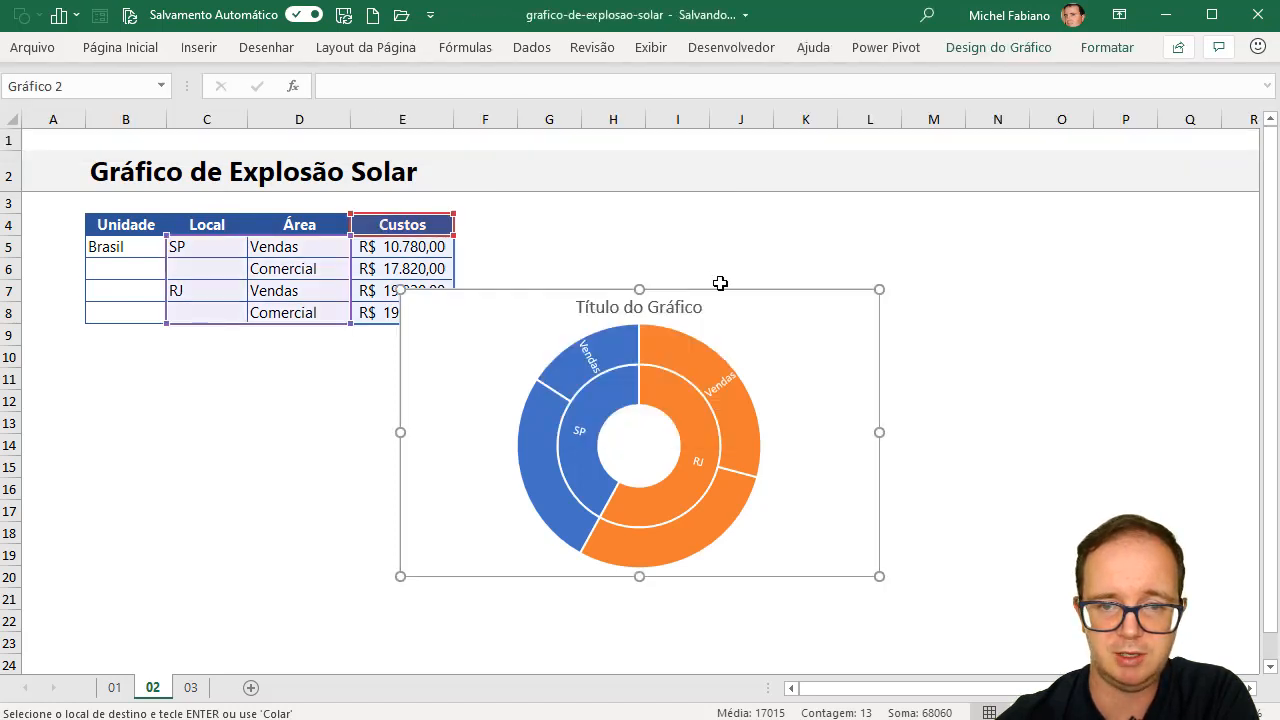
- Enlarge the sheet 02 sunburst chart and place it beside the table, aligned with the header row at column F
left_click_drag(722, 291, 902, 203)
left_click_drag(1059, 488, 1135, 540)
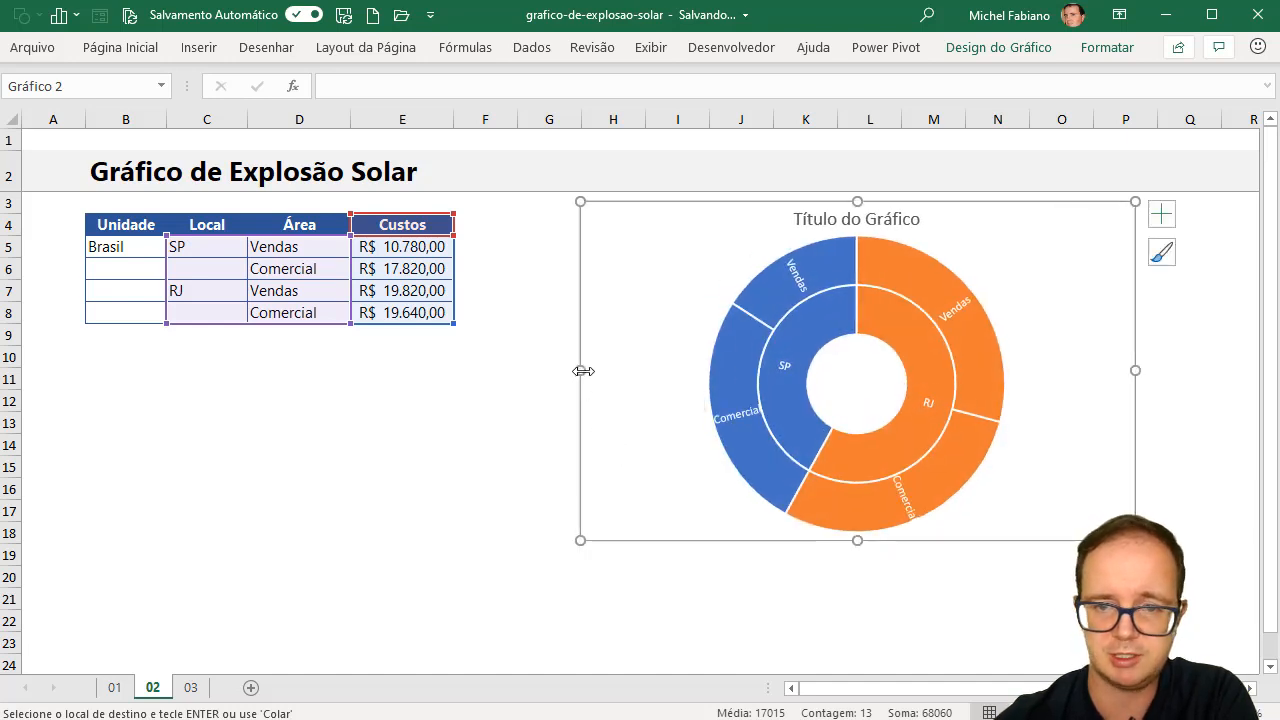
left_click_drag(583, 370, 546, 372)
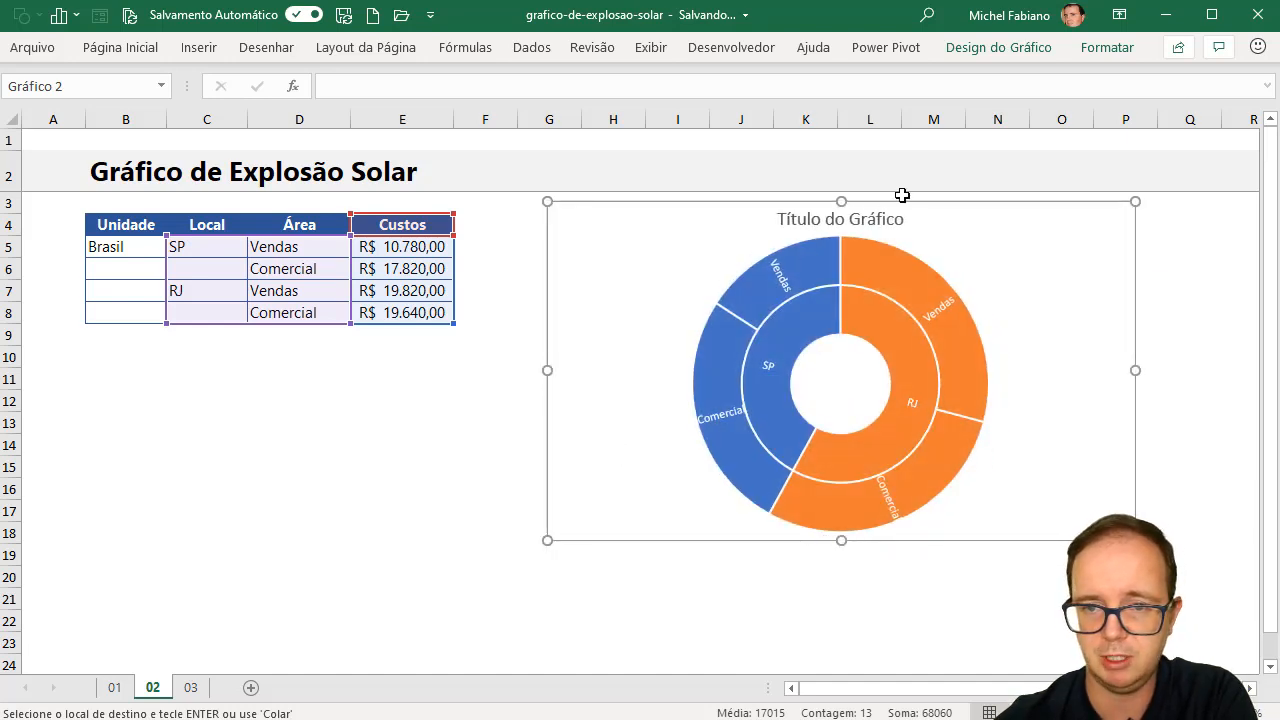
left_click_drag(894, 203, 833, 211)
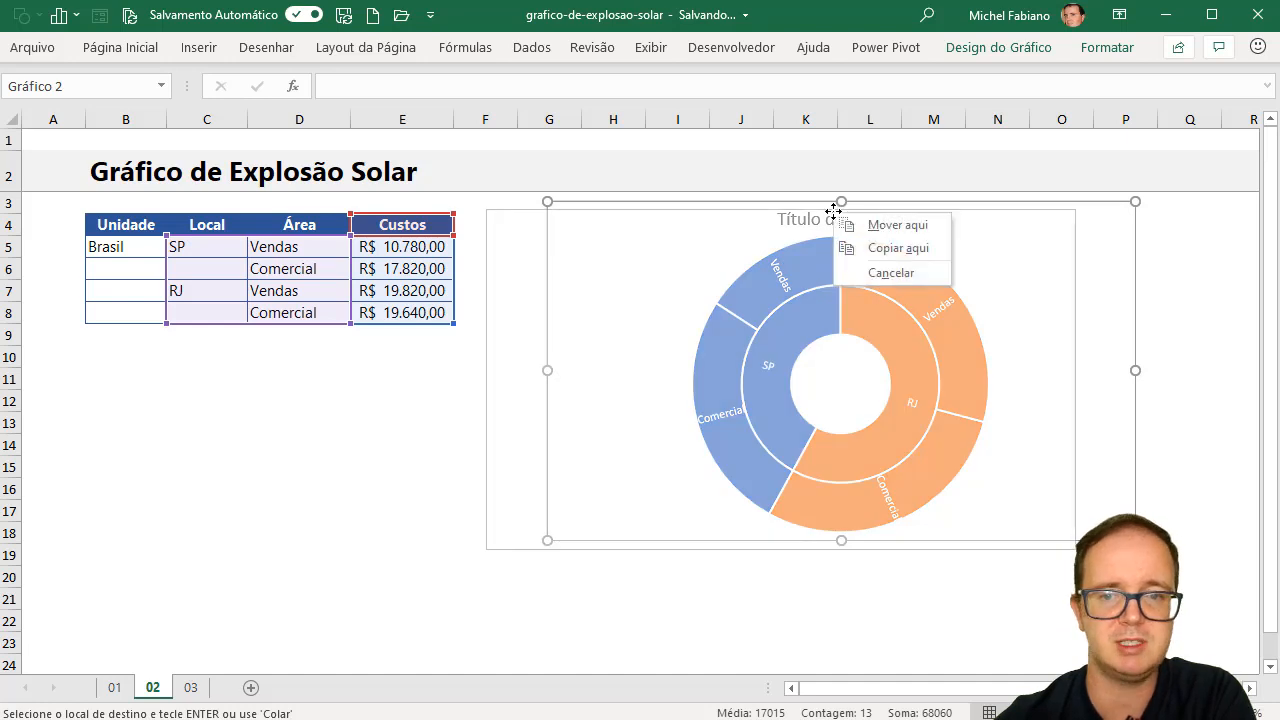
key("Escape")
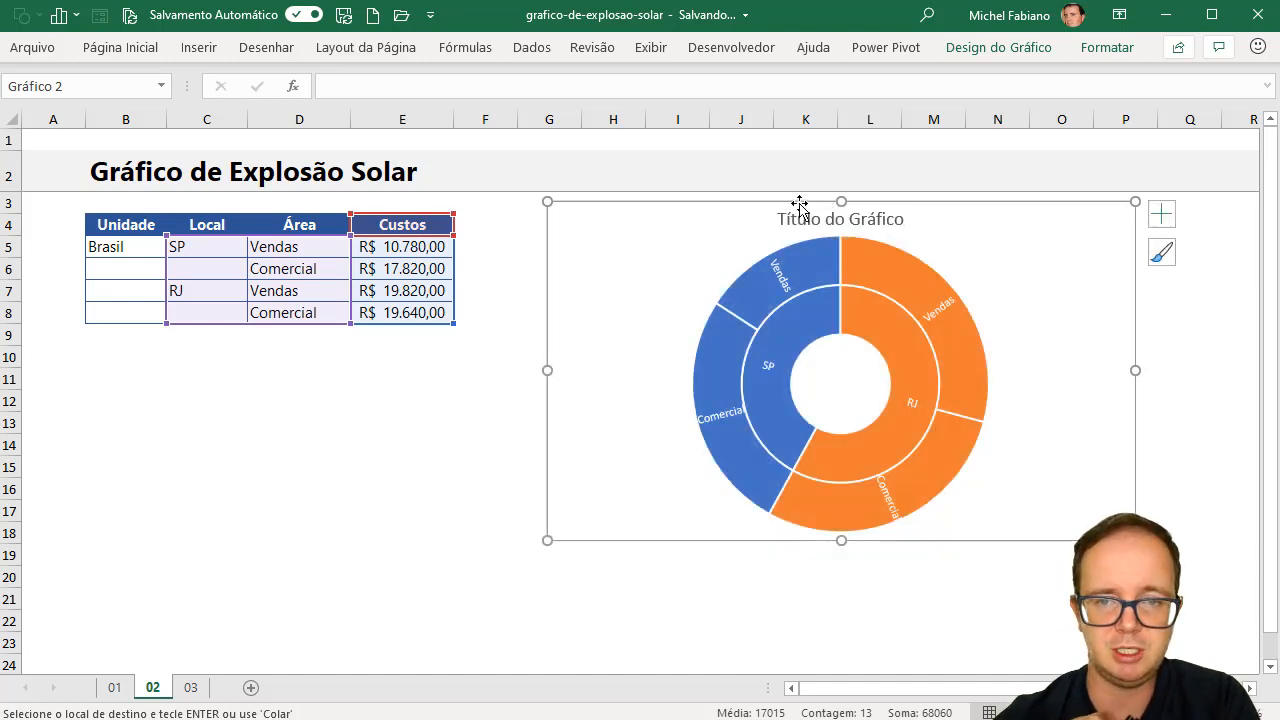
left_click_drag(803, 203, 742, 213)
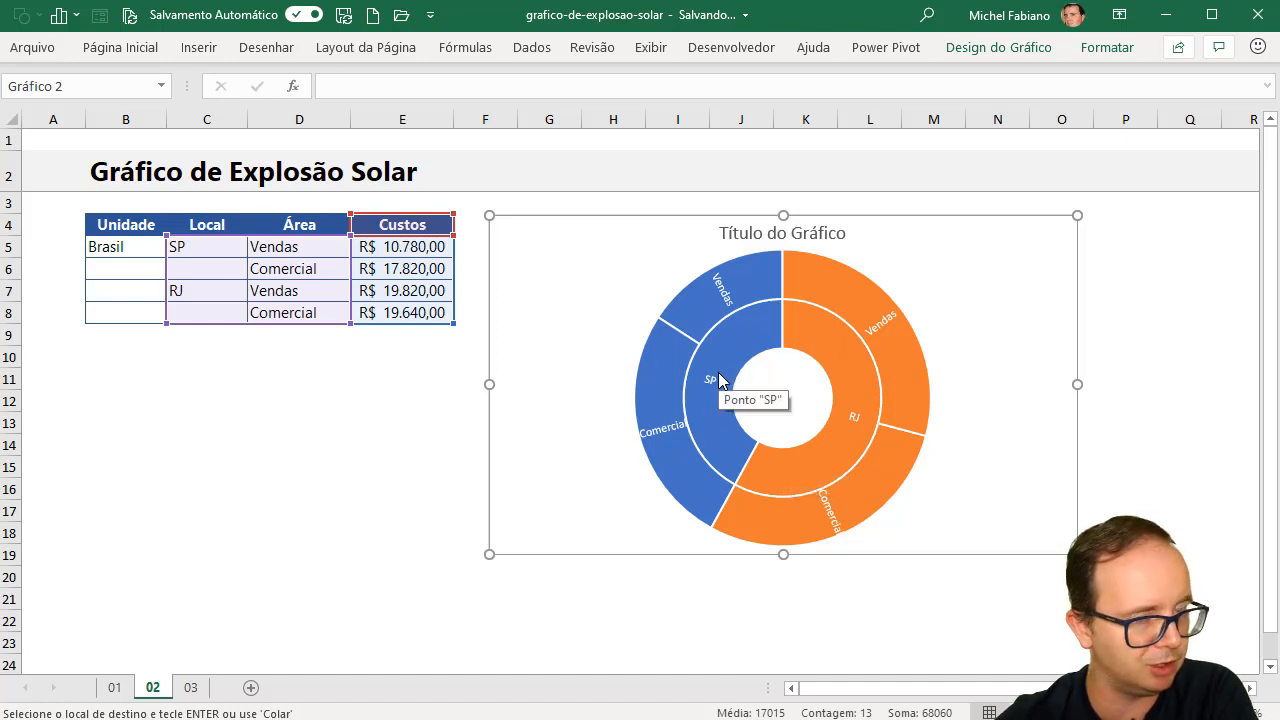
- Add the Valor content to the sunburst chart's data labels alongside the category names
left_click(878, 330)
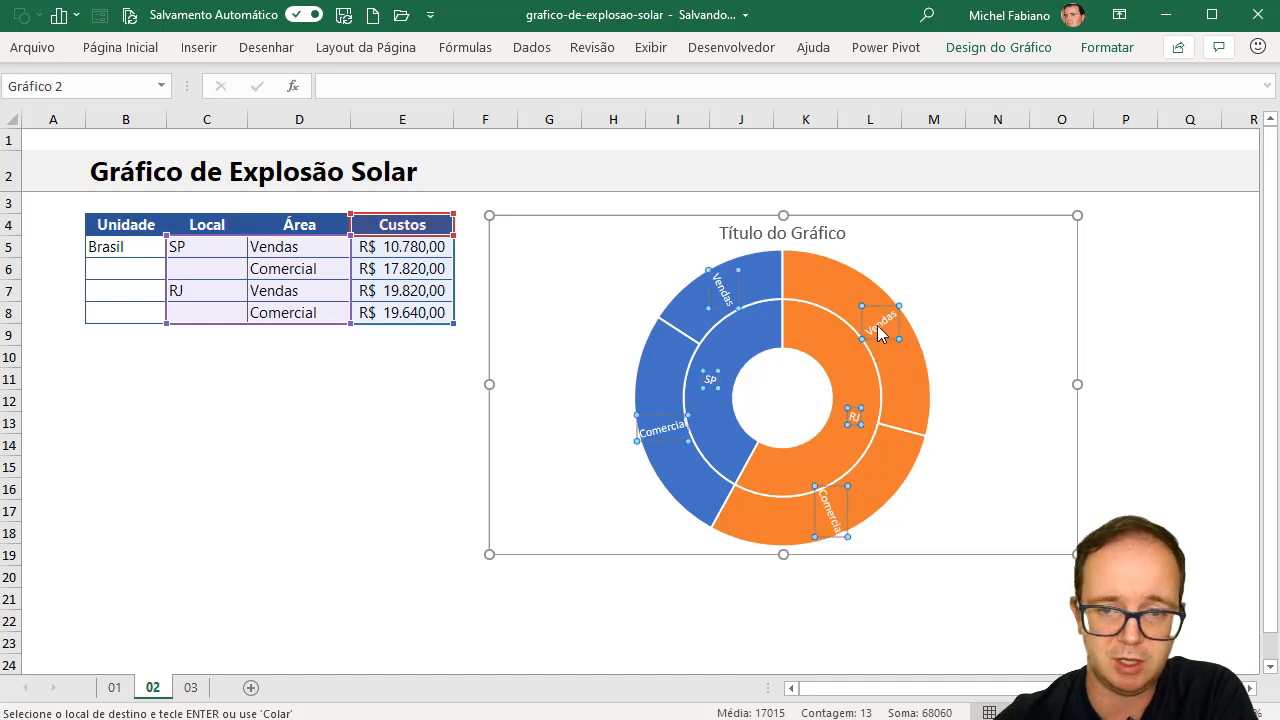
right_click(877, 332)
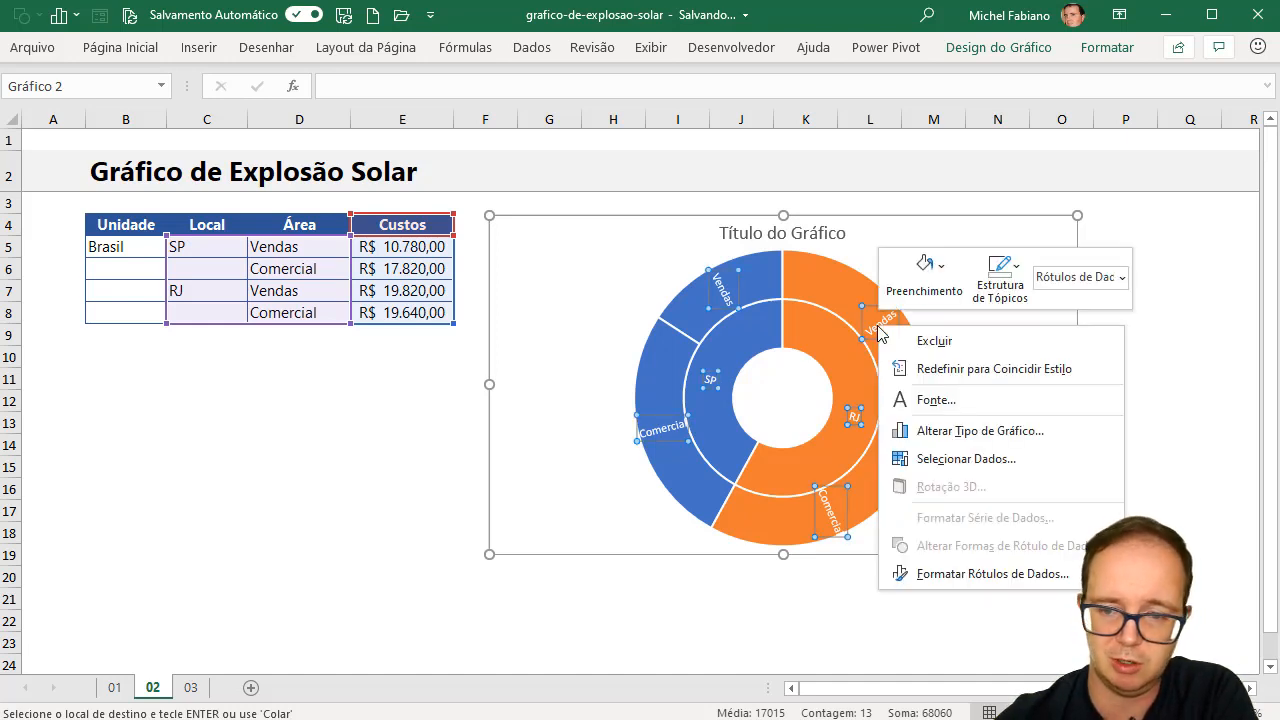
left_click(986, 571)
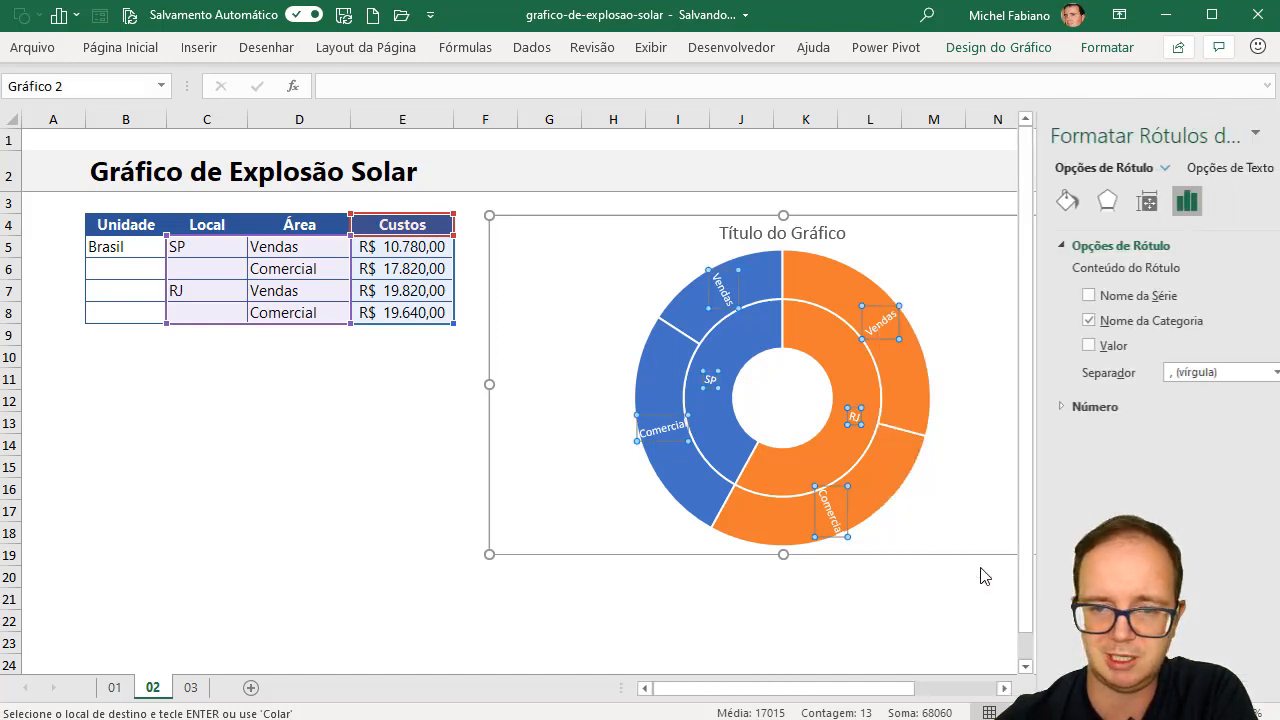
left_click(1049, 345)
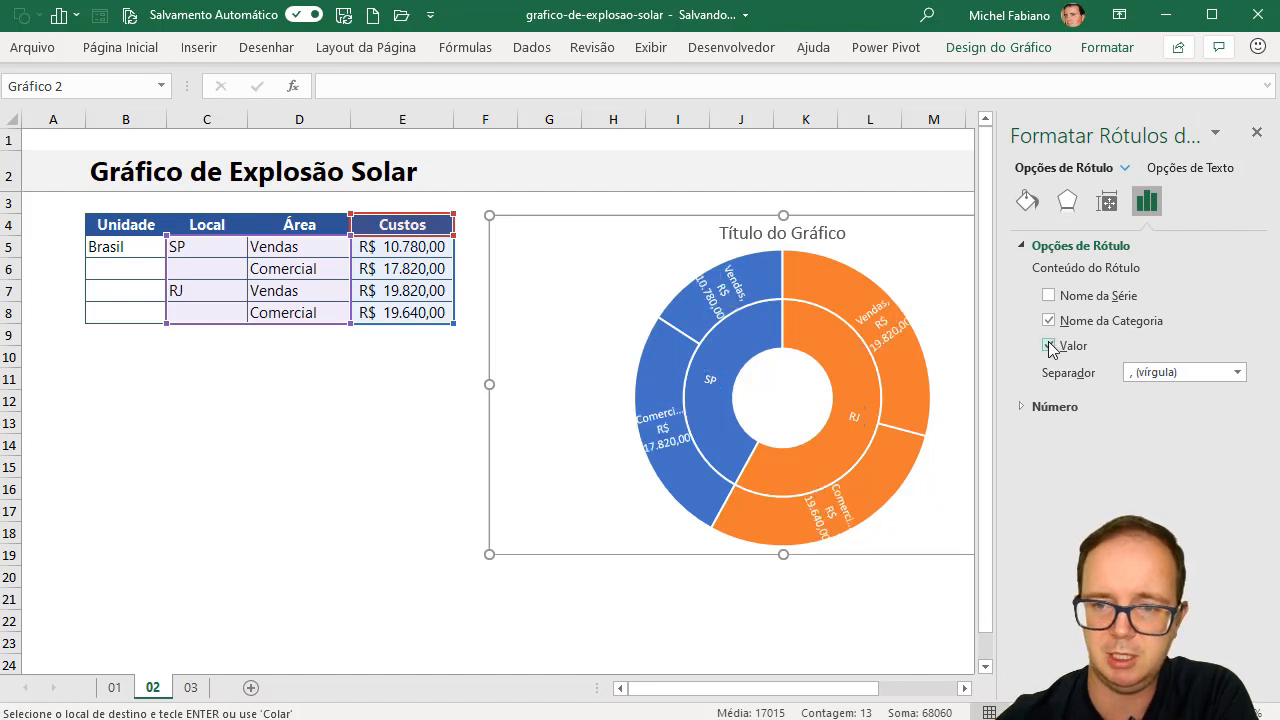
- Try a space as the data label separator, set it to (Nova Linha), and close the label formatting options
left_click(1237, 373)
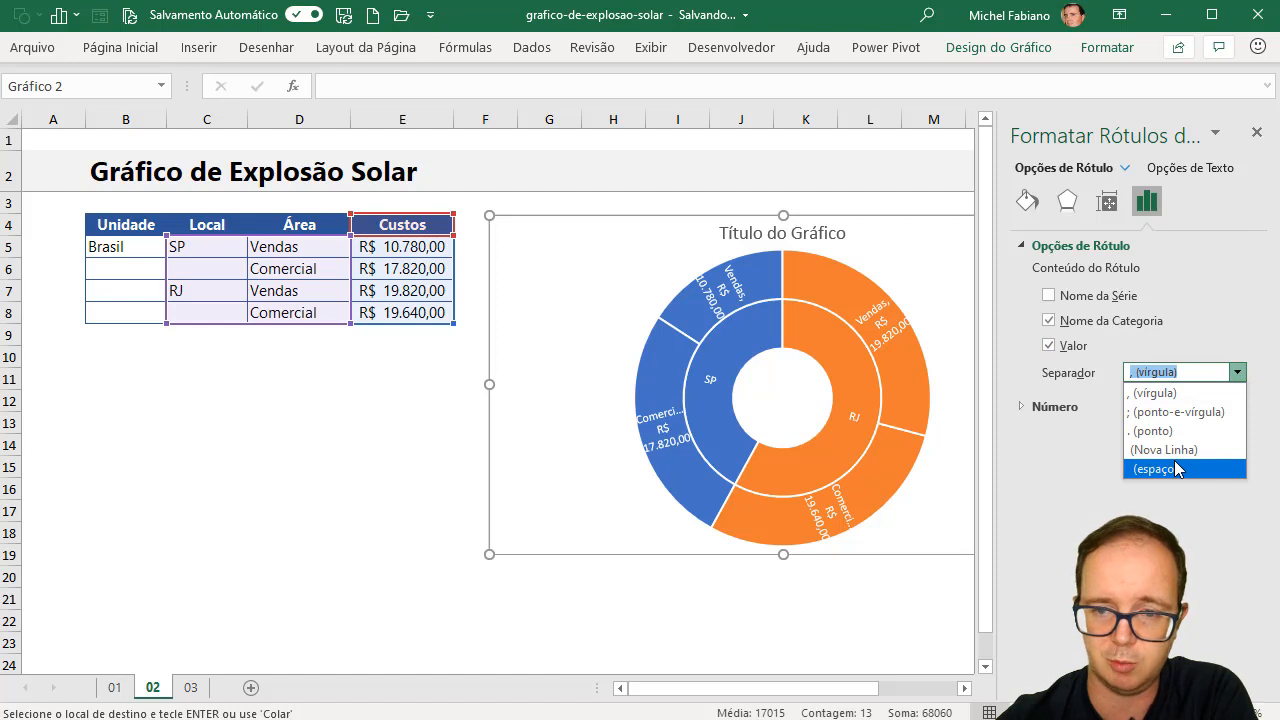
left_click(1175, 466)
left_click(1237, 372)
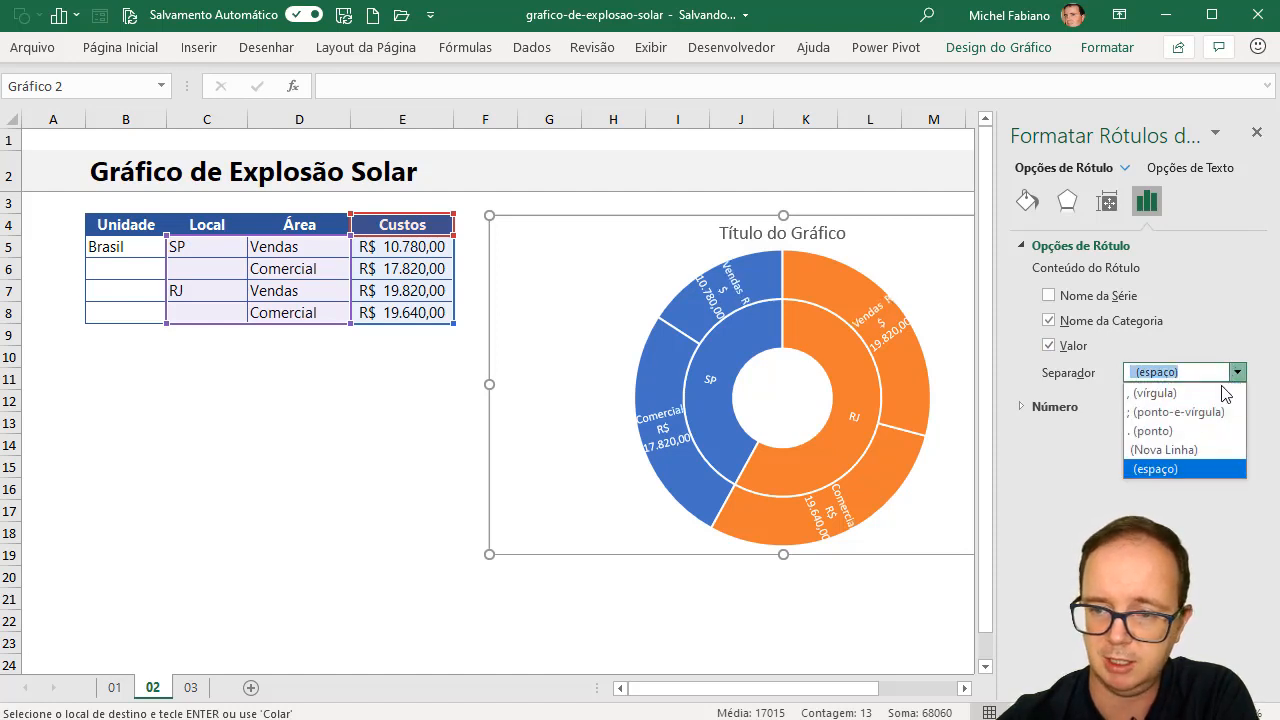
left_click(1175, 448)
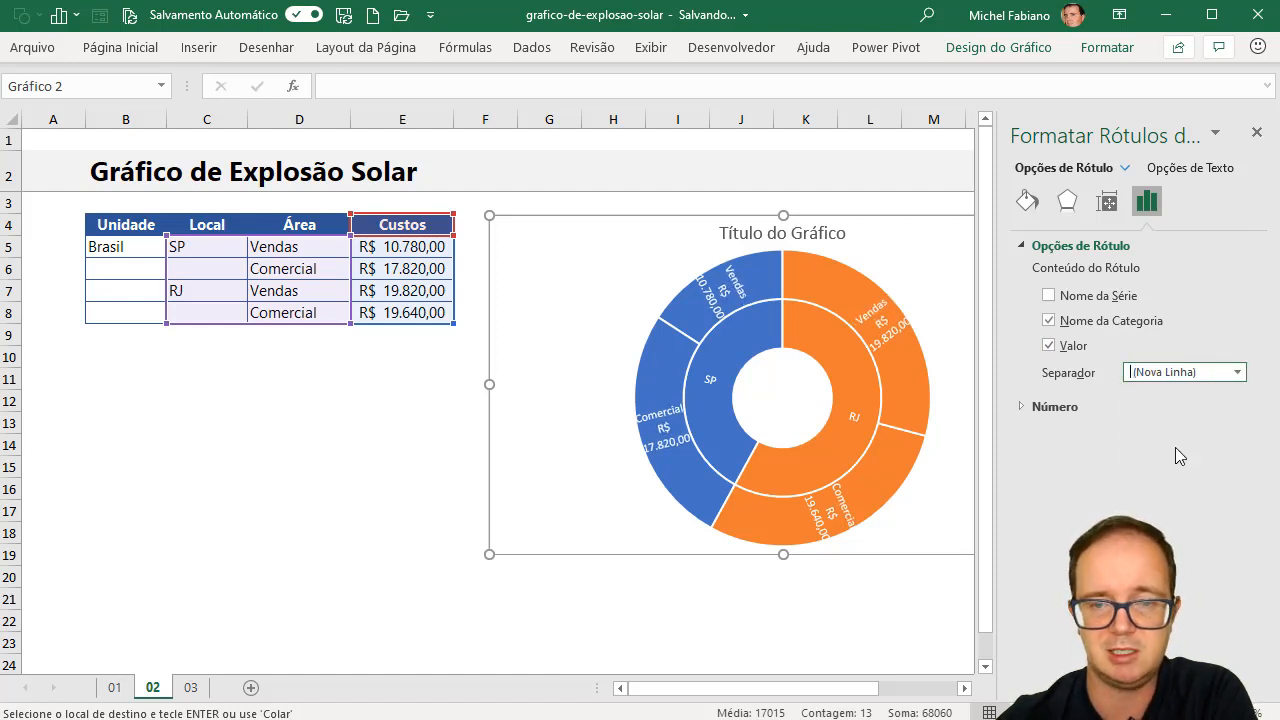
left_click(1257, 134)
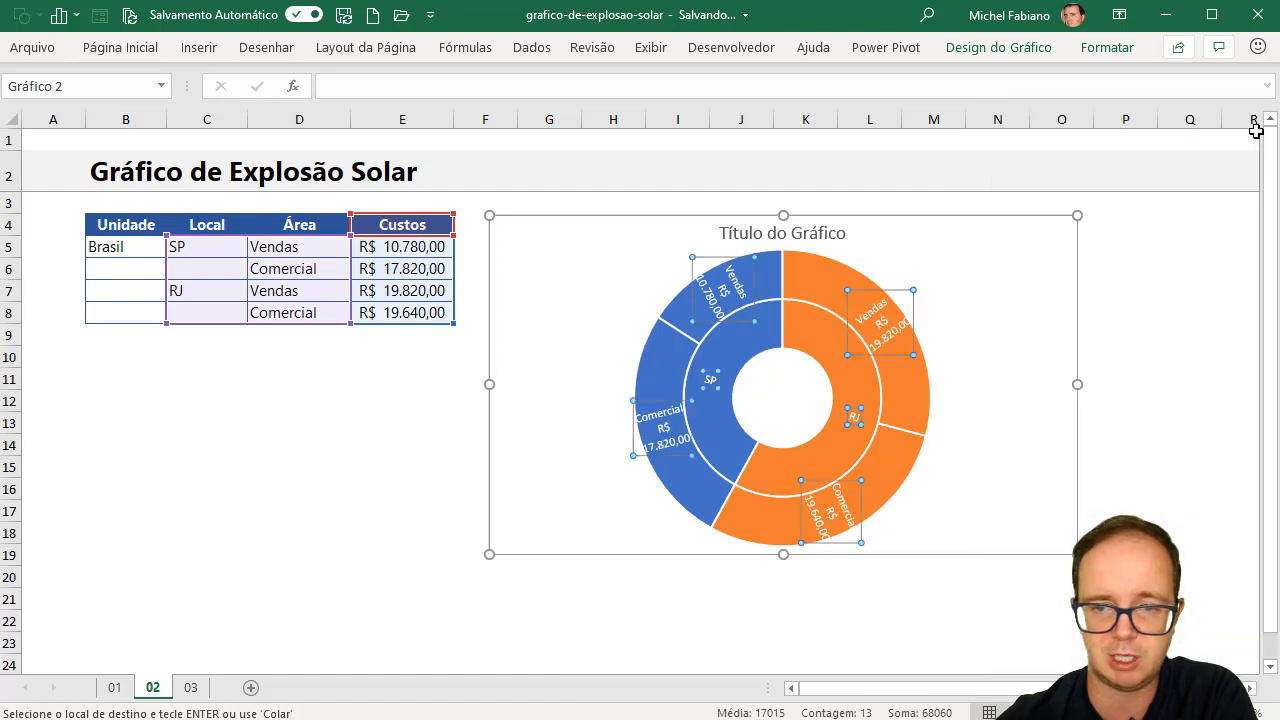
- Try solid, gradient, picture or texture, and pattern fills on the sunburst chart's Custos series
left_click(909, 399)
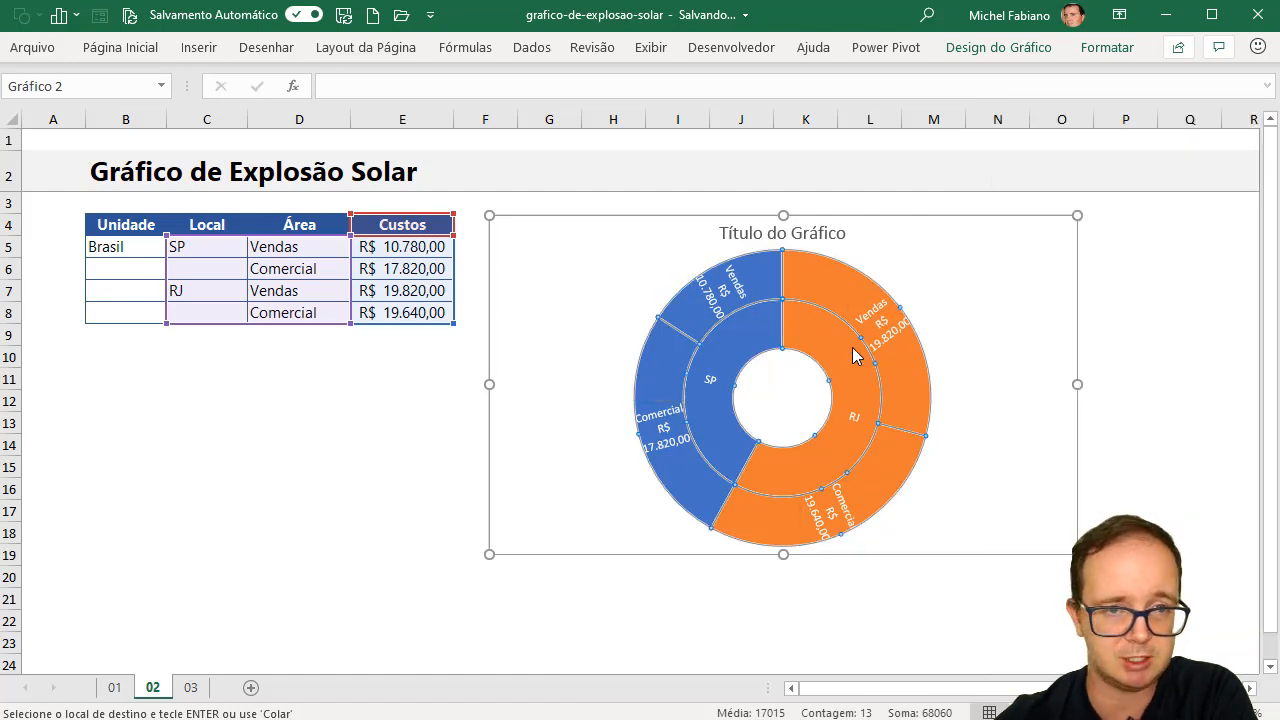
right_click(906, 415)
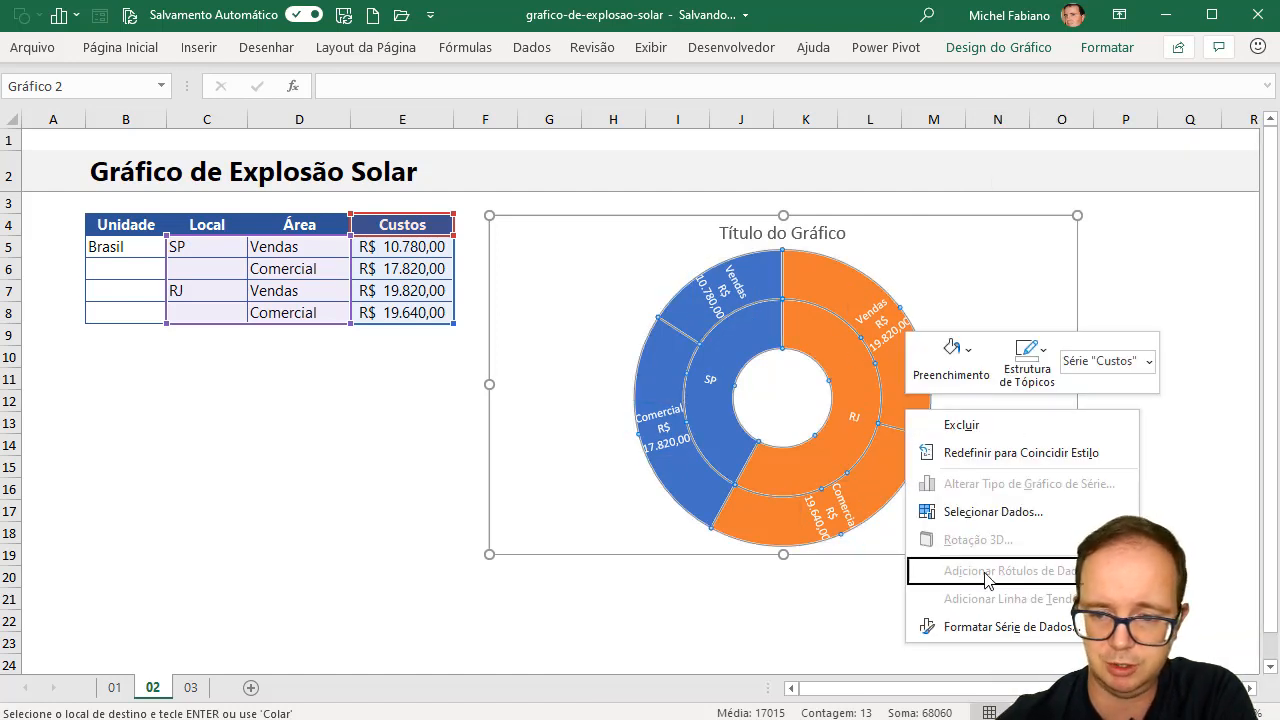
left_click(997, 627)
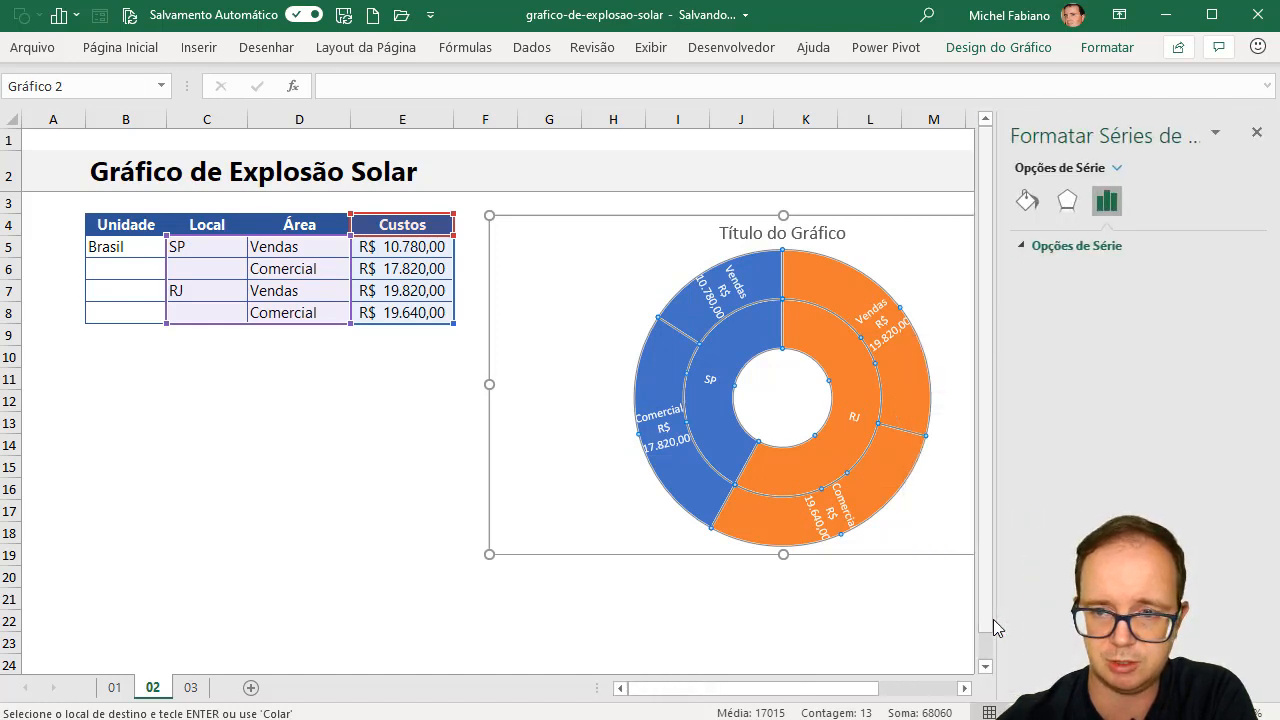
left_click(1018, 247)
left_click(1017, 245)
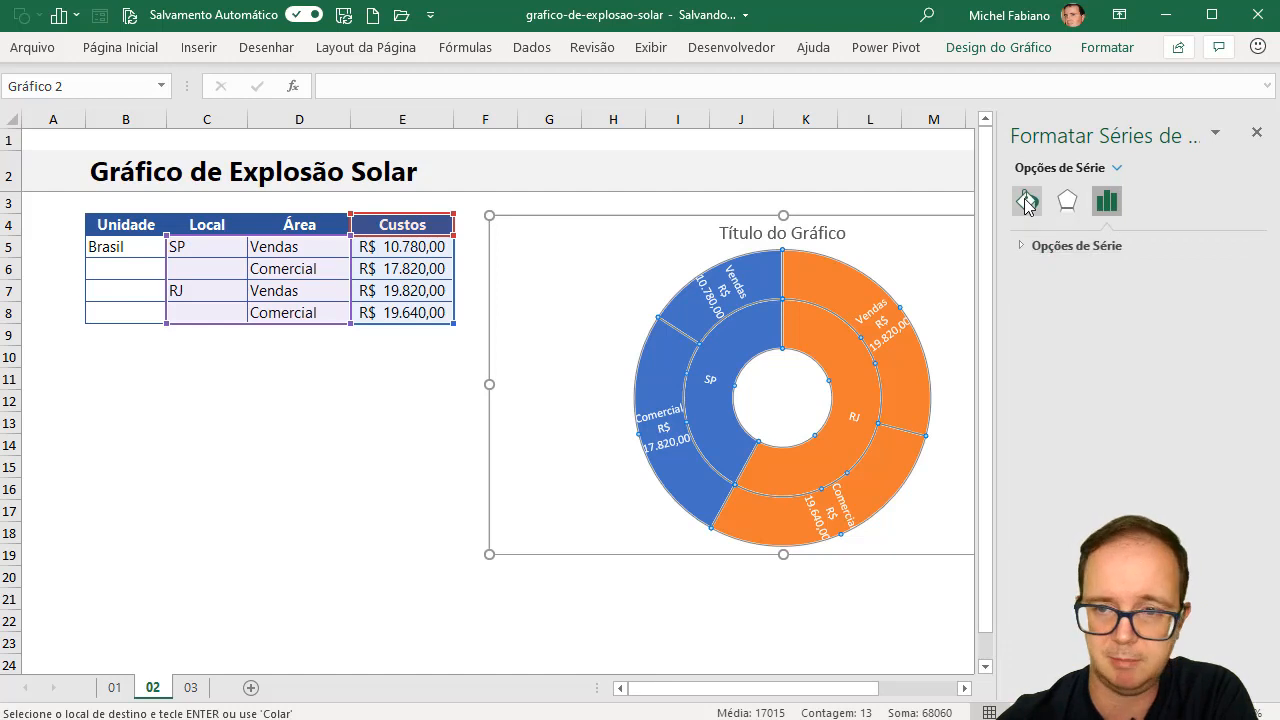
left_click(1026, 202)
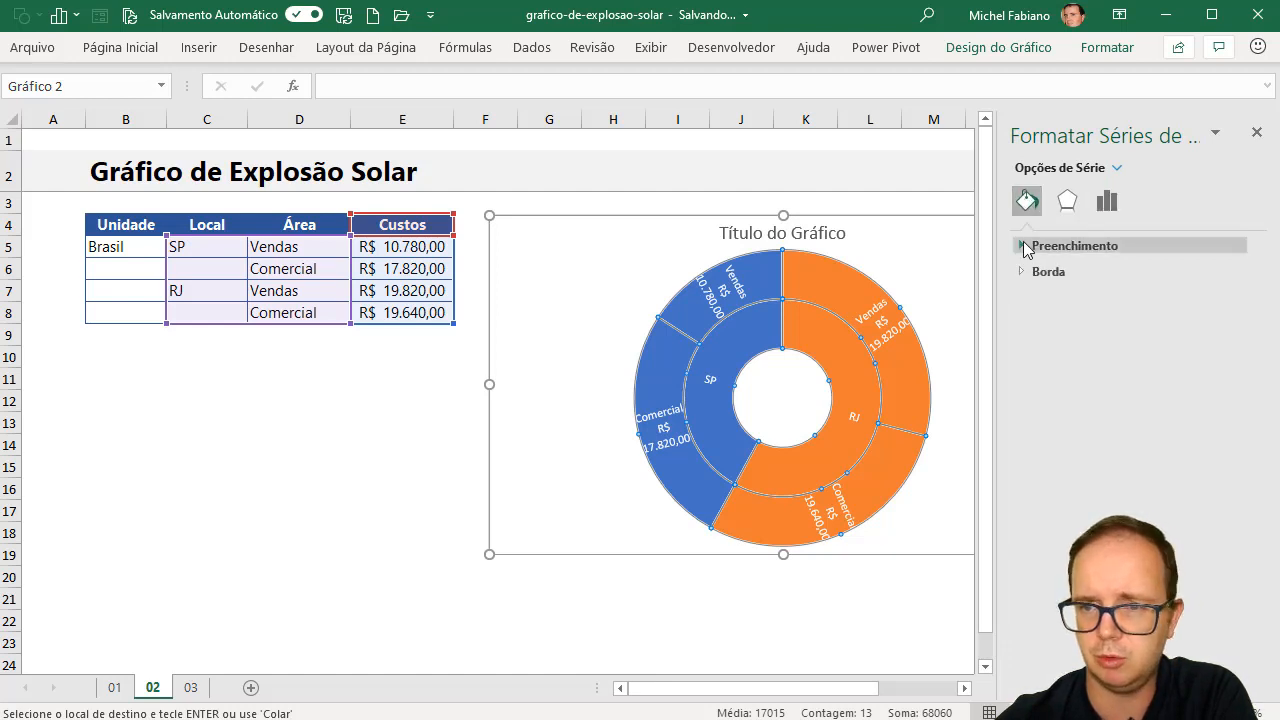
left_click(1028, 247)
left_click(1039, 296)
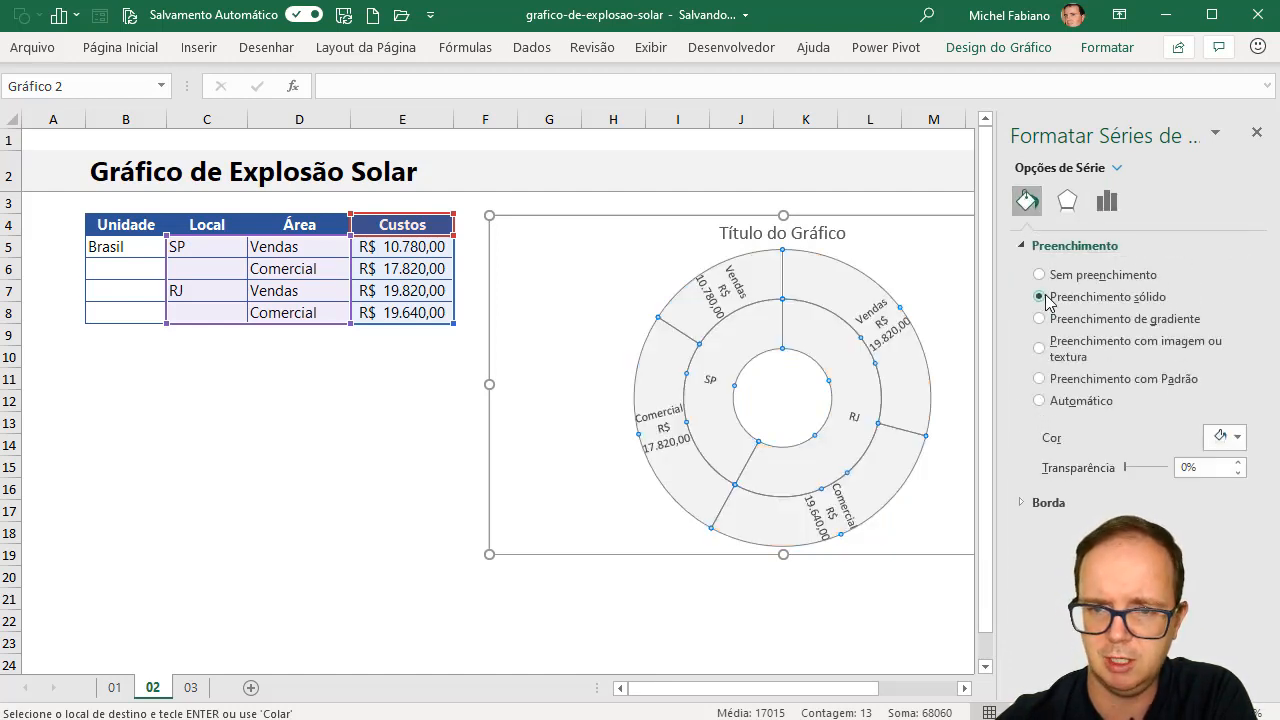
left_click(1039, 318)
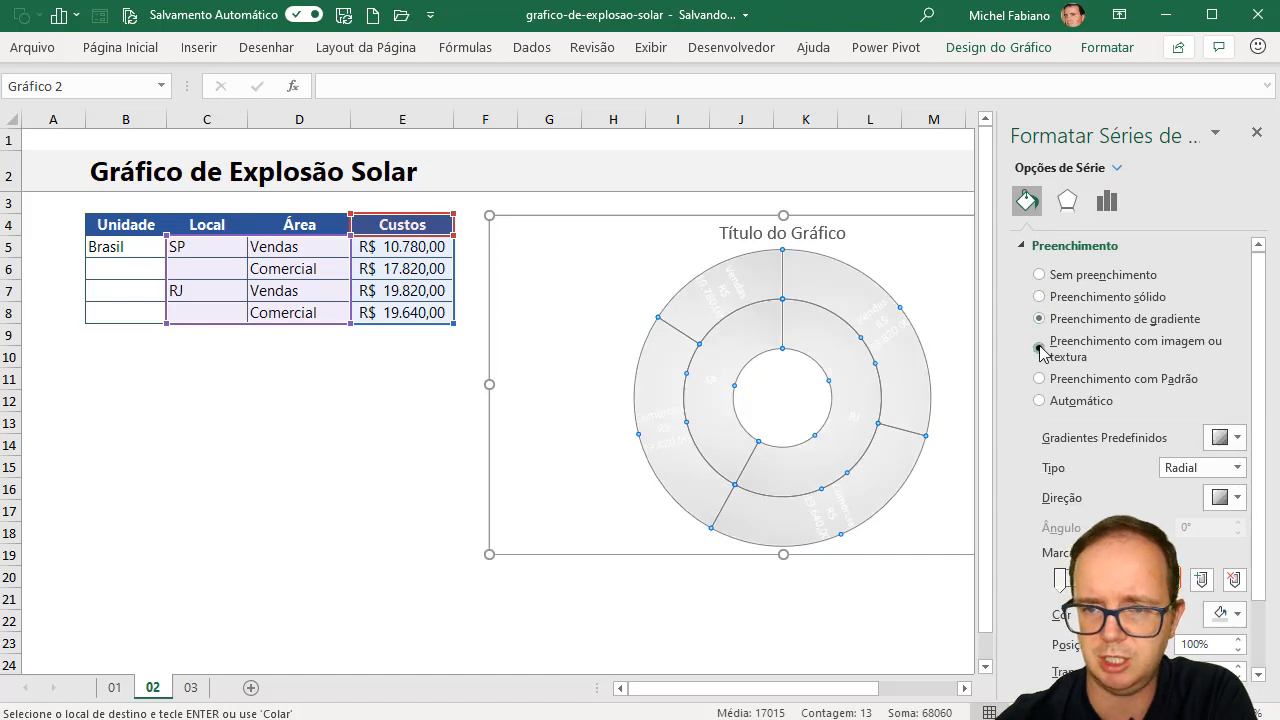
left_click(1039, 348)
left_click(1040, 384)
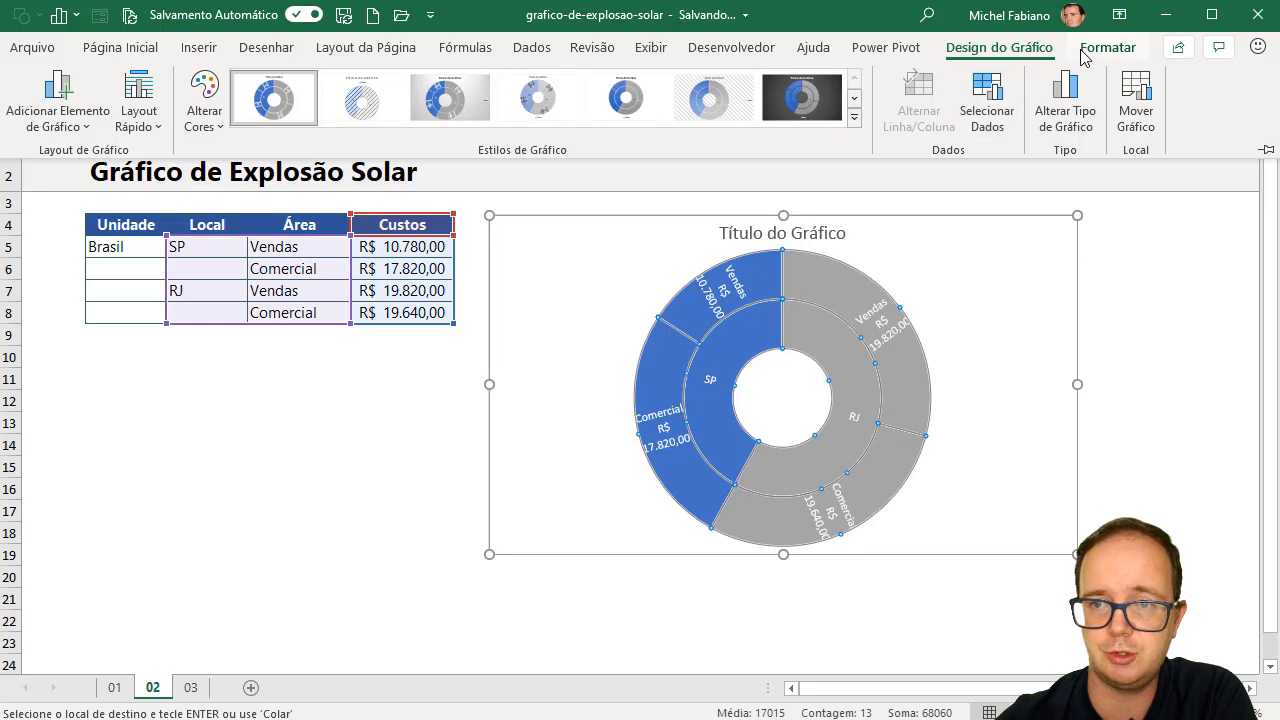
- Apply the centred outer (Externa) shadow effect to the Custos series of the sunburst chart
left_click(1088, 50)
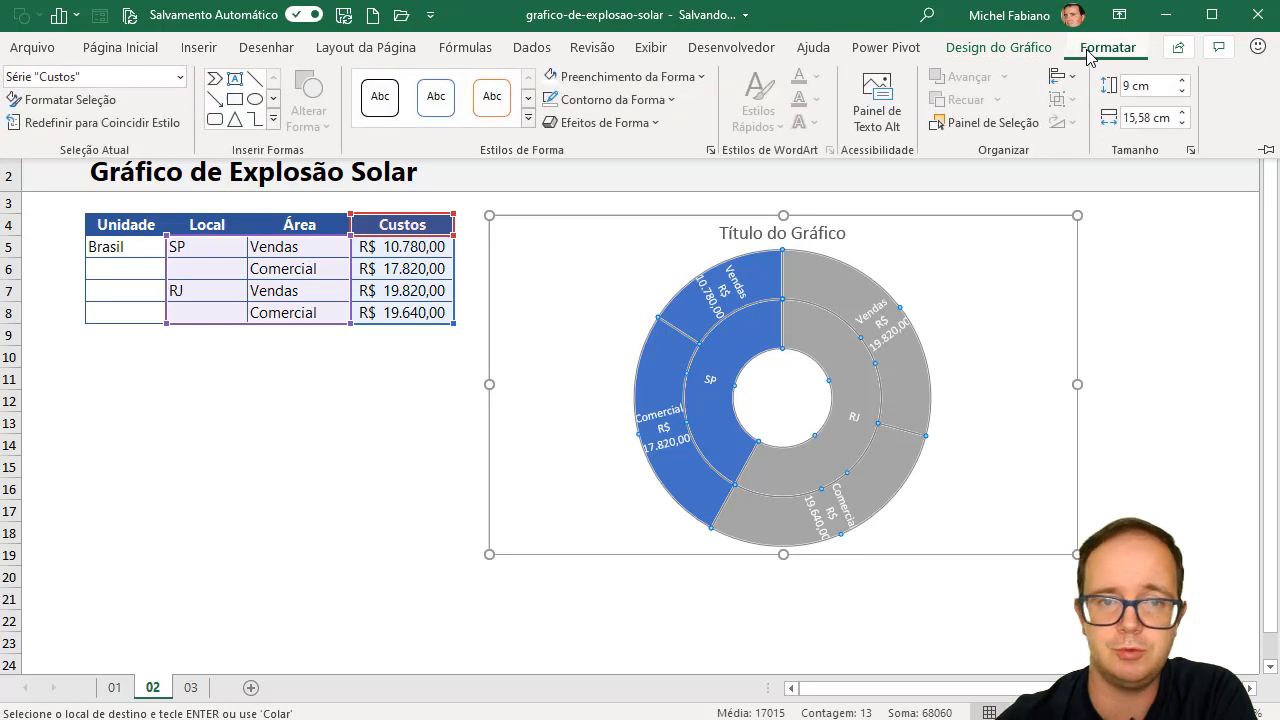
left_click(633, 123)
mouse_move(648, 218)
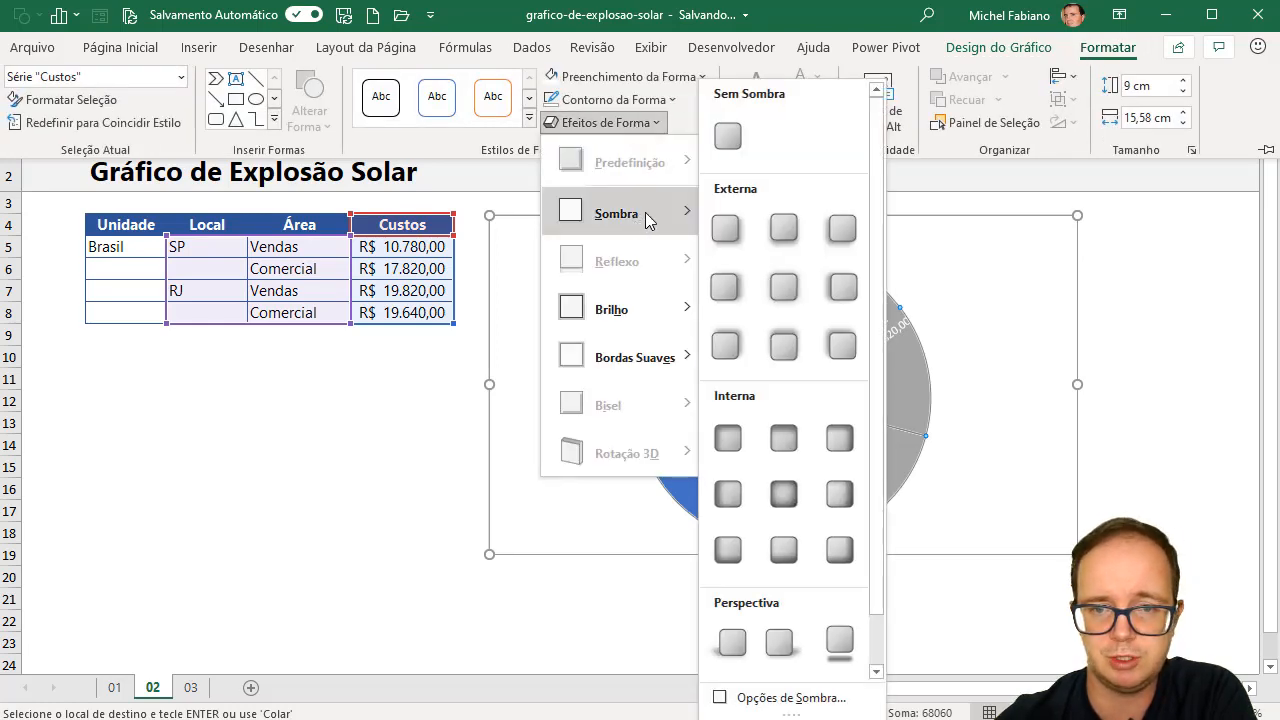
left_click(783, 288)
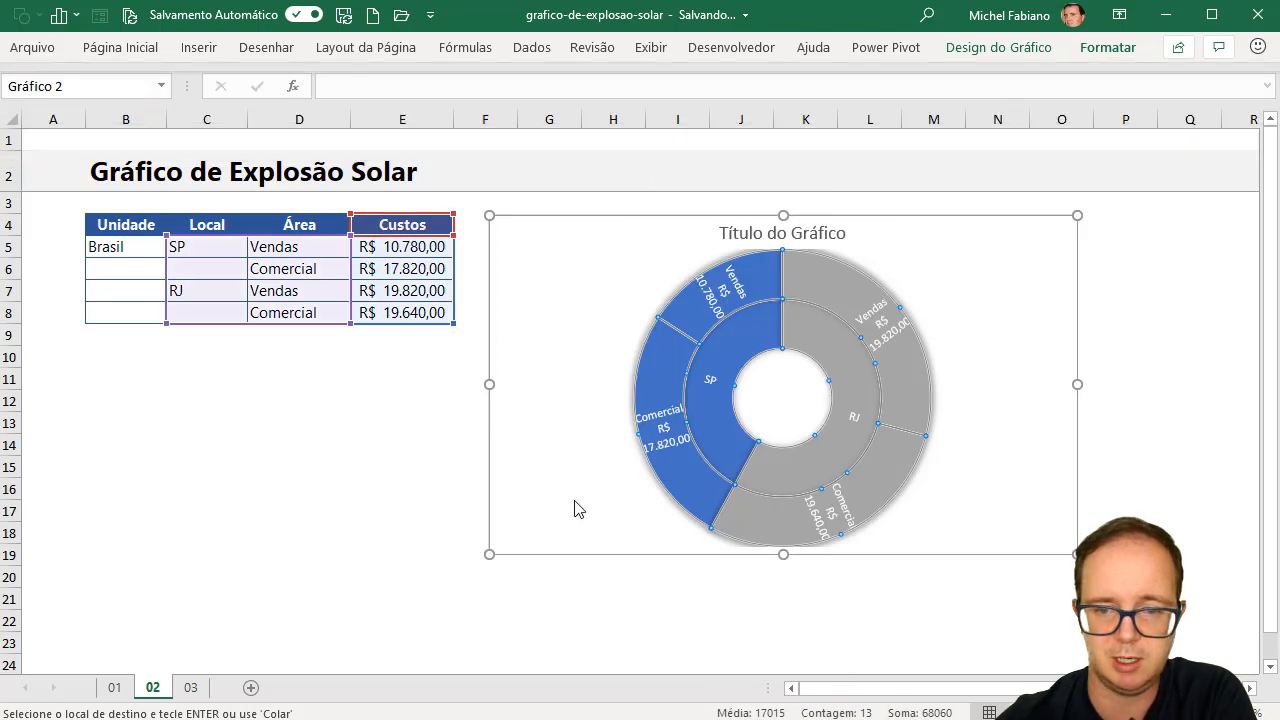
- Increase the sheet 02 sunburst chart's height by extending its lower edge to about row 23
left_click_drag(781, 555, 773, 616)
left_click(897, 593)
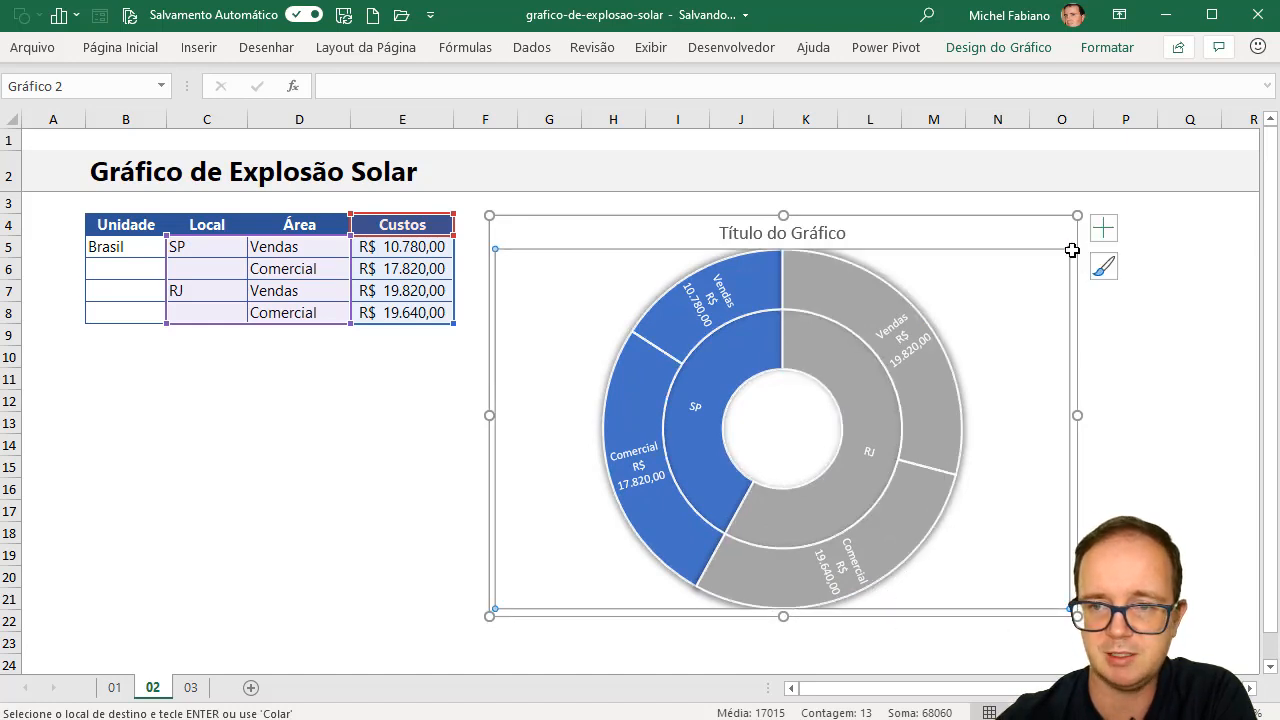
left_click(1141, 464)
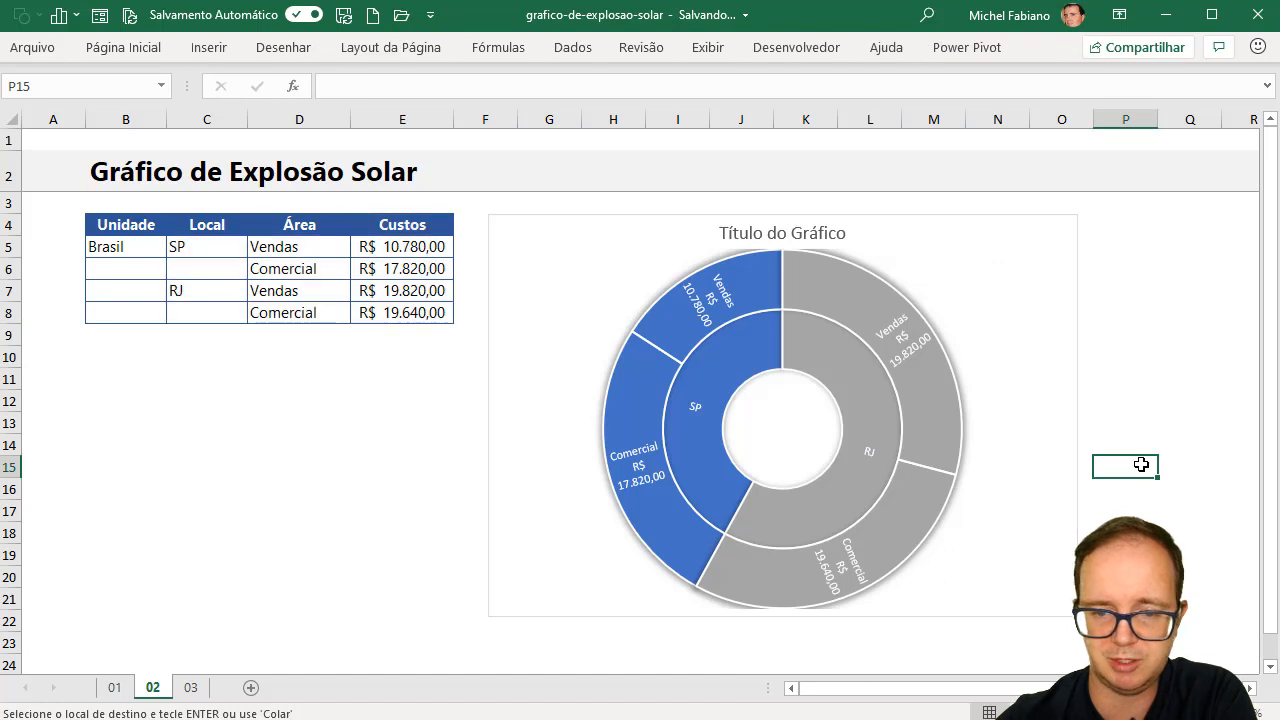
left_click(784, 615)
left_click_drag(784, 615, 783, 641)
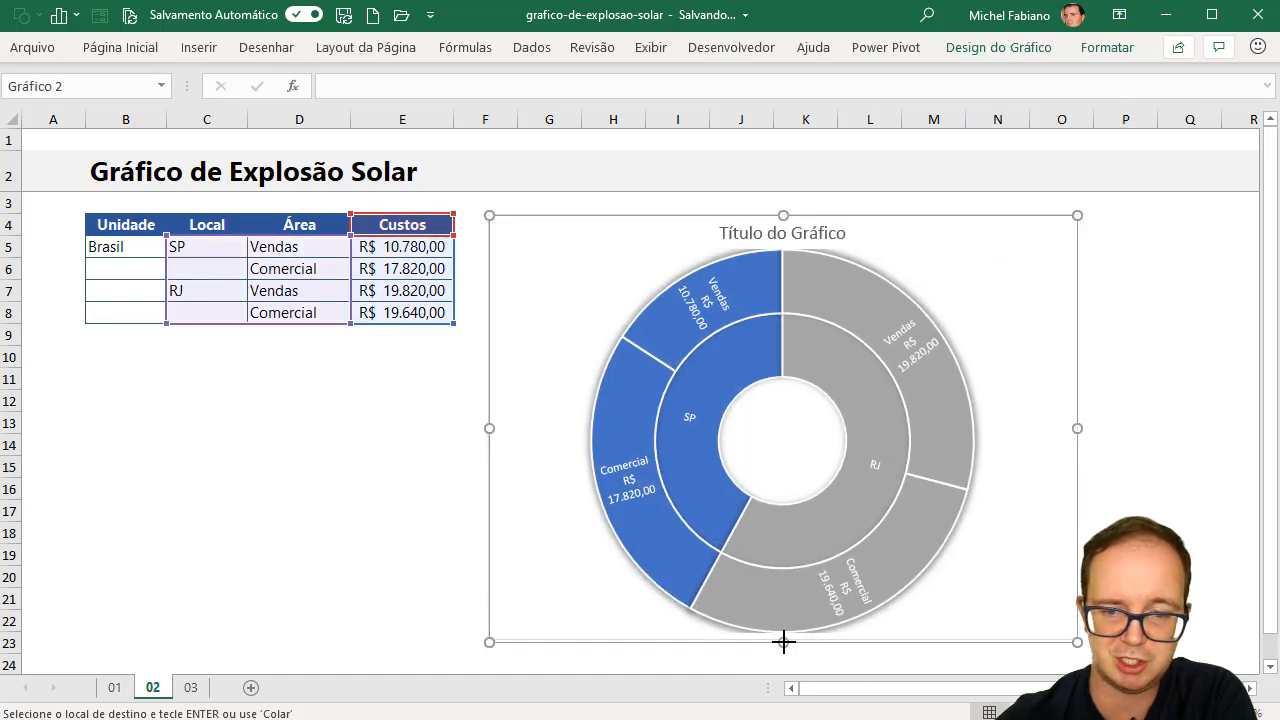
- Delete the placeholder title from the sheet 02 sunburst chart and deselect the chart
left_click(822, 234)
key("Delete")
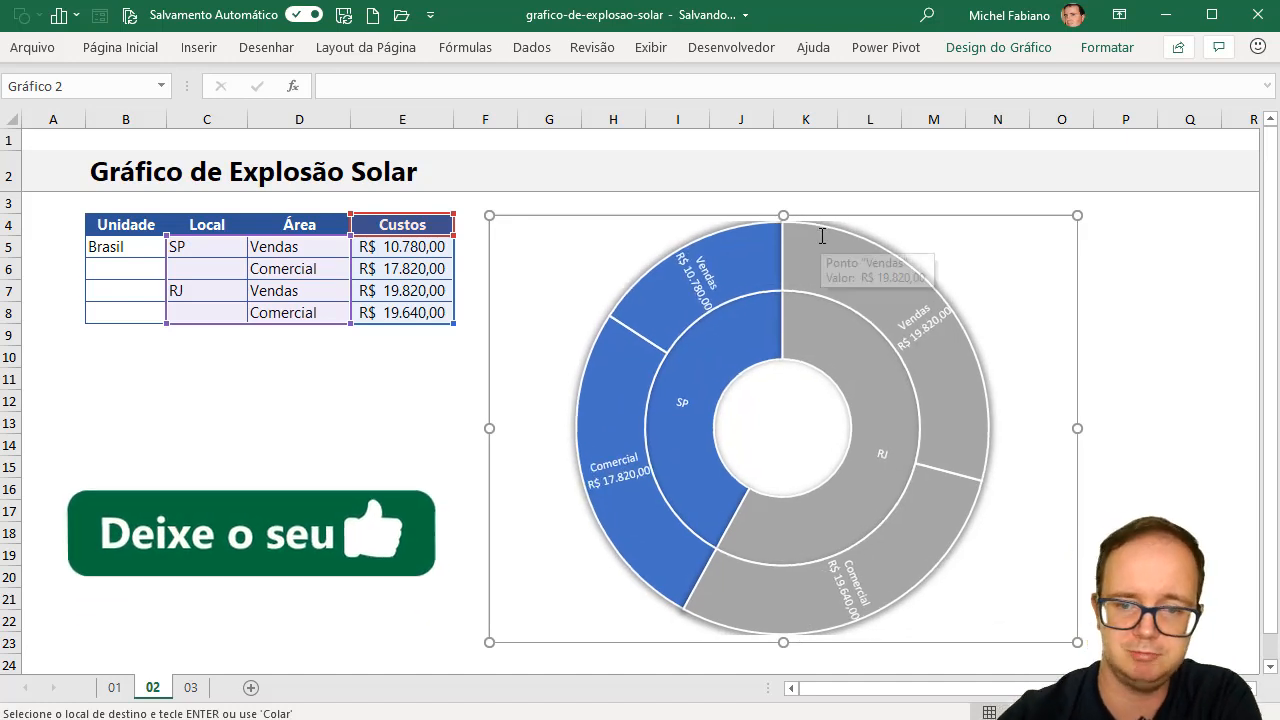
left_click(1138, 275)
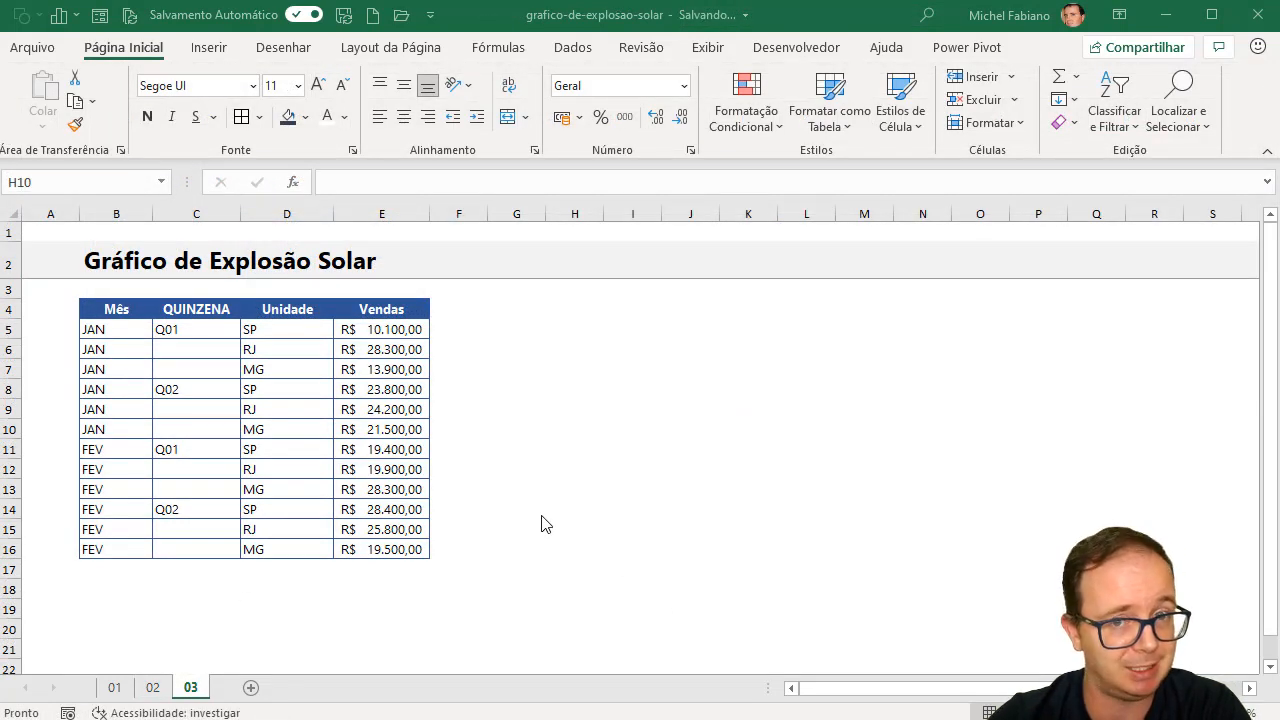
- Try an Explosão Solar chart from the Mês, QUINZENA, Unidade and Vendas data in B4:E16 on sheet 03, and delete it
scroll(545, 525, "up", 2)
left_click_drag(155, 316, 510, 628)
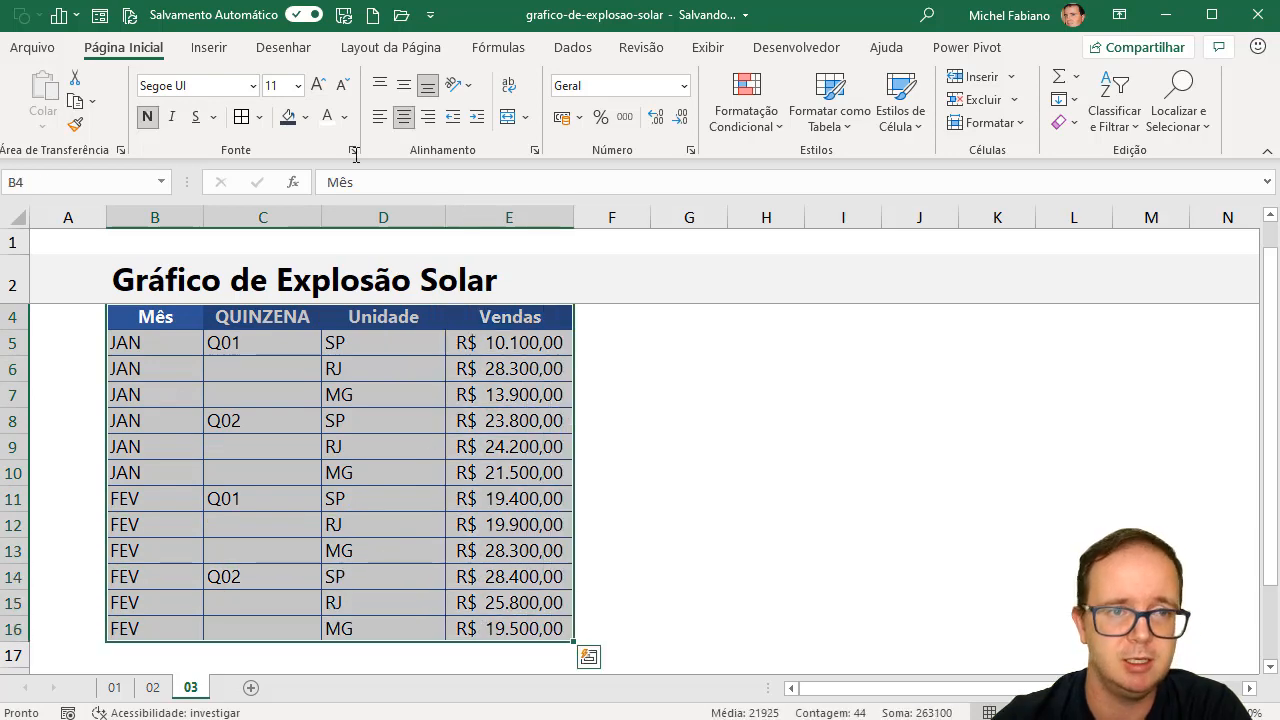
left_click(209, 48)
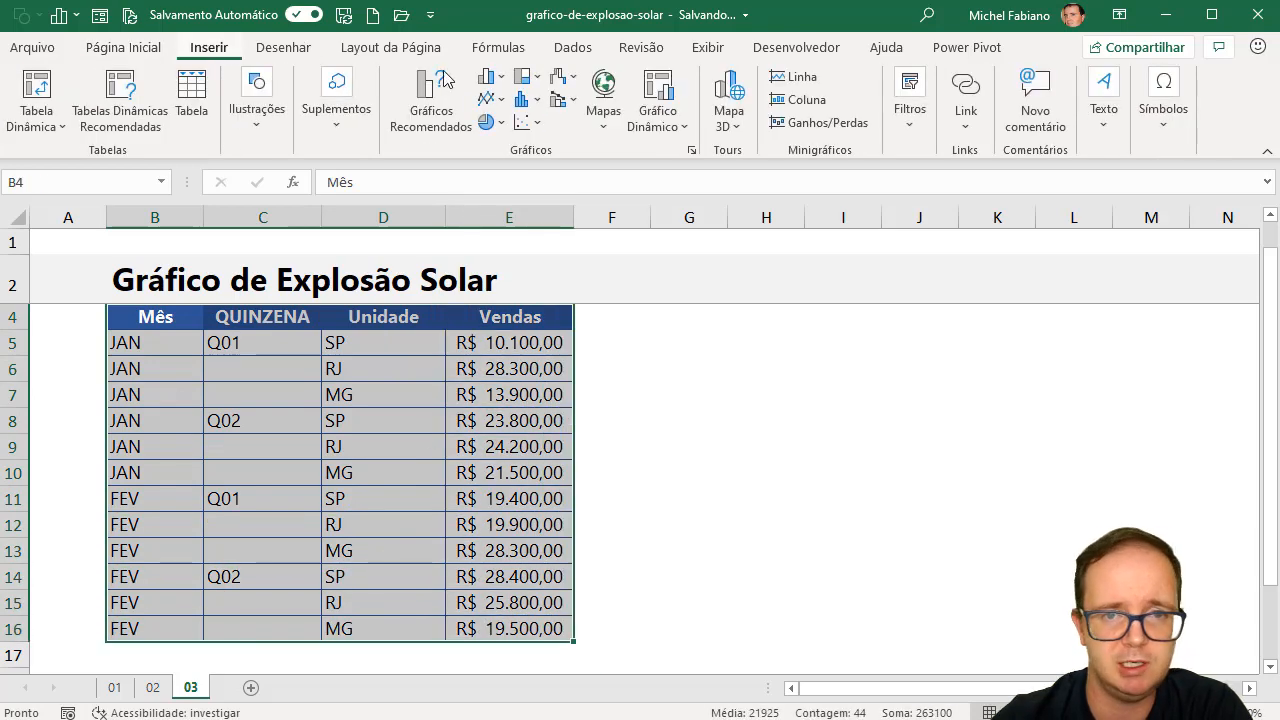
left_click(524, 77)
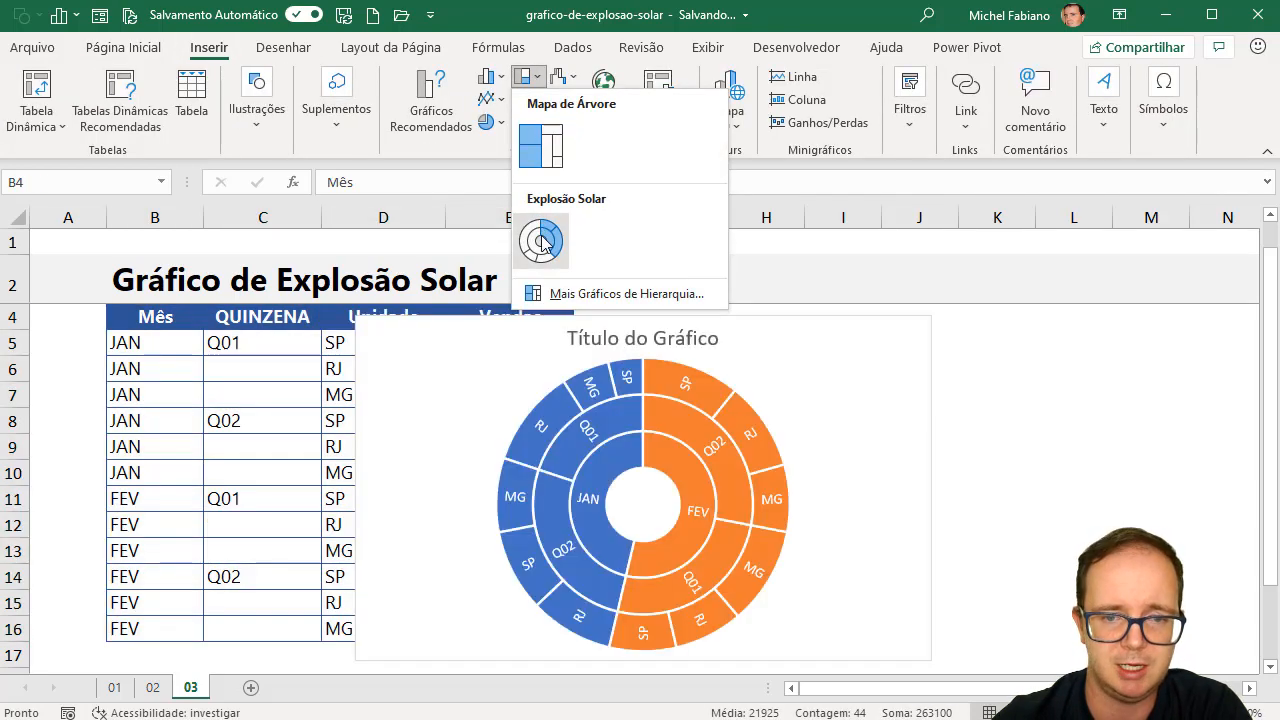
left_click(541, 242)
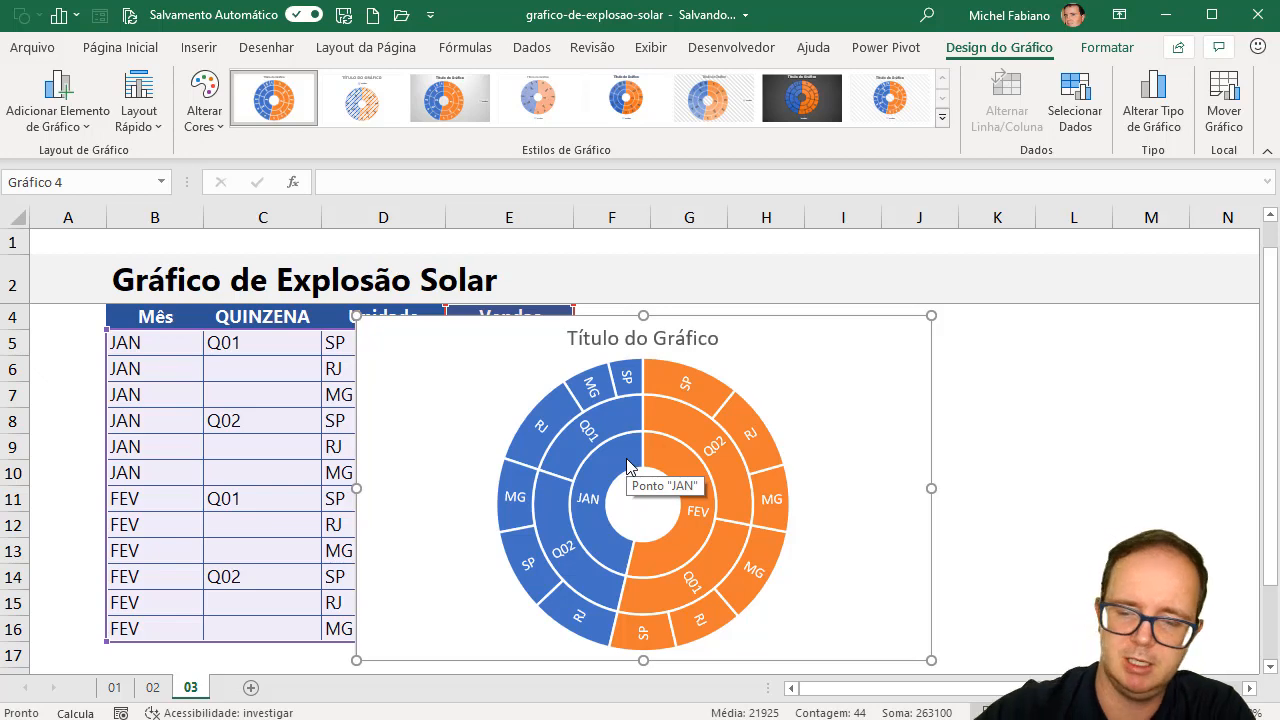
key("Delete")
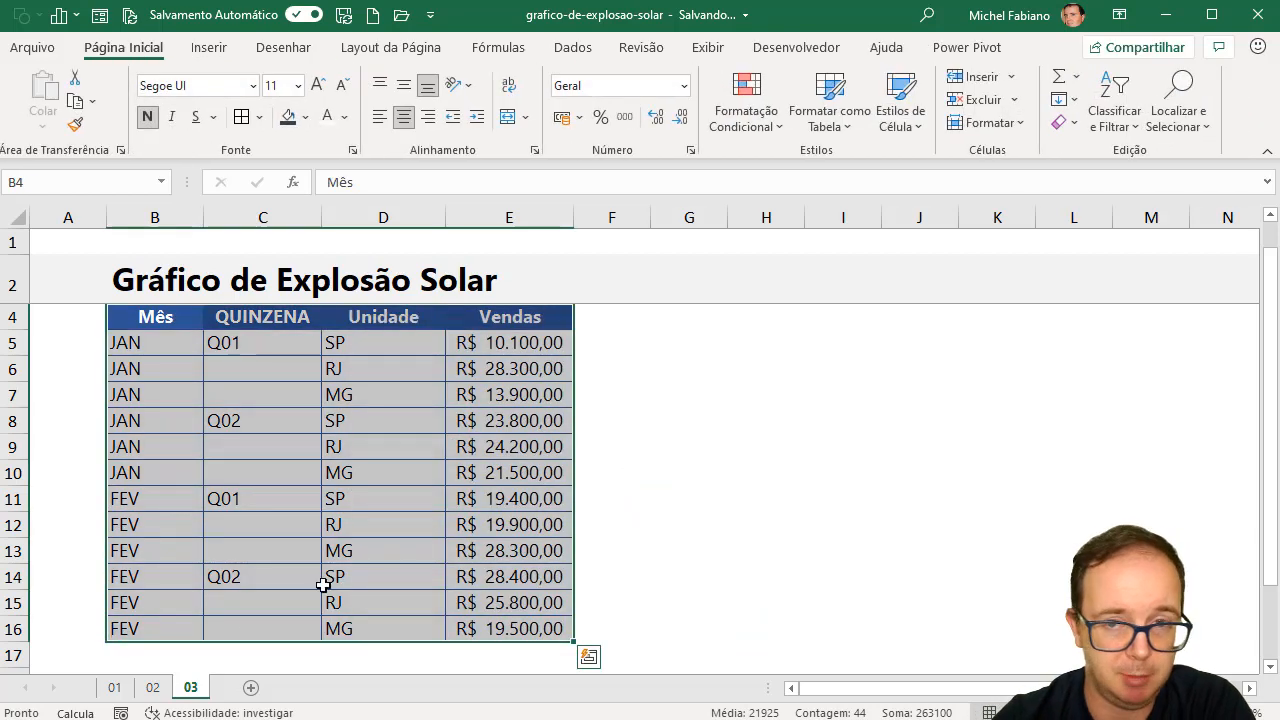
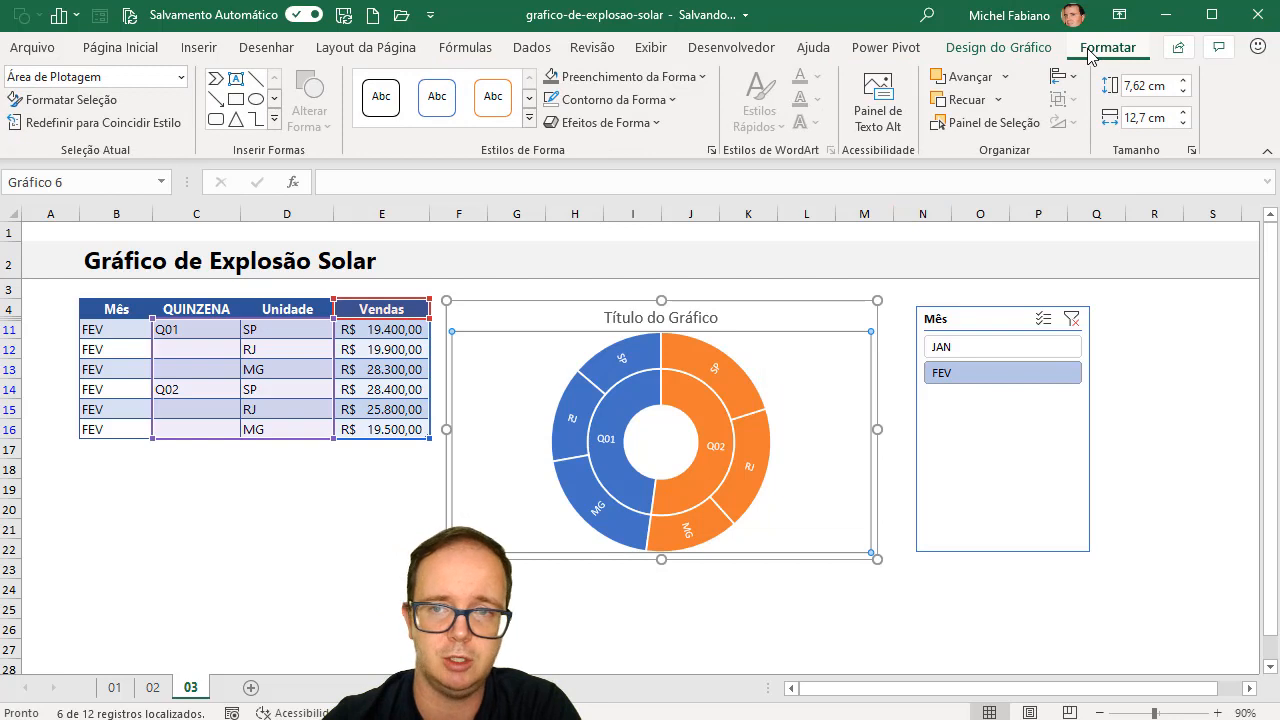
- Recolour the sheet 03 sunburst chart with the blue and grey palette and apply a quick layout showing sales values in the labels
left_click(1026, 52)
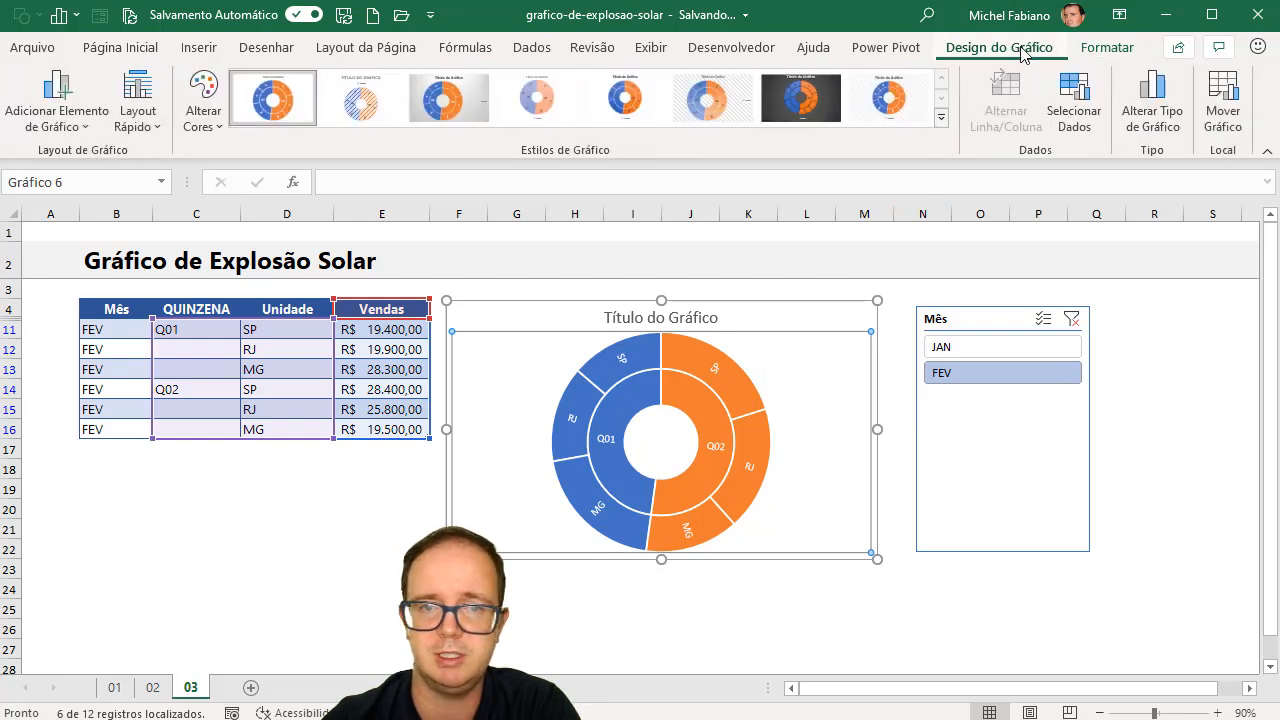
left_click(942, 121)
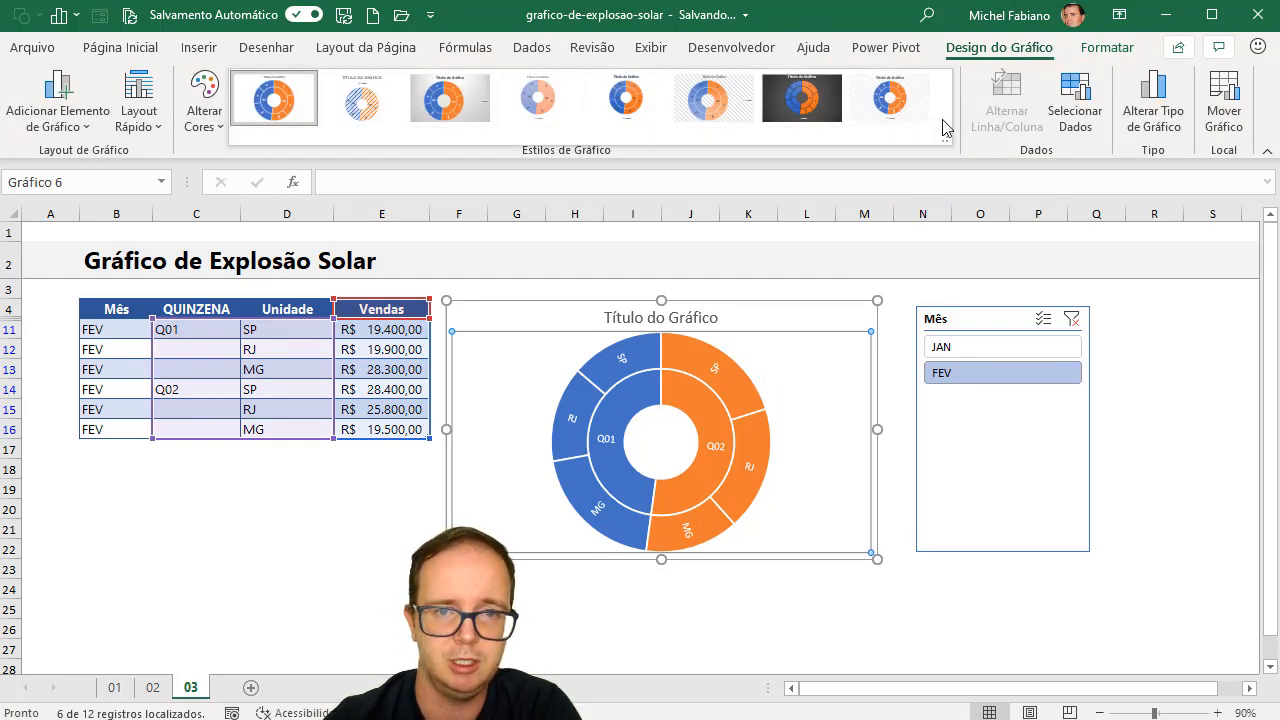
left_click(212, 124)
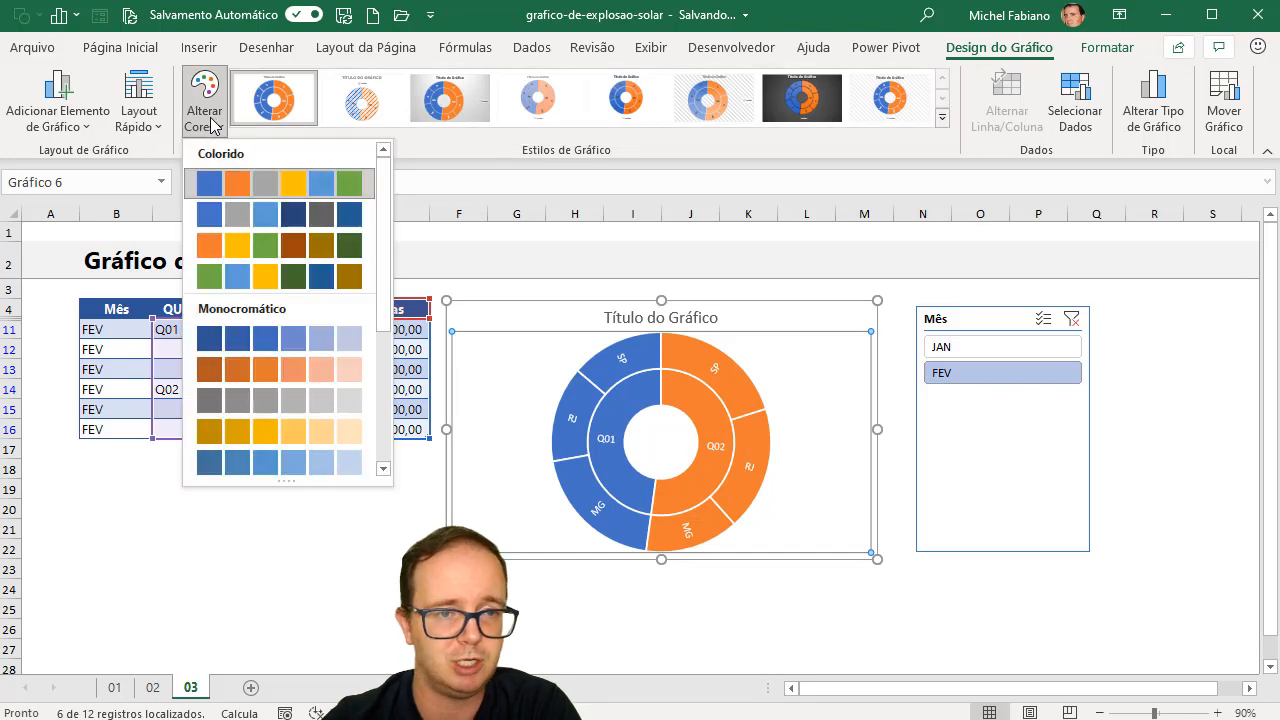
left_click(267, 222)
left_click(139, 112)
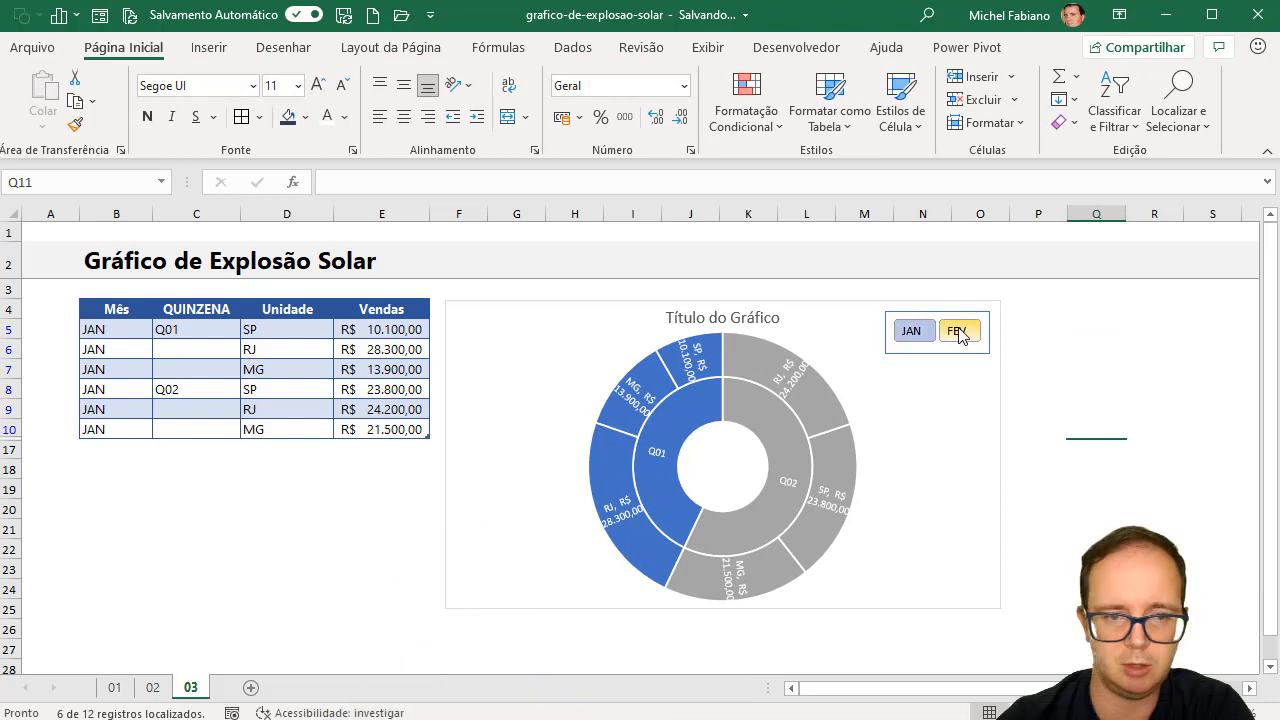
- Filter the sheet 03 table and sunburst chart to FEV with the Mês slicer
left_click(960, 331)
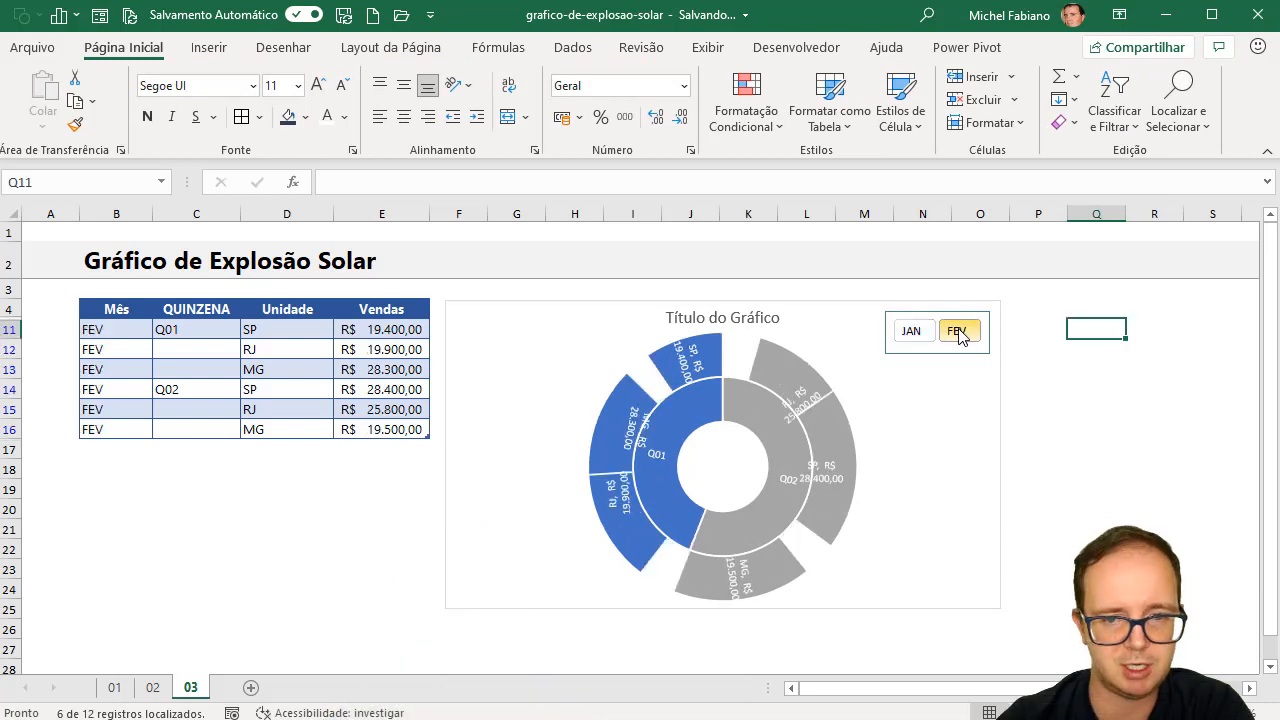
- Switch the Mês slicer to JAN and back to FEV, and compare the sunburst charts on sheets 02 and 03
left_click(929, 340)
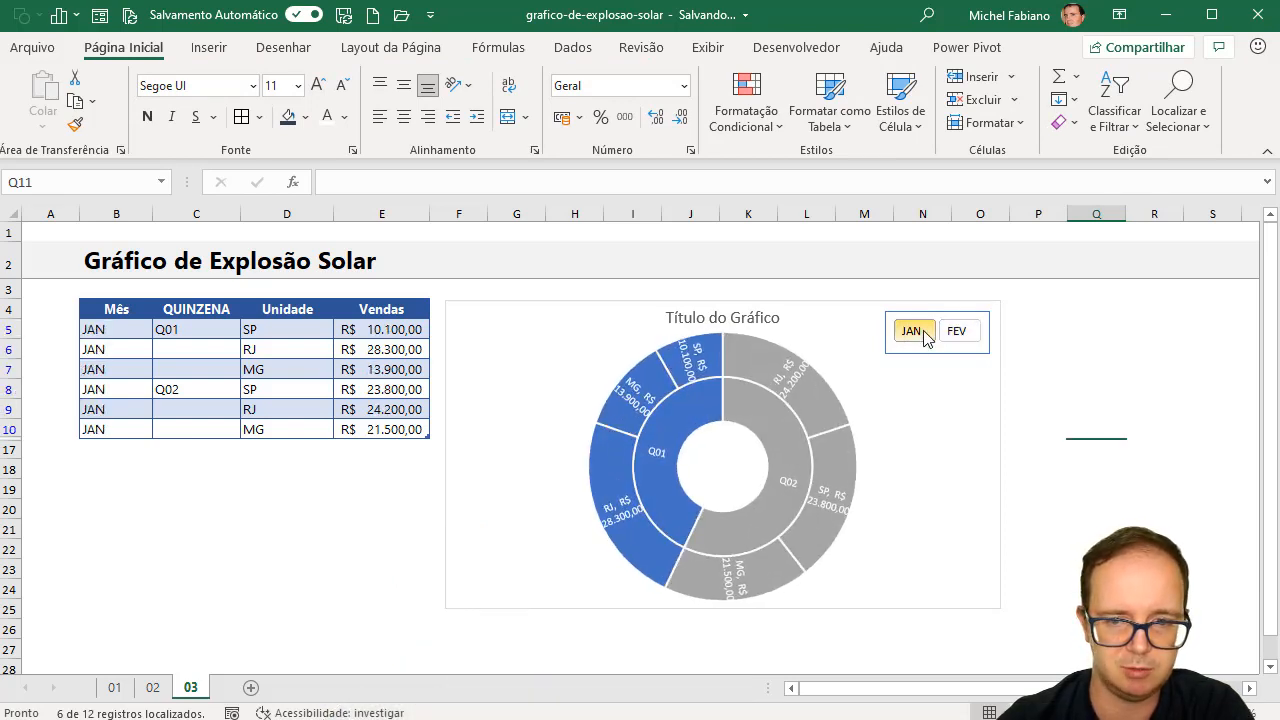
left_click(960, 336)
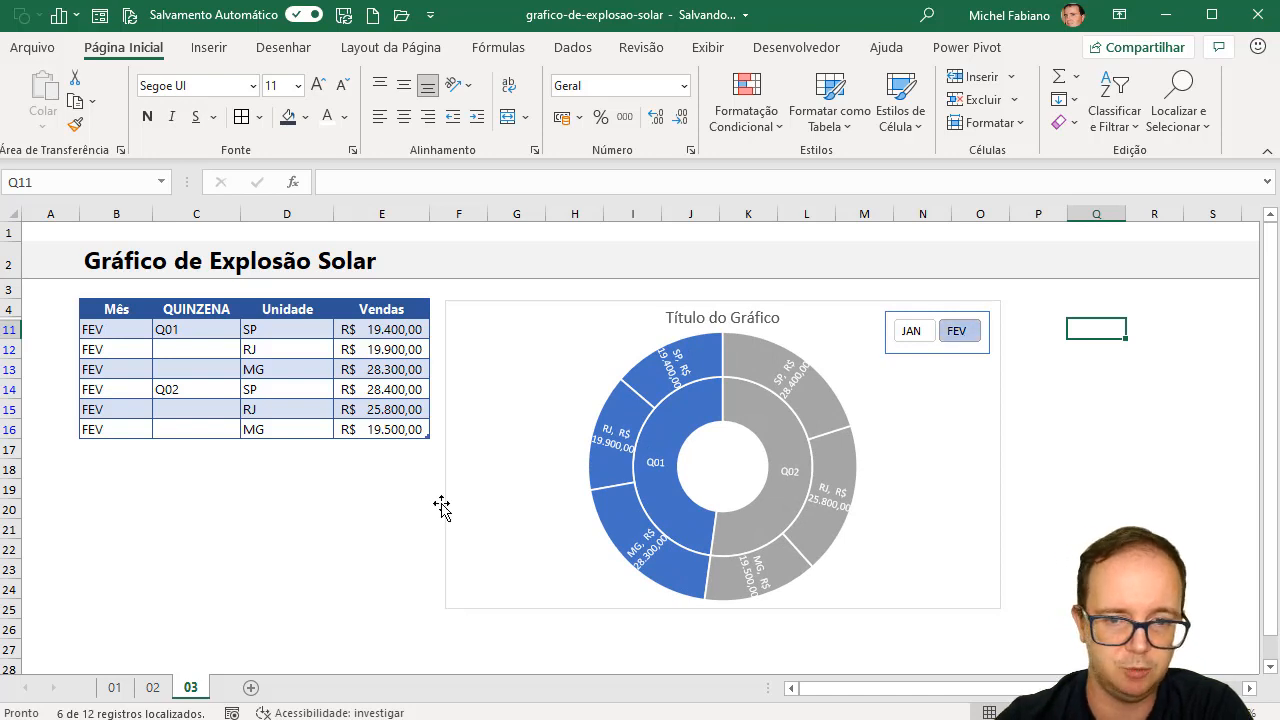
left_click(152, 688)
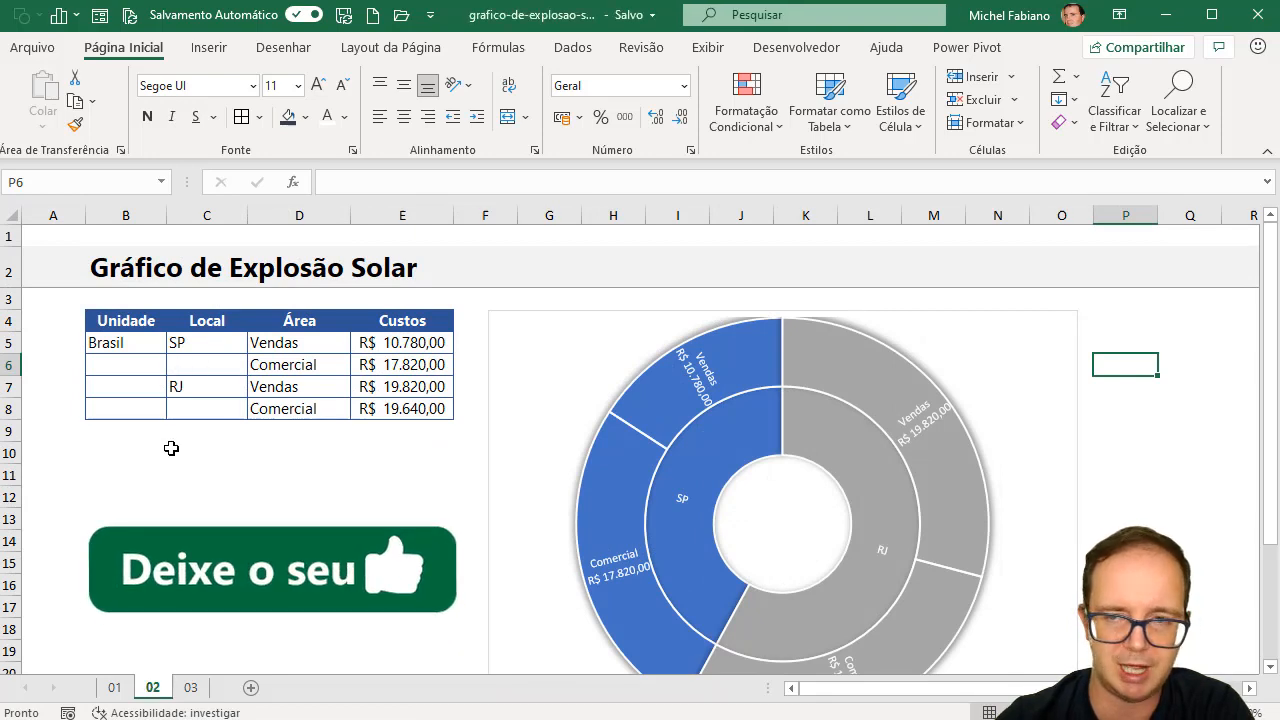
left_click(190, 688)
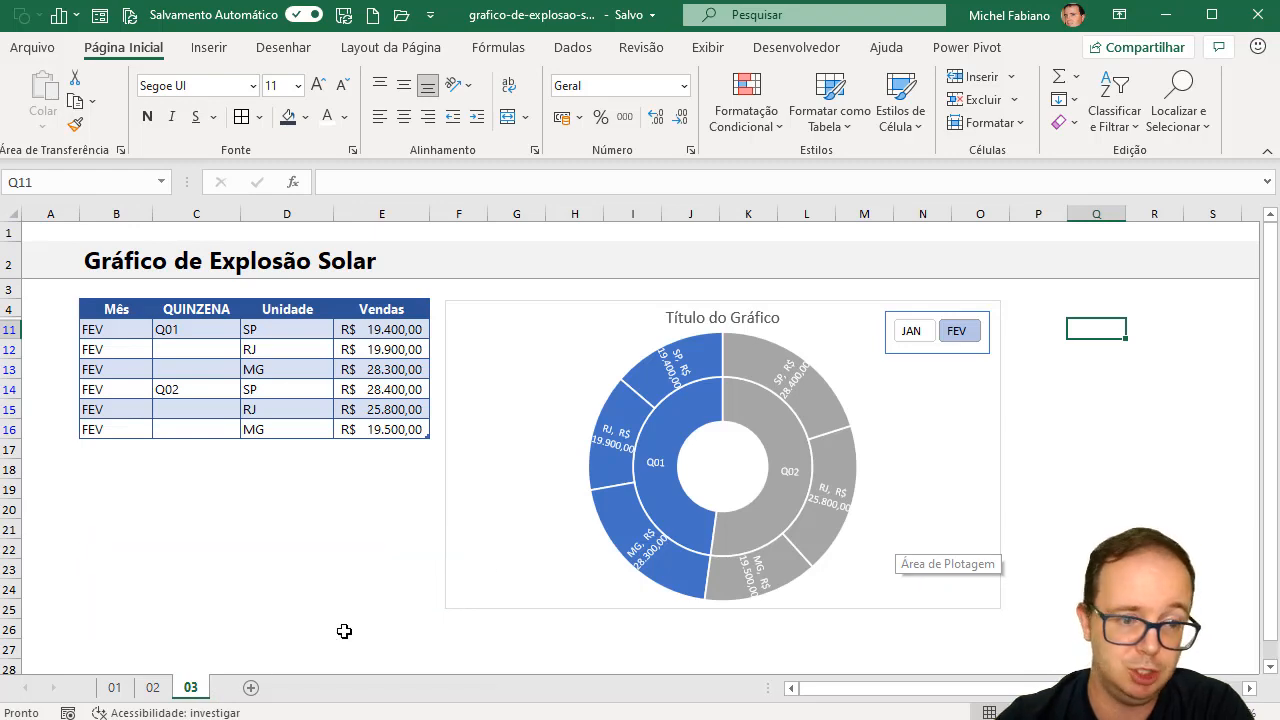
- Insert an Explosão Solar chart from the B4:E16 cost data on sheet 01 and enlarge it beside the table
left_click(115, 690)
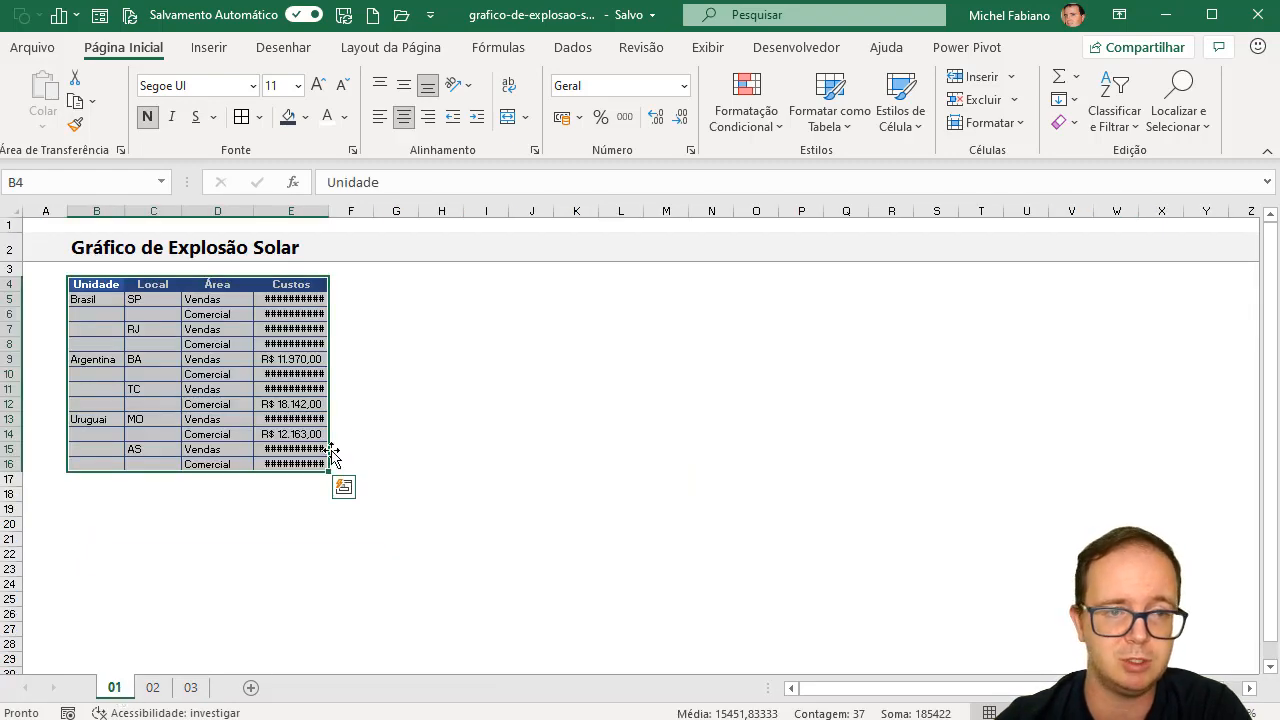
left_click(208, 46)
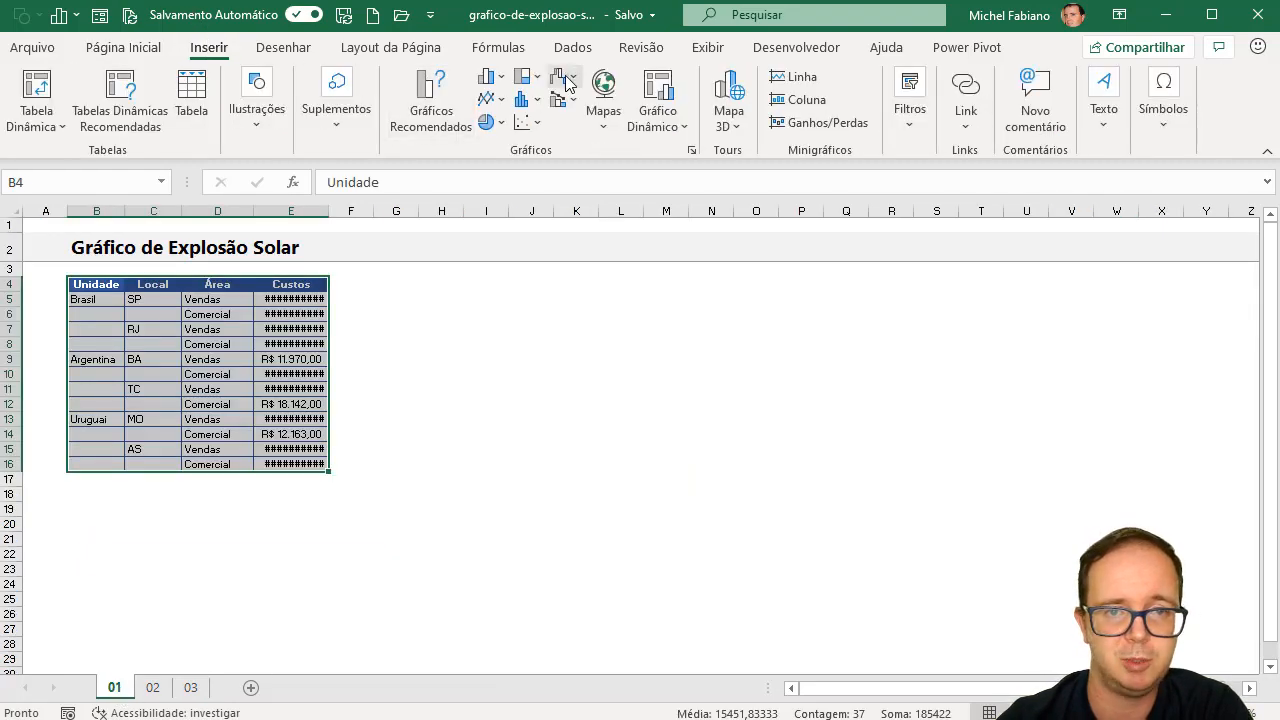
left_click(524, 76)
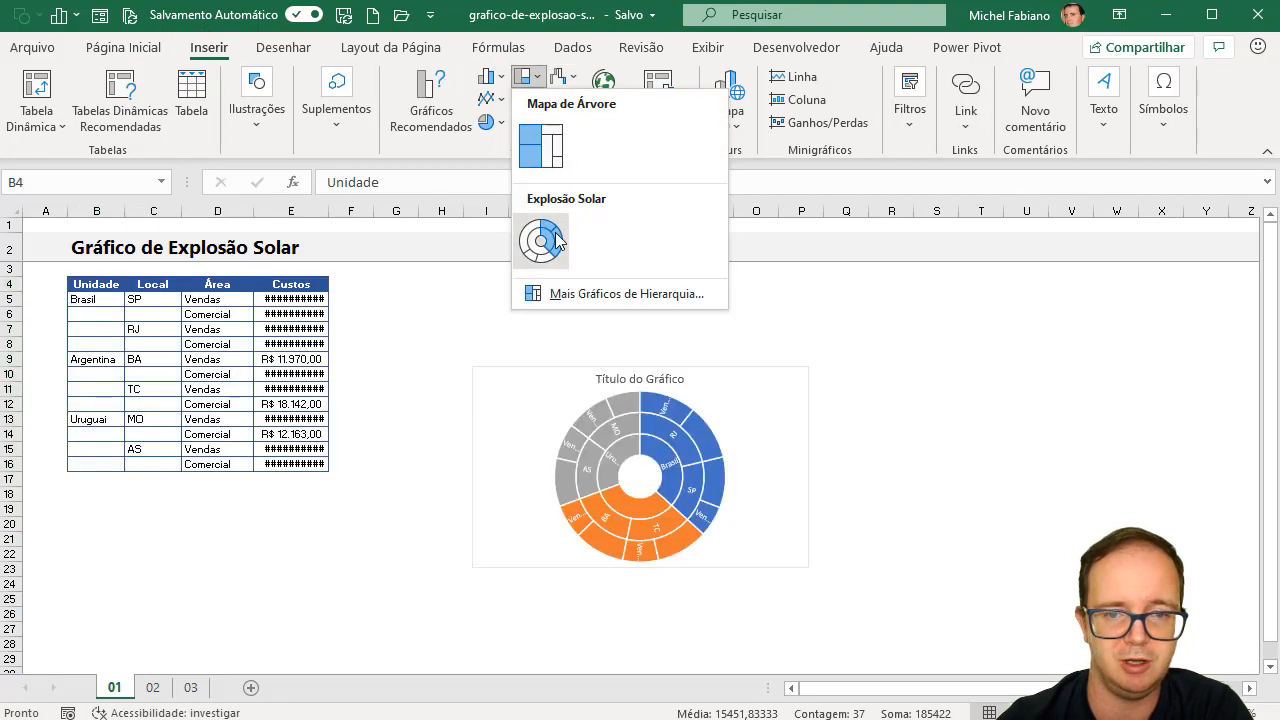
left_click(541, 240)
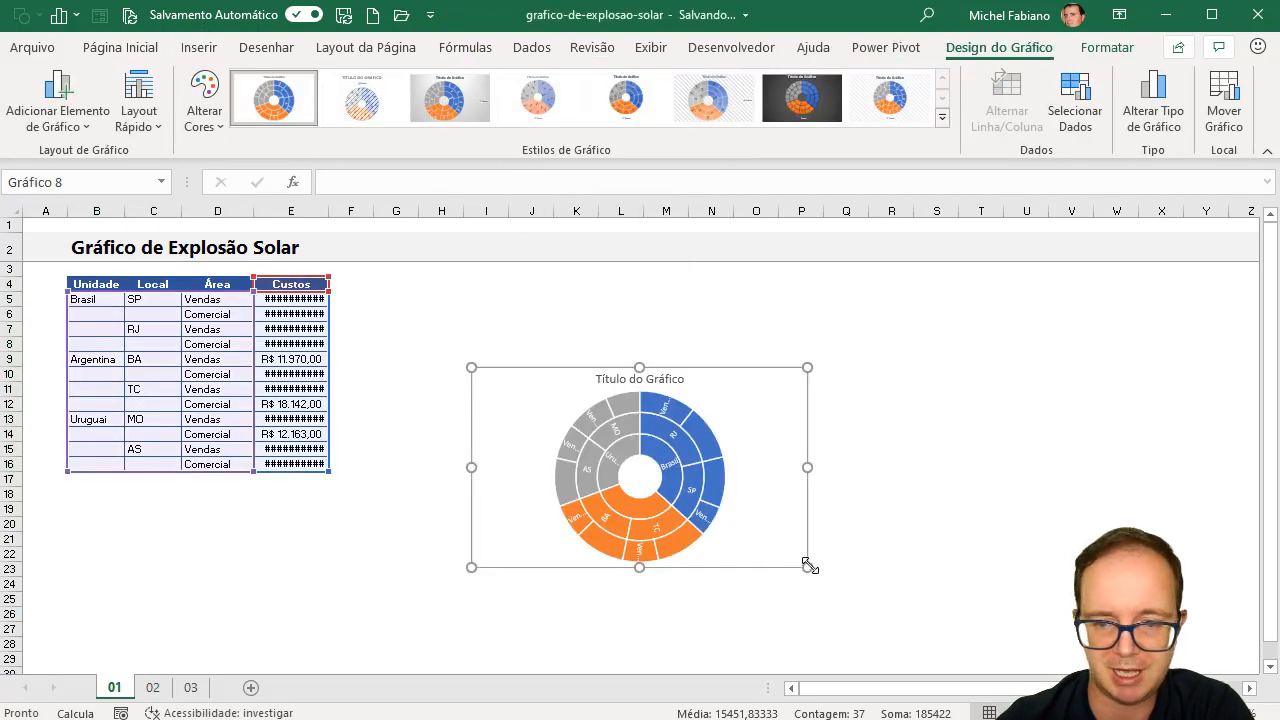
left_click_drag(808, 567, 923, 638)
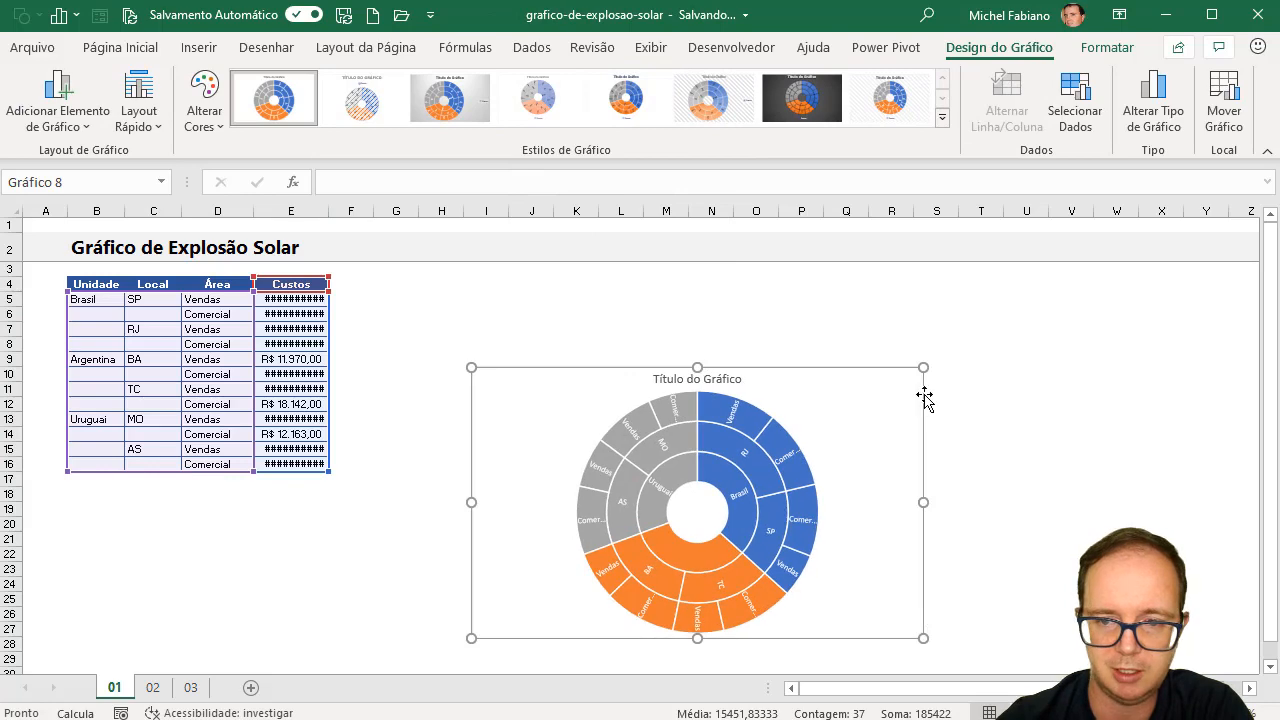
left_click_drag(923, 367, 951, 271)
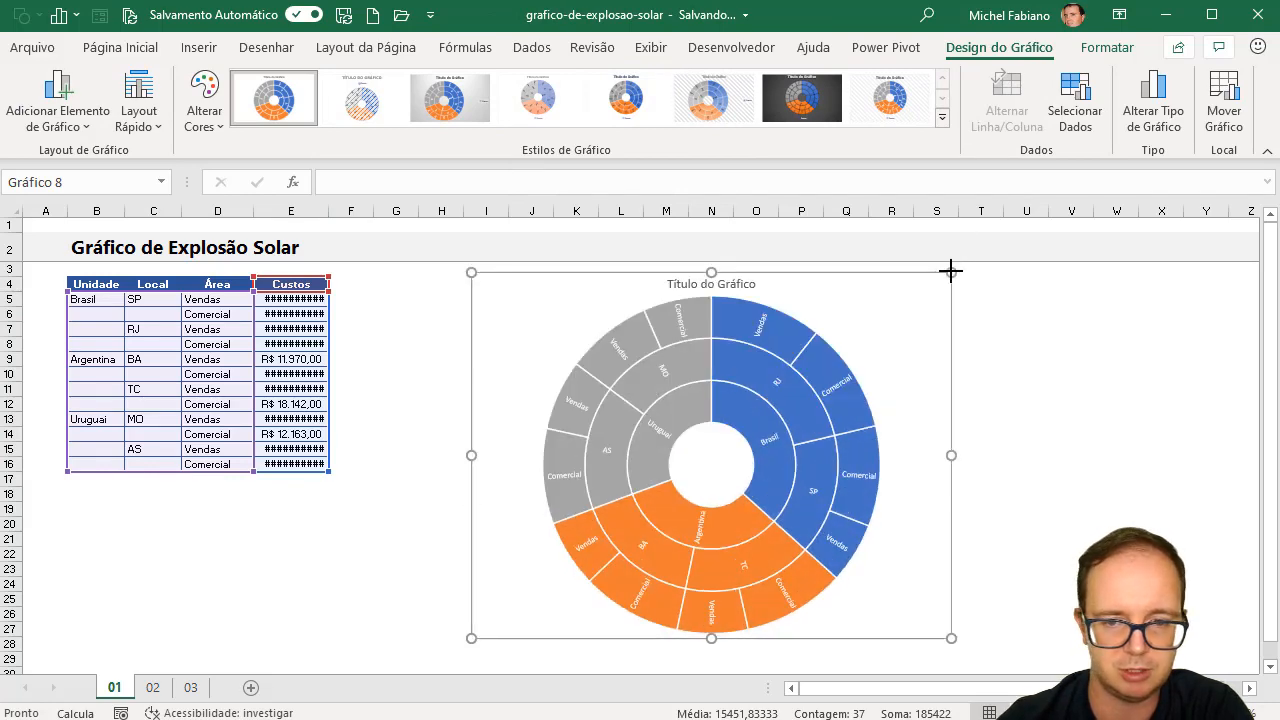
- Filter the sheet 03 table and sunburst chart to JAN with the Mês slicer
left_click(191, 687)
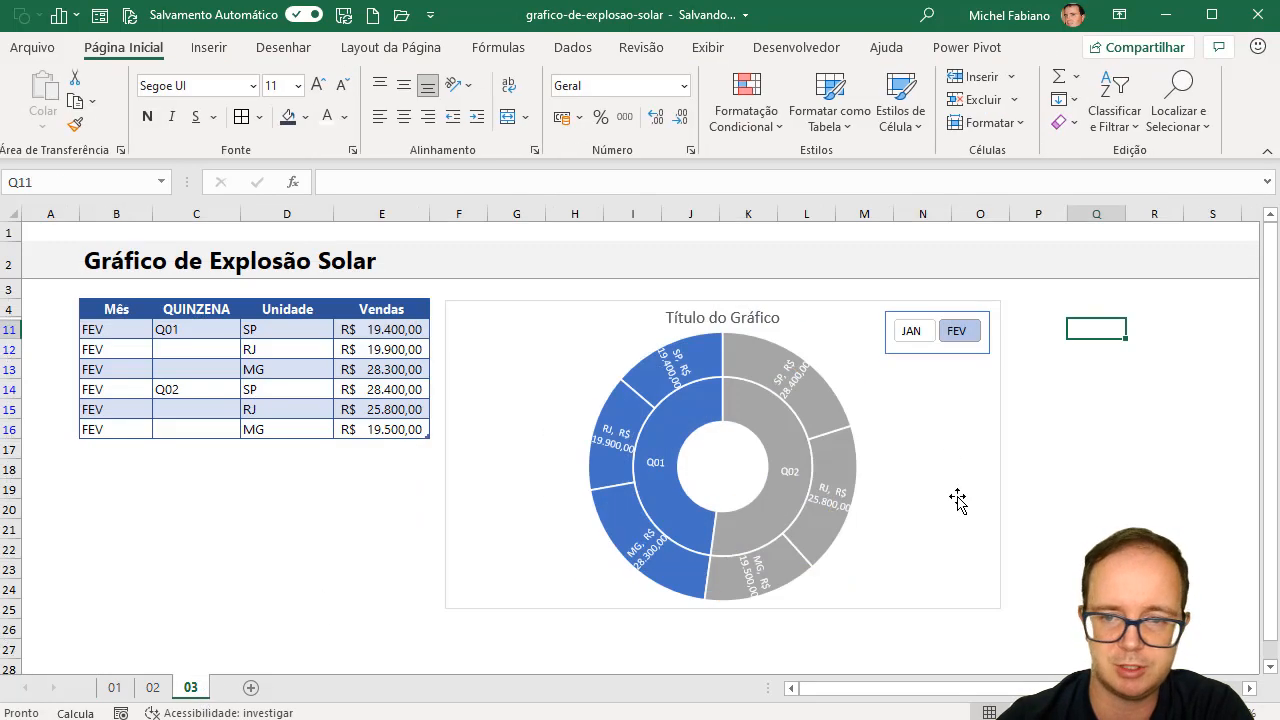
left_click(912, 331)
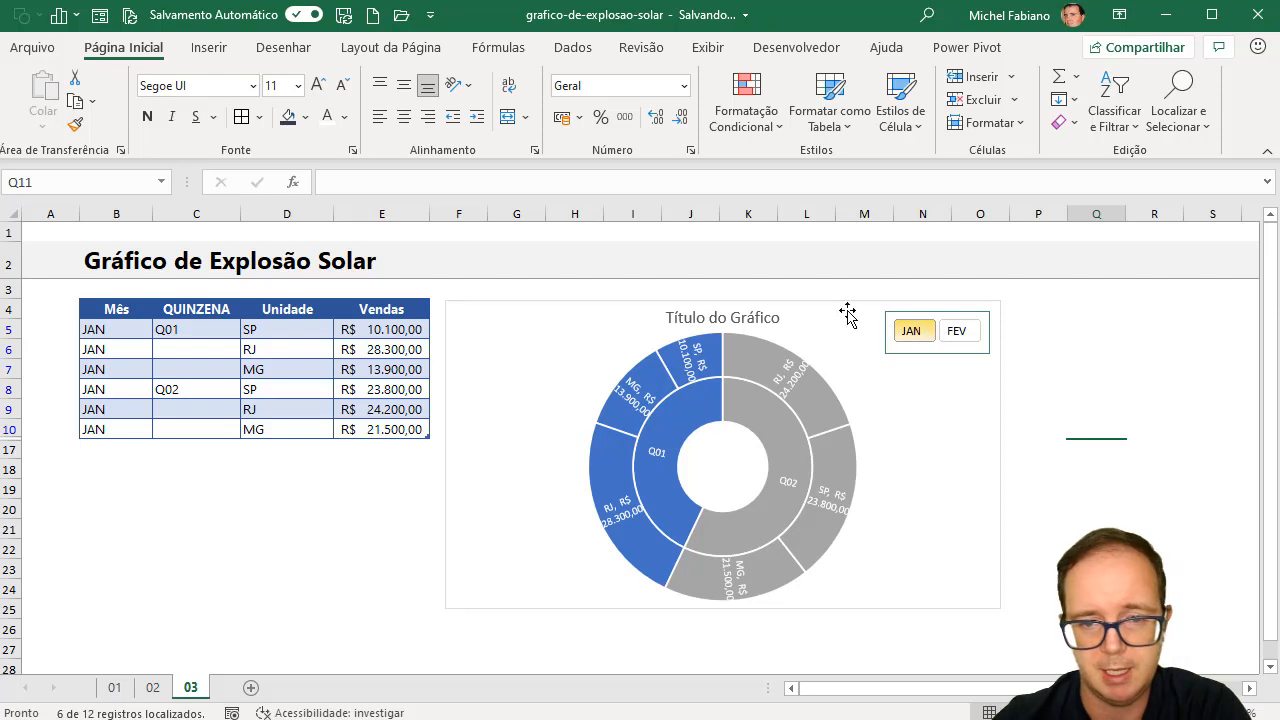
left_click(755, 416)
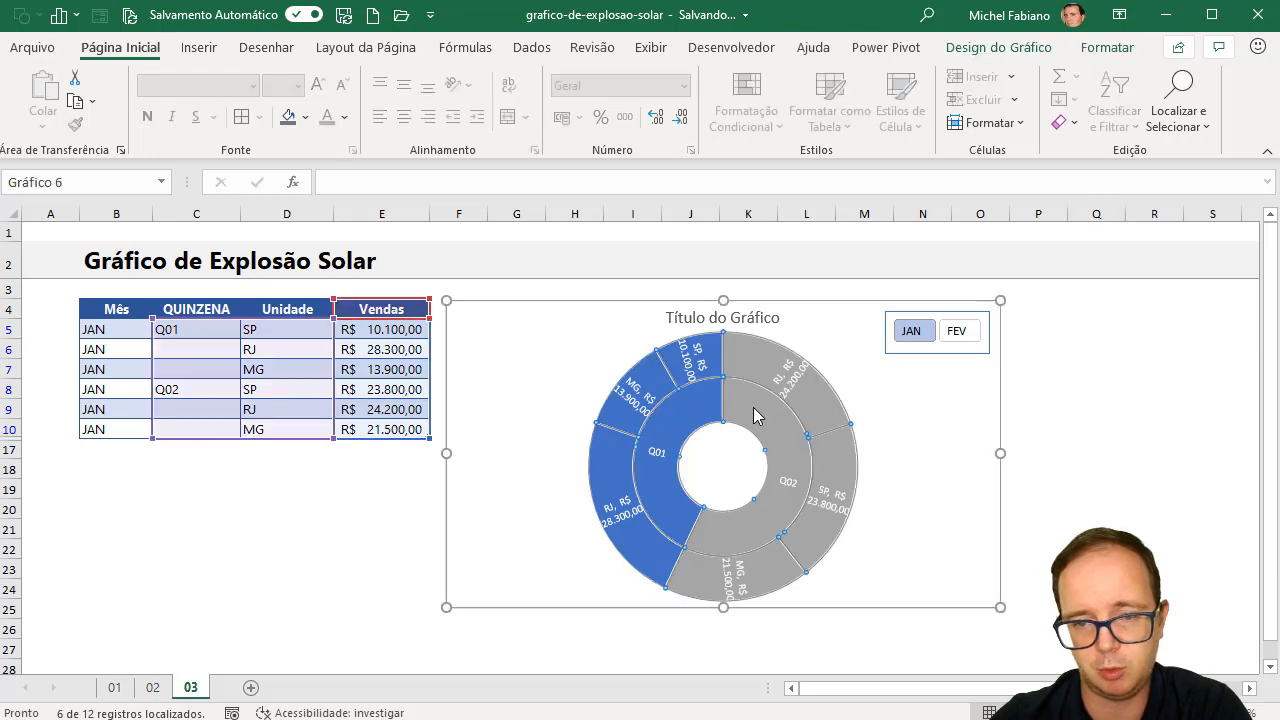
left_click(287, 118)
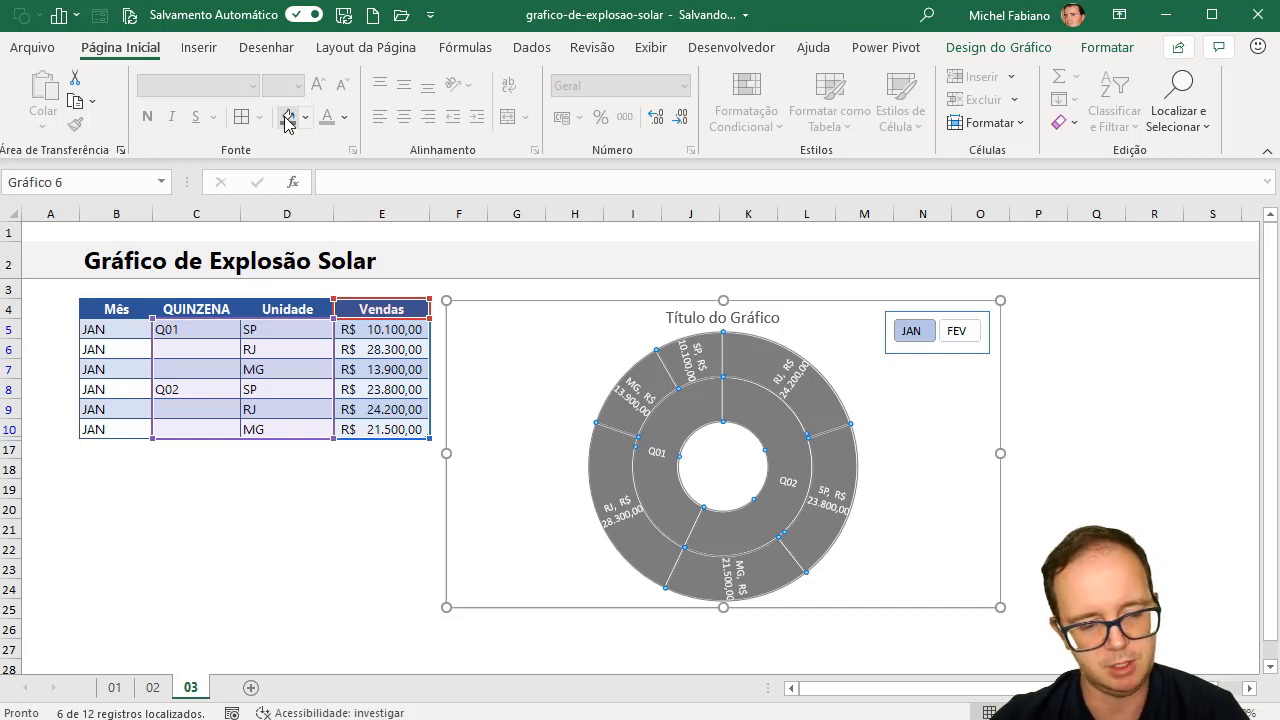
key("ctrl+z")
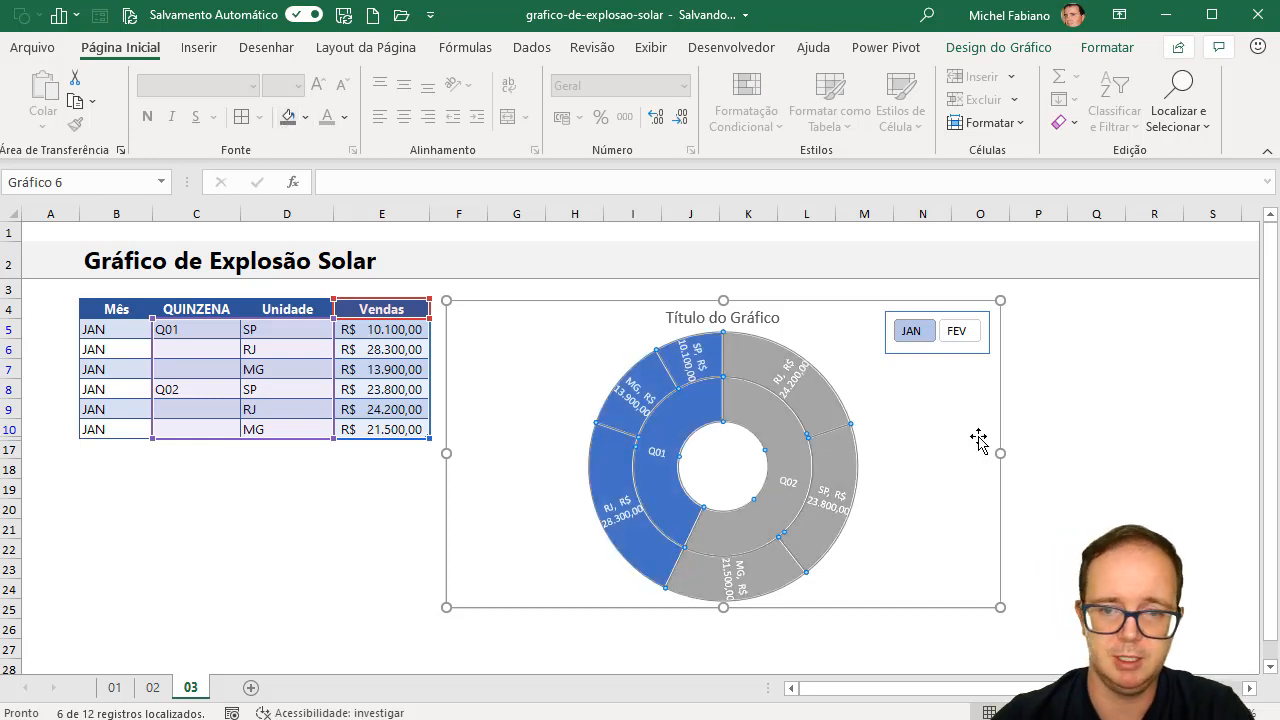
- Fill only the chart's Q02 branch with dark blue, and test the colour by switching the slicer to FEV and back to JAN
left_click(797, 440)
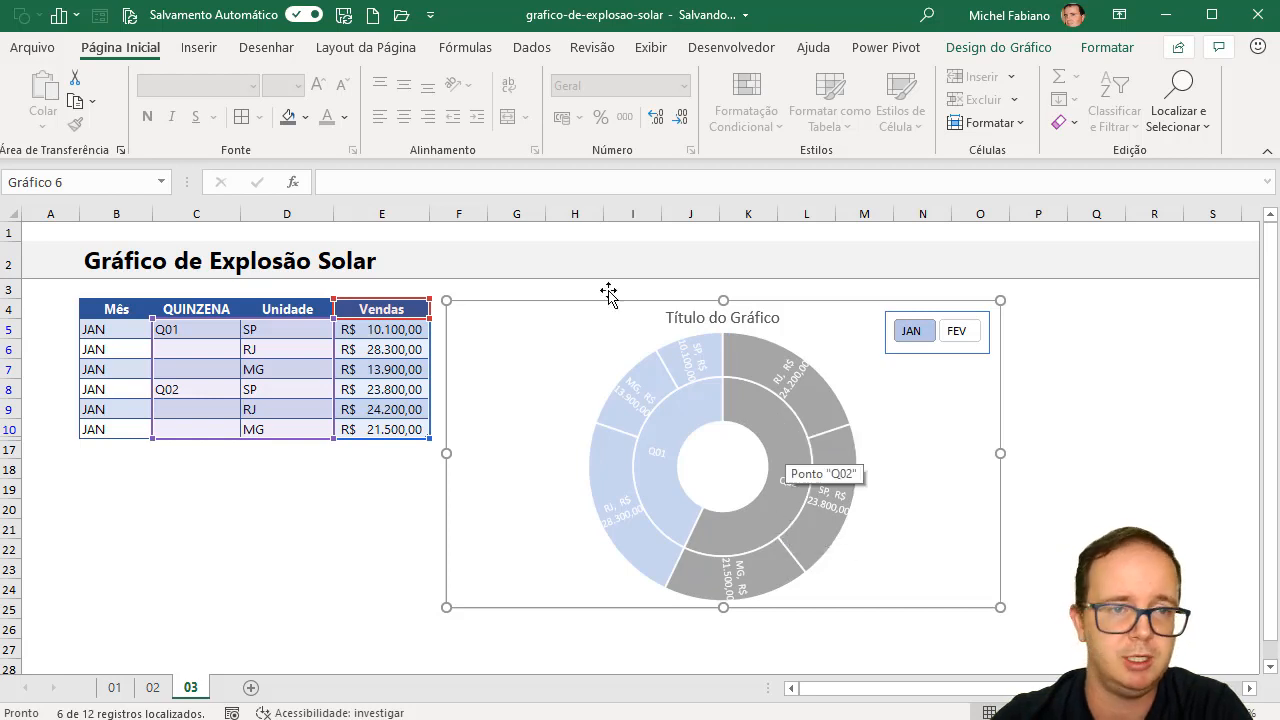
left_click(305, 117)
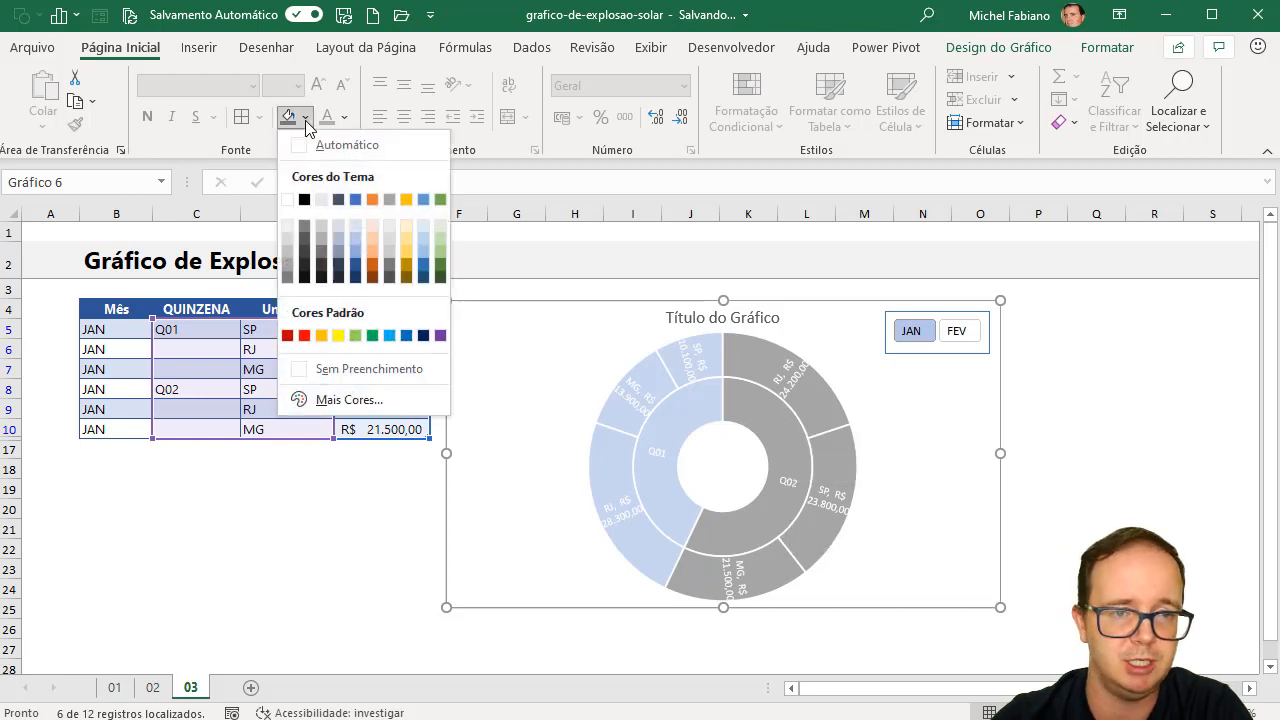
left_click(358, 279)
left_click(381, 495)
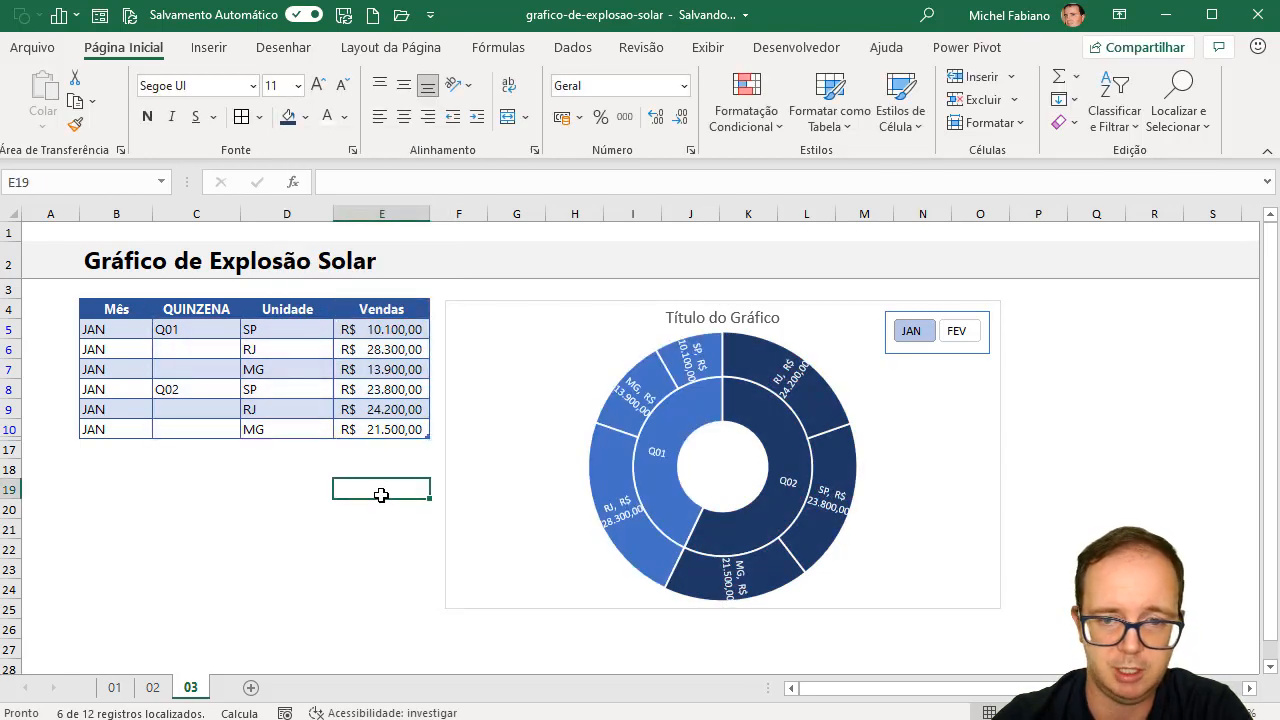
left_click(965, 338)
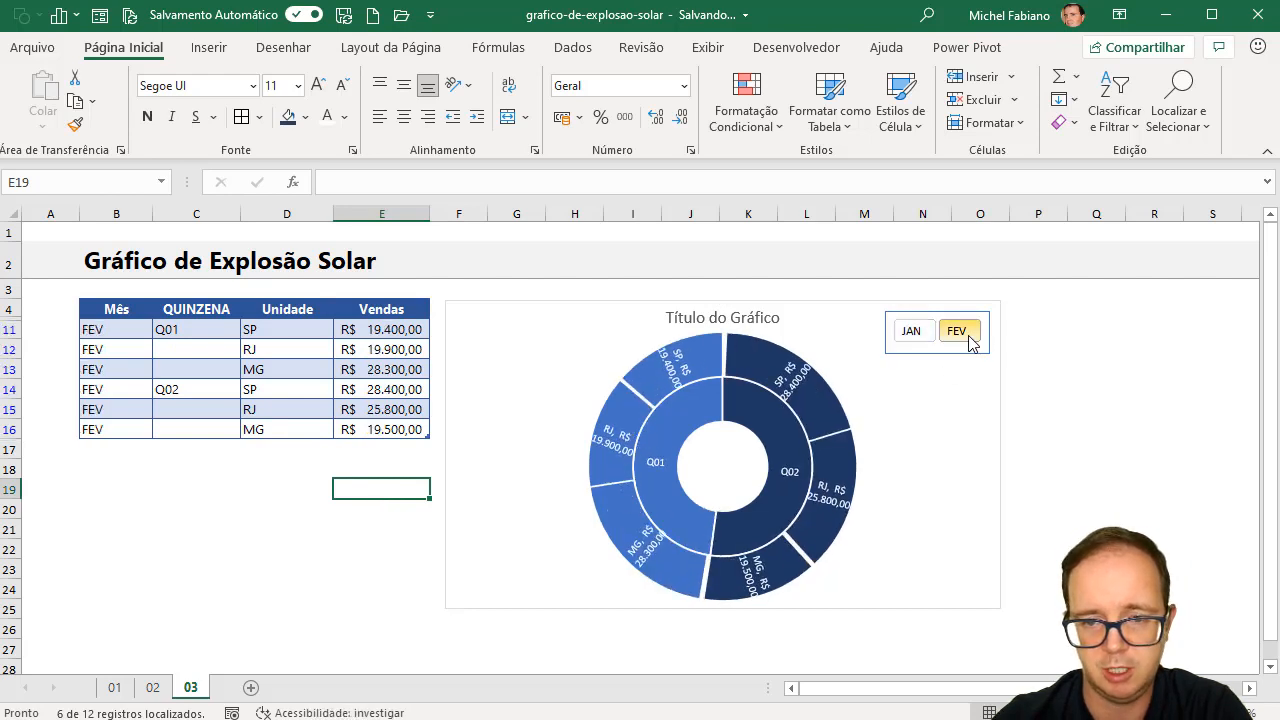
left_click(912, 334)
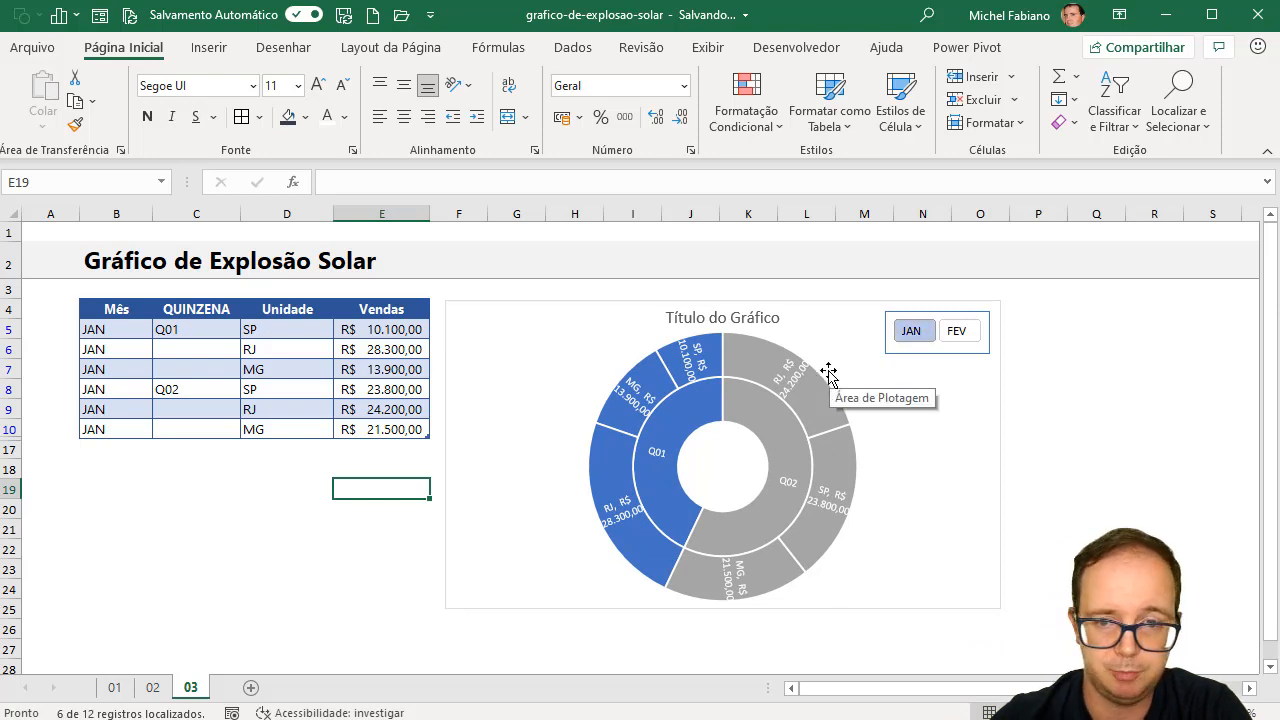
- Fill only the Q02 branch of the sheet 03 sunburst chart with dark green
left_click(817, 400)
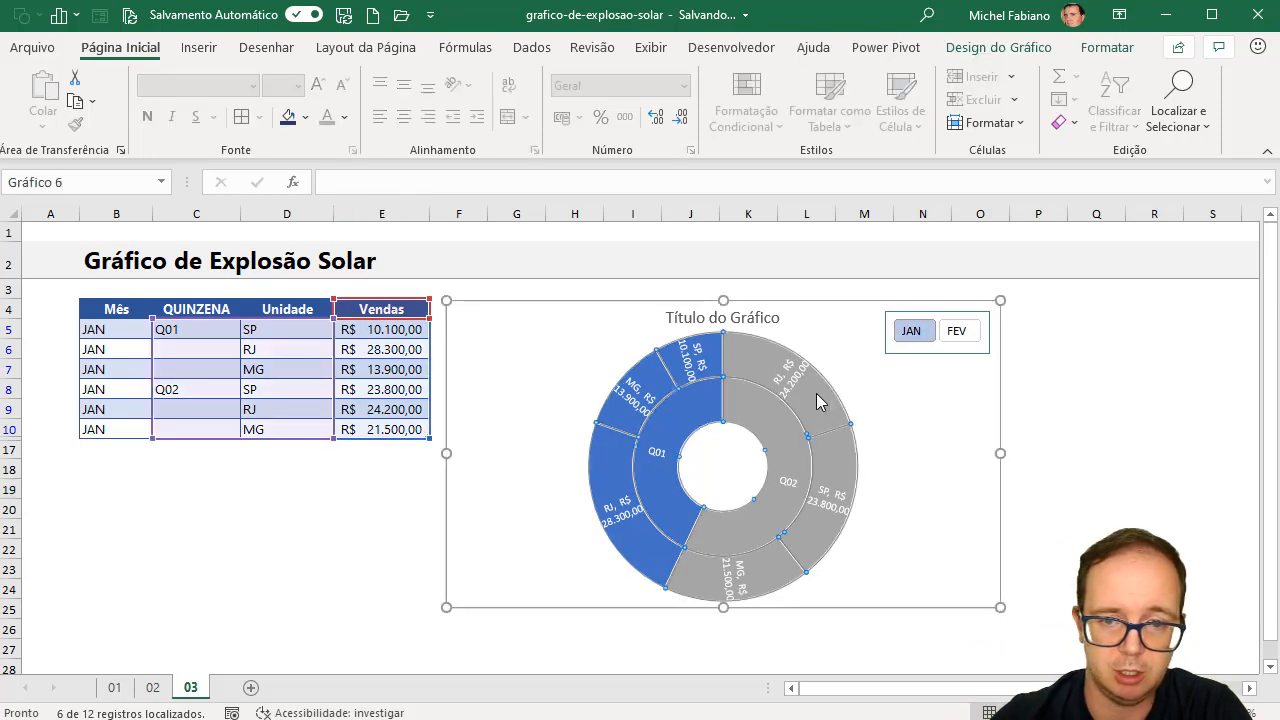
left_click(816, 393)
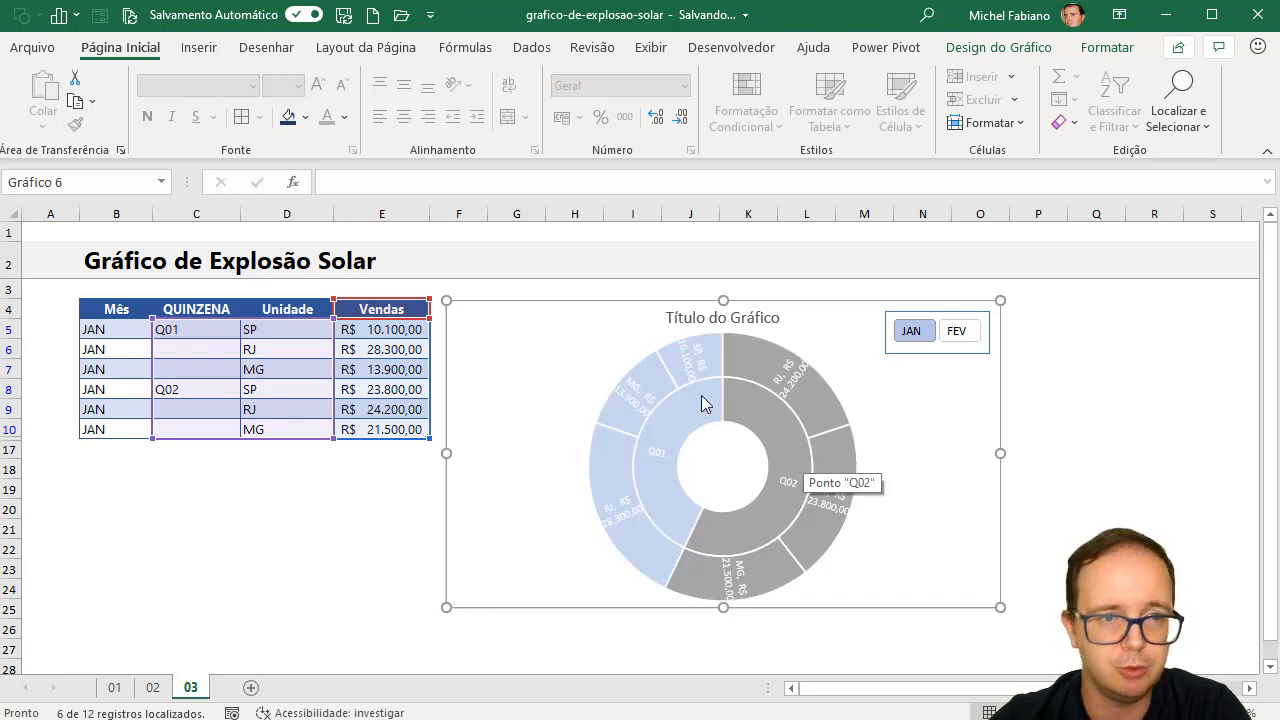
left_click(305, 117)
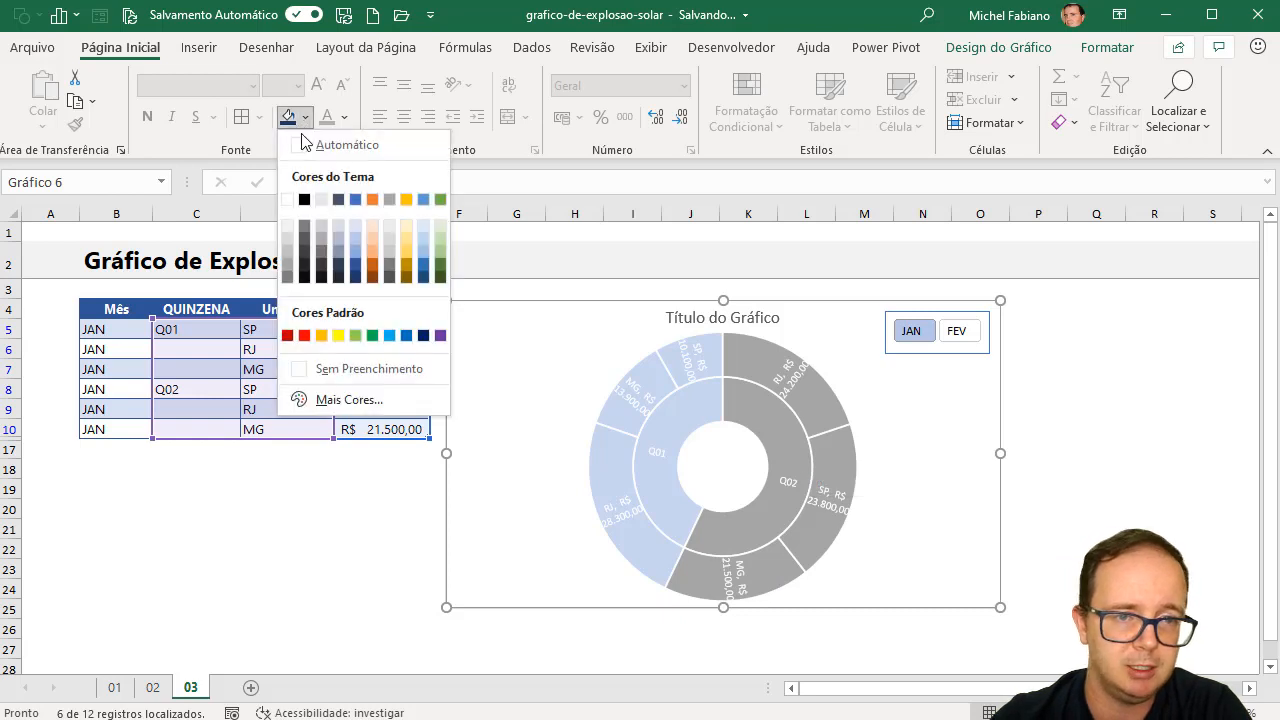
left_click(440, 266)
left_click(391, 484)
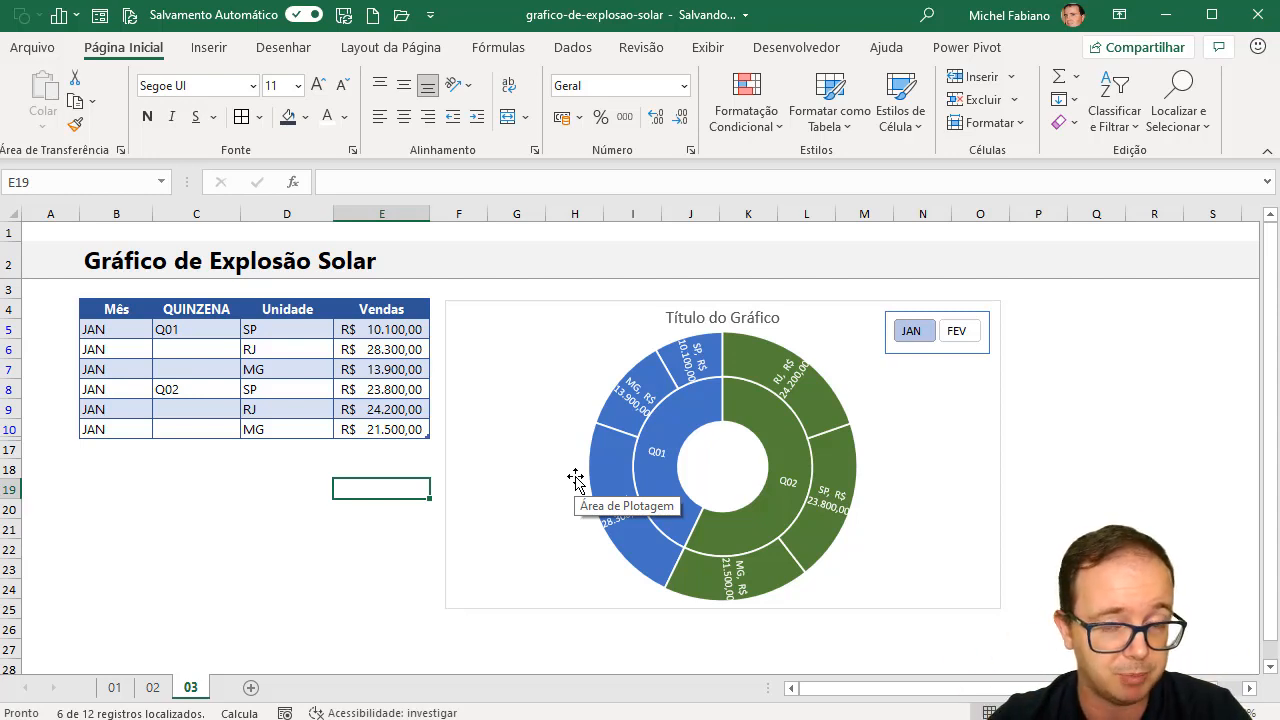
- Duplicate the light blue slicer style as SlicerStyleLight5 2 and remove all borders from its Segmentação de Dados Inteira element
left_click(946, 352)
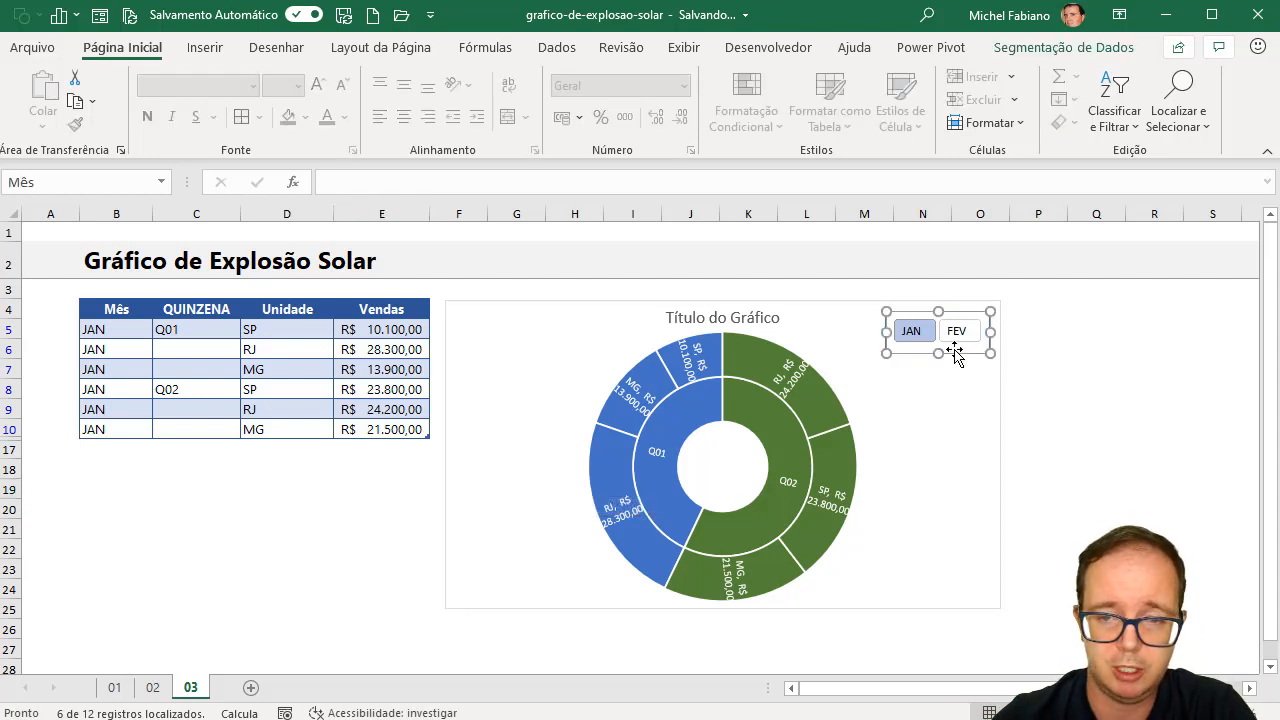
left_click(1014, 349)
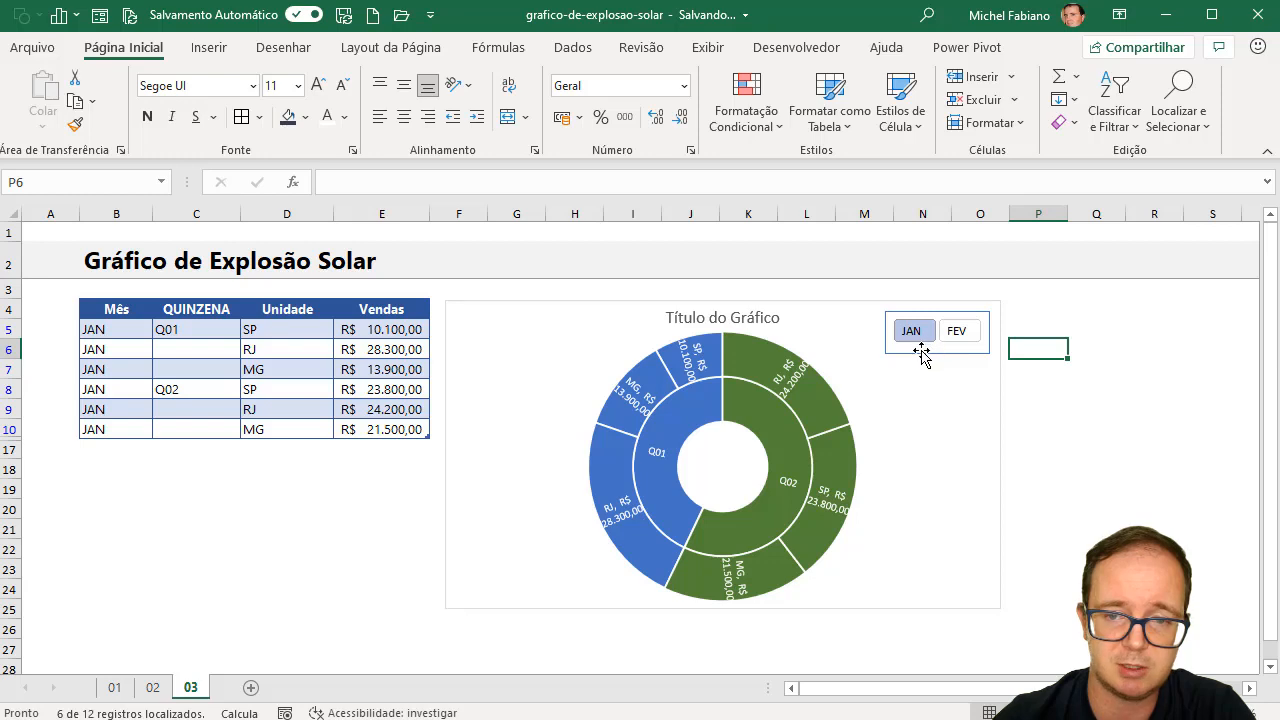
left_click(925, 354)
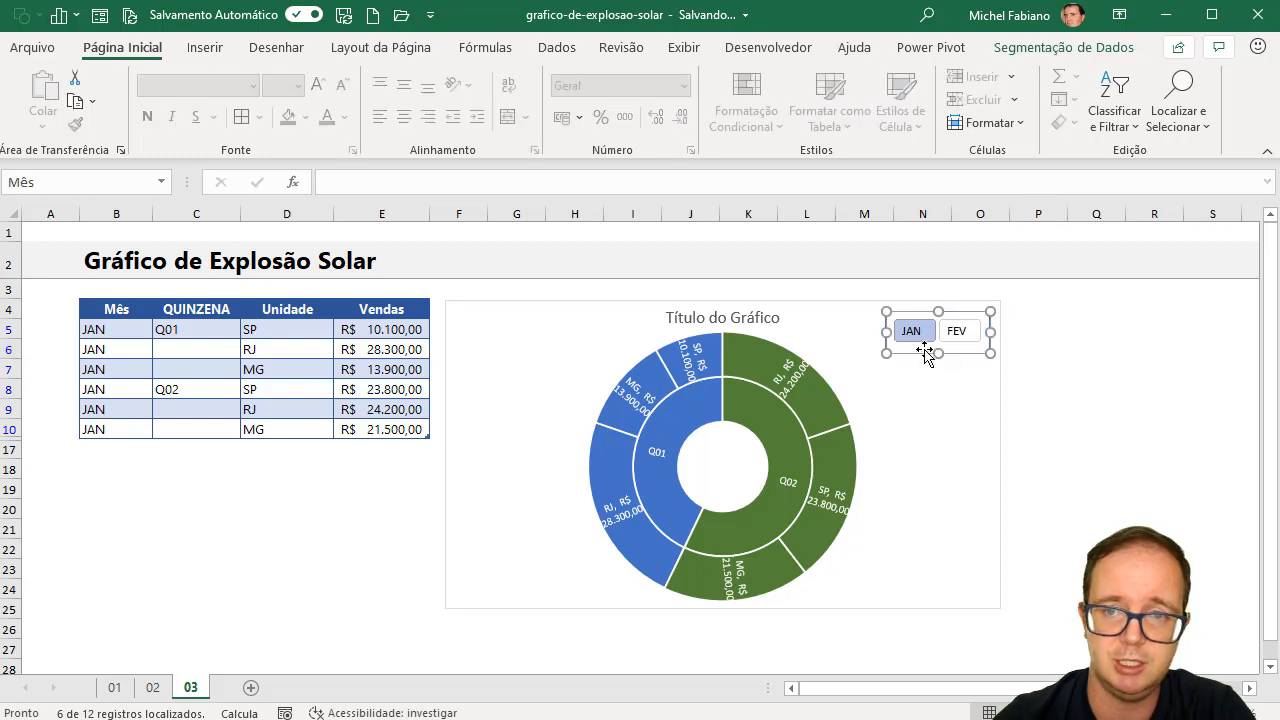
left_click(1063, 49)
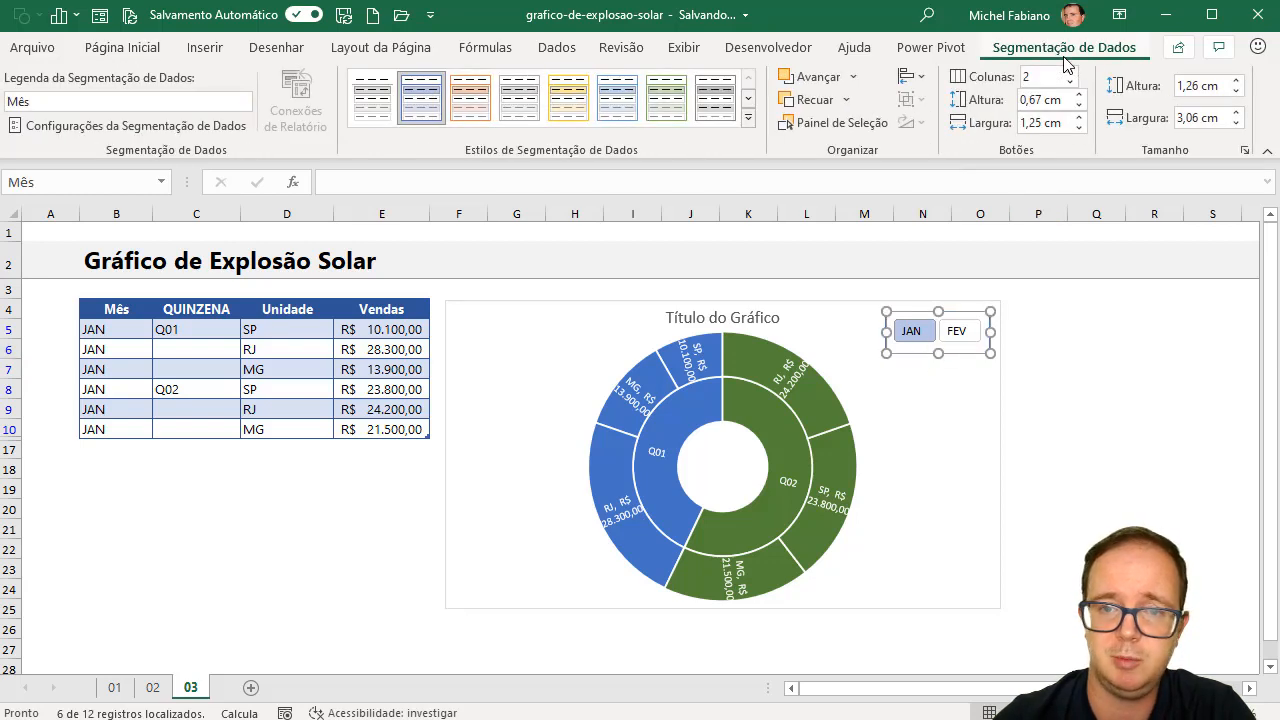
right_click(614, 104)
left_click(672, 145)
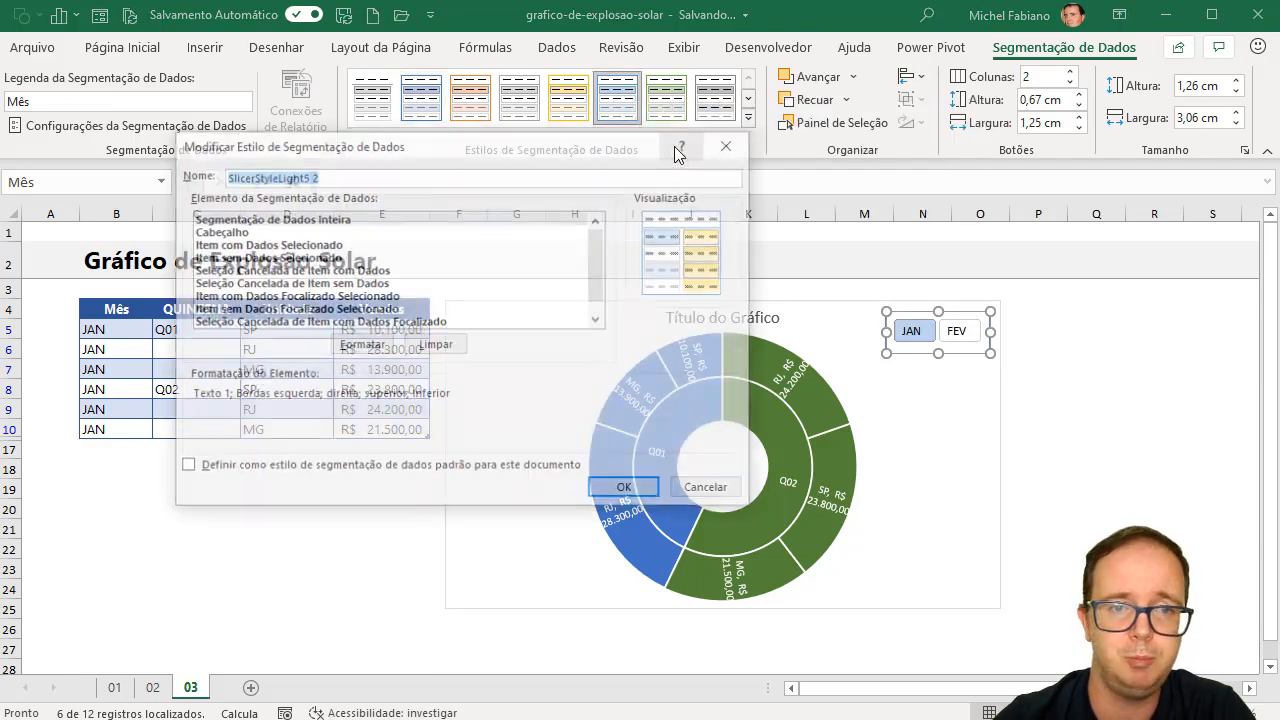
left_click(355, 220)
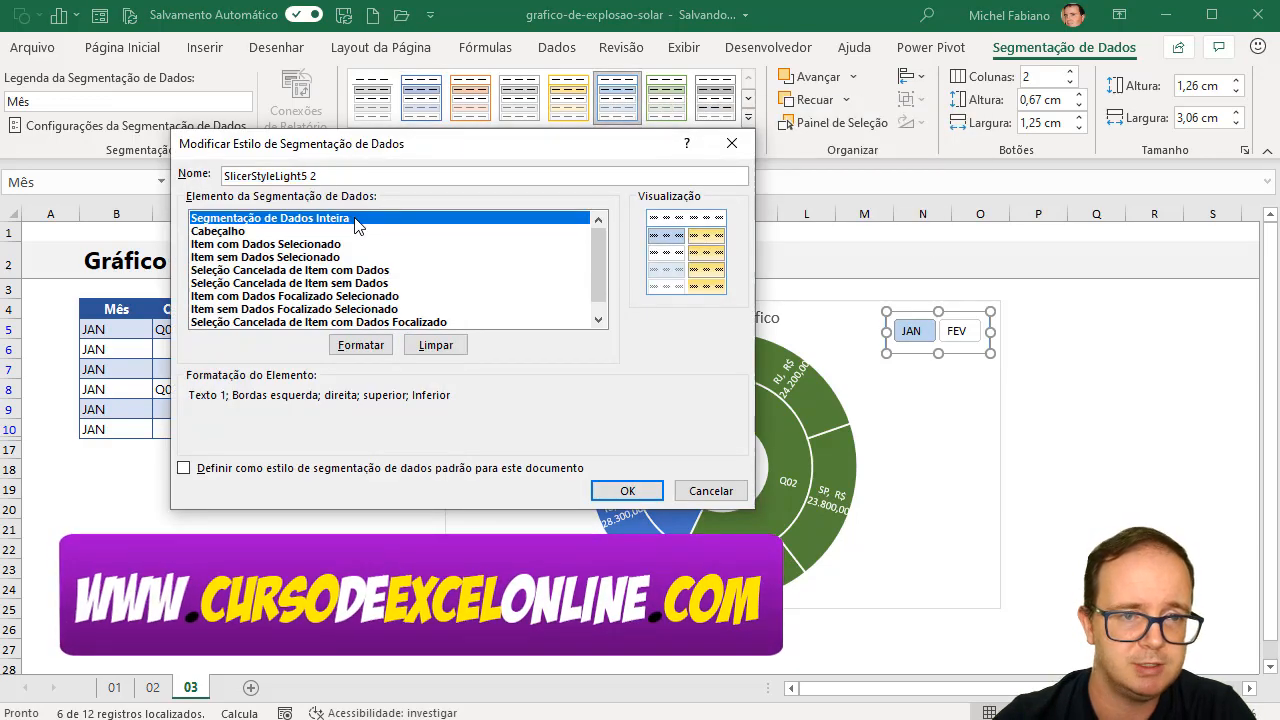
left_click(361, 345)
left_click(427, 156)
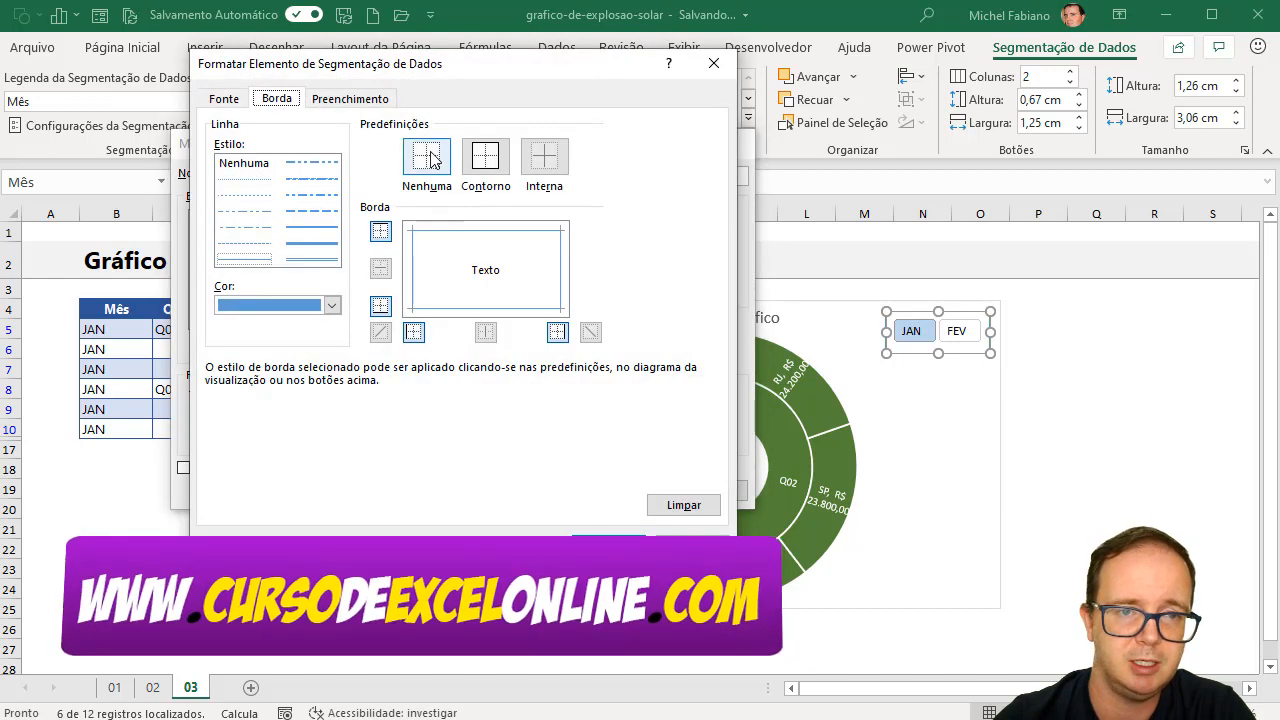
left_click(609, 547)
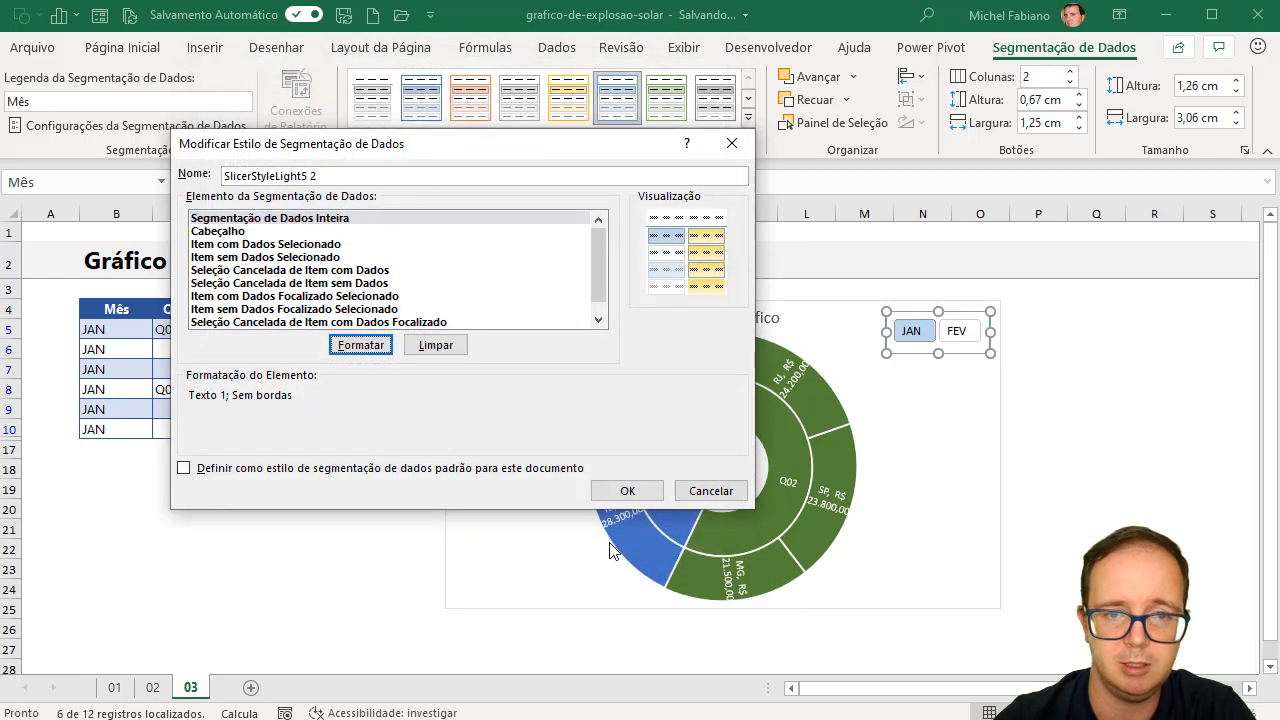
left_click(638, 490)
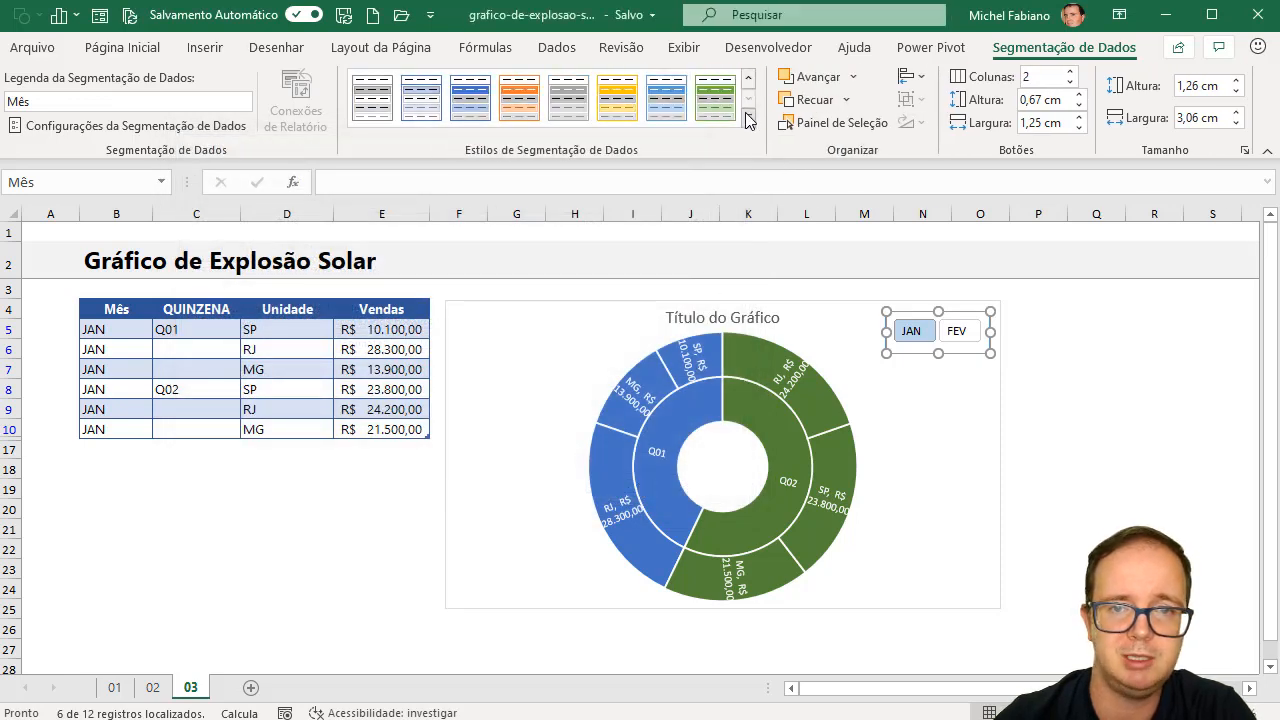
- Apply the custom borderless blue style to the Mês slicer and deselect it
left_click(748, 79)
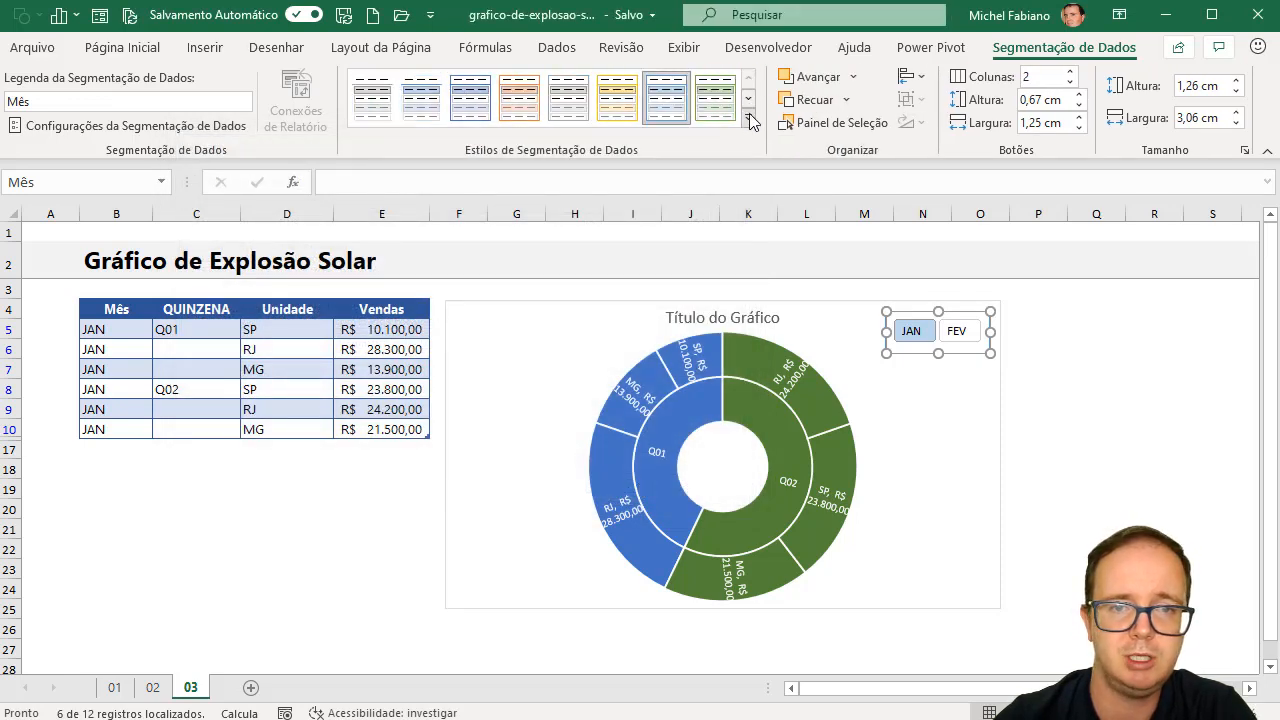
left_click(748, 117)
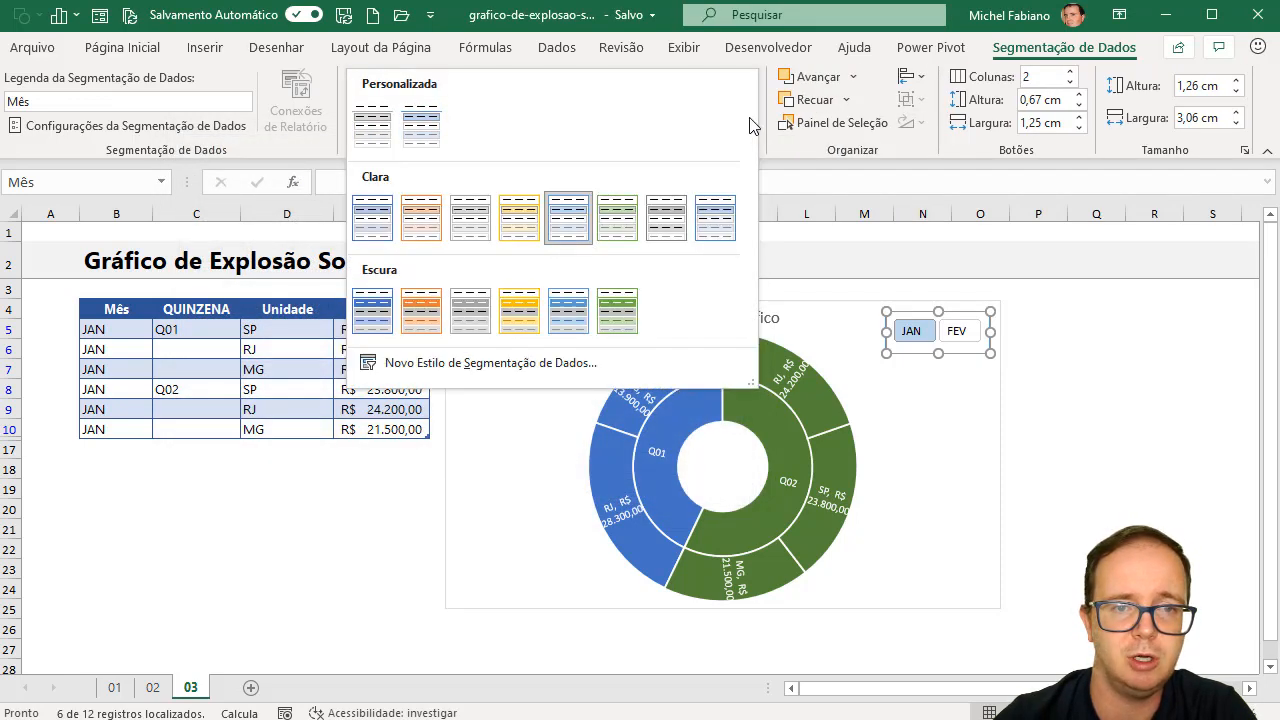
left_click(415, 136)
left_click(1116, 389)
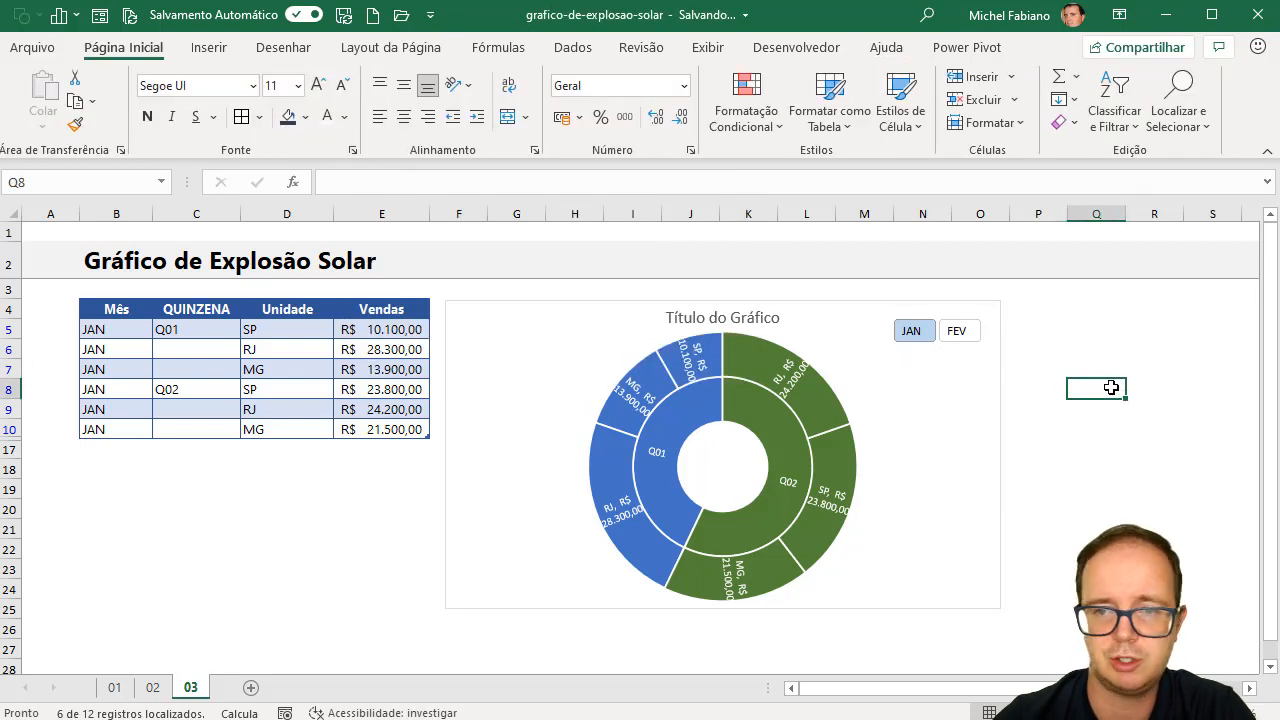
- Test the restyled Mês slicer by alternating the filter between FEV and JAN, leaving it on FEV
left_click(958, 331)
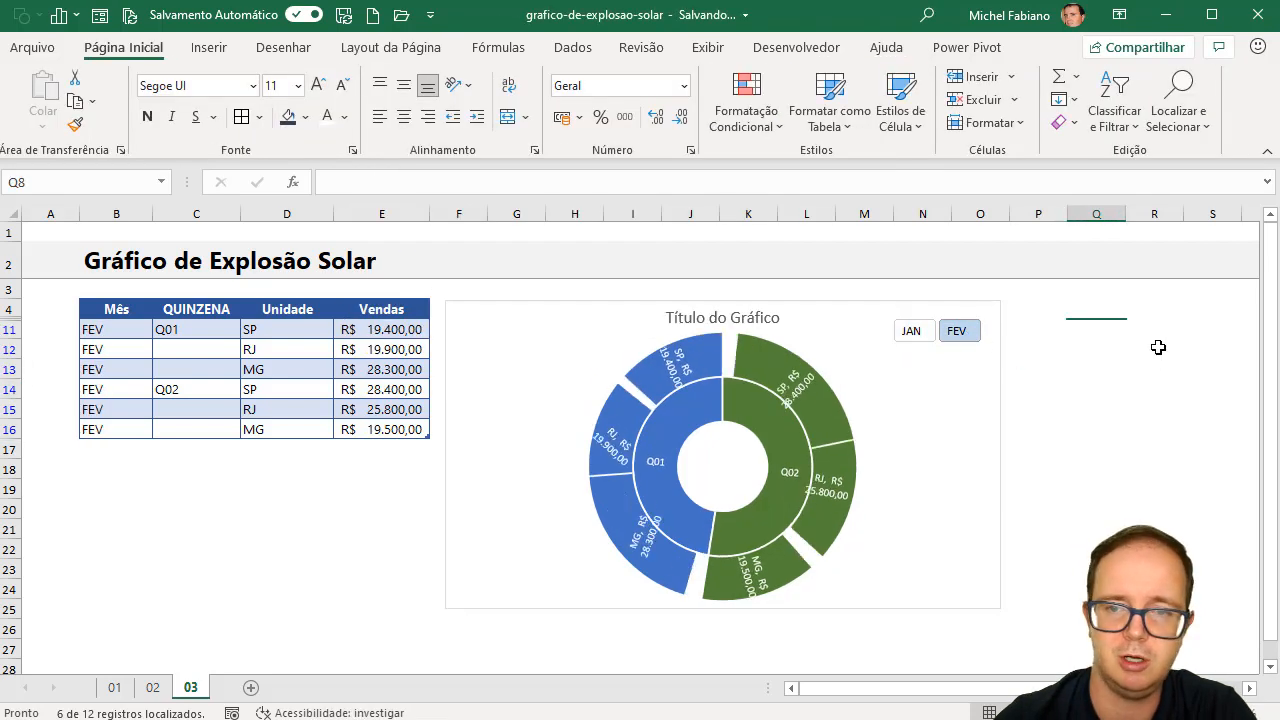
left_click(926, 338)
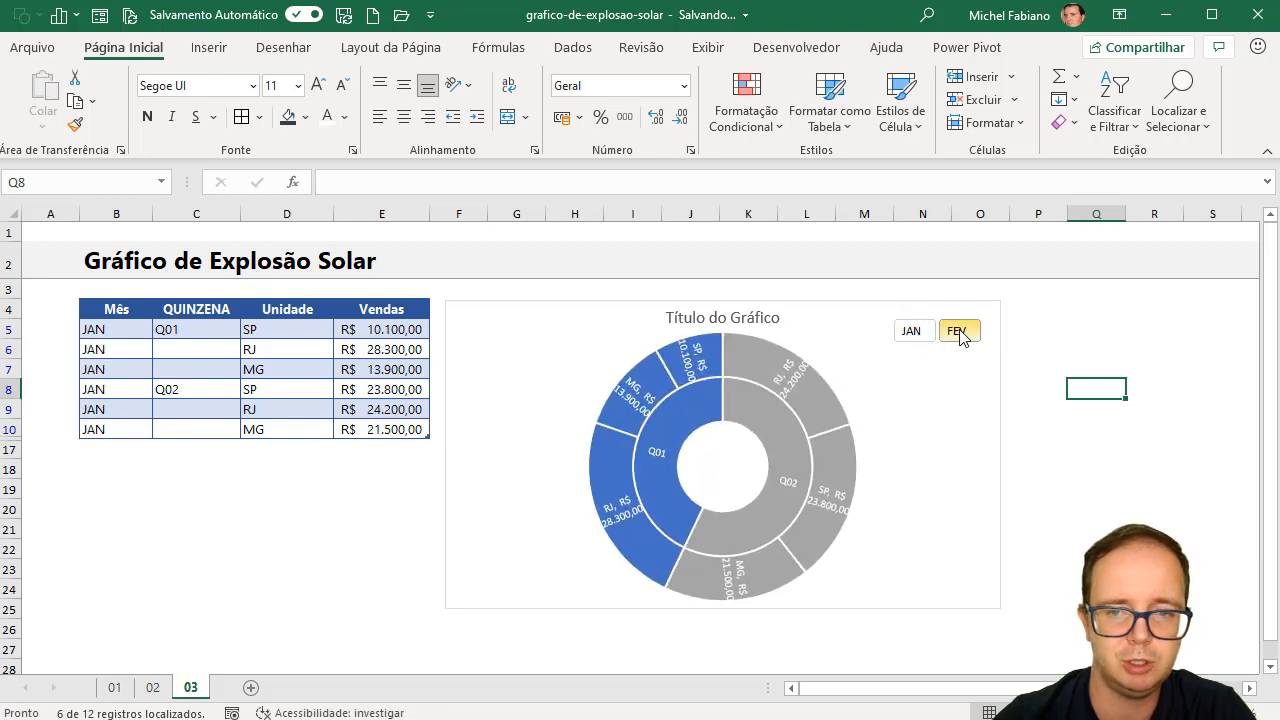
left_click(960, 337)
left_click(930, 288)
left_click(926, 334)
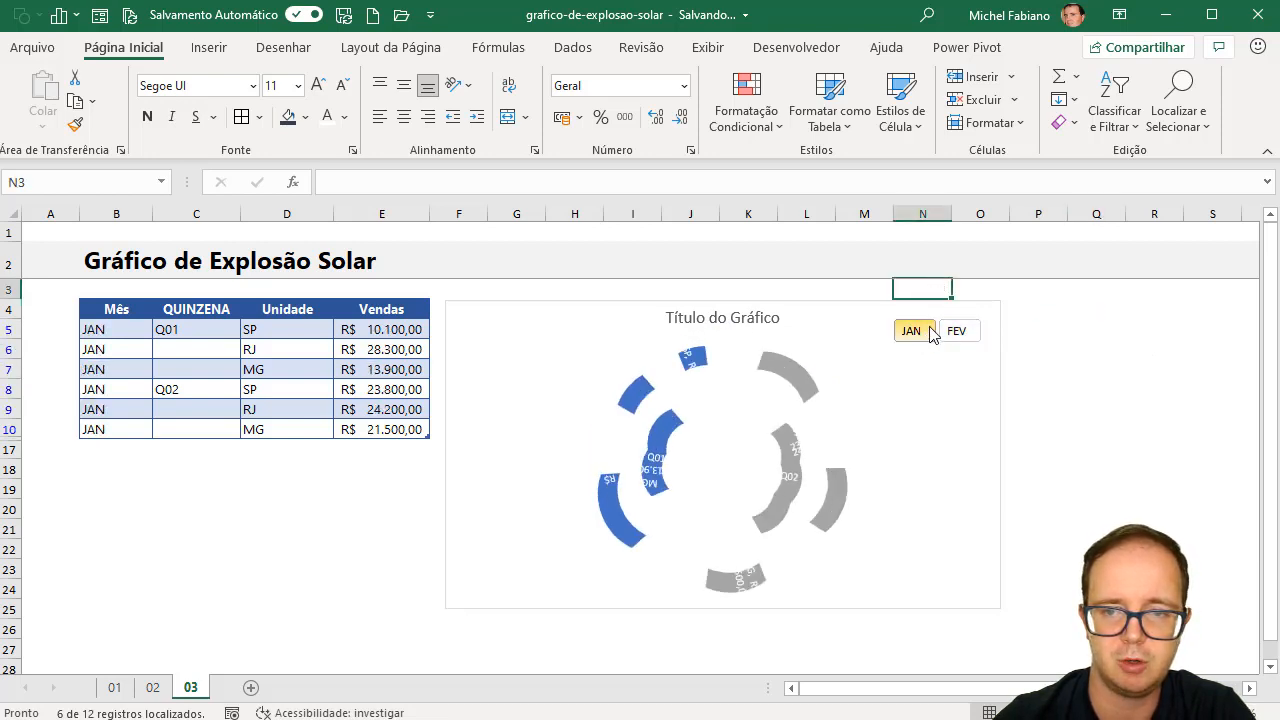
left_click(958, 334)
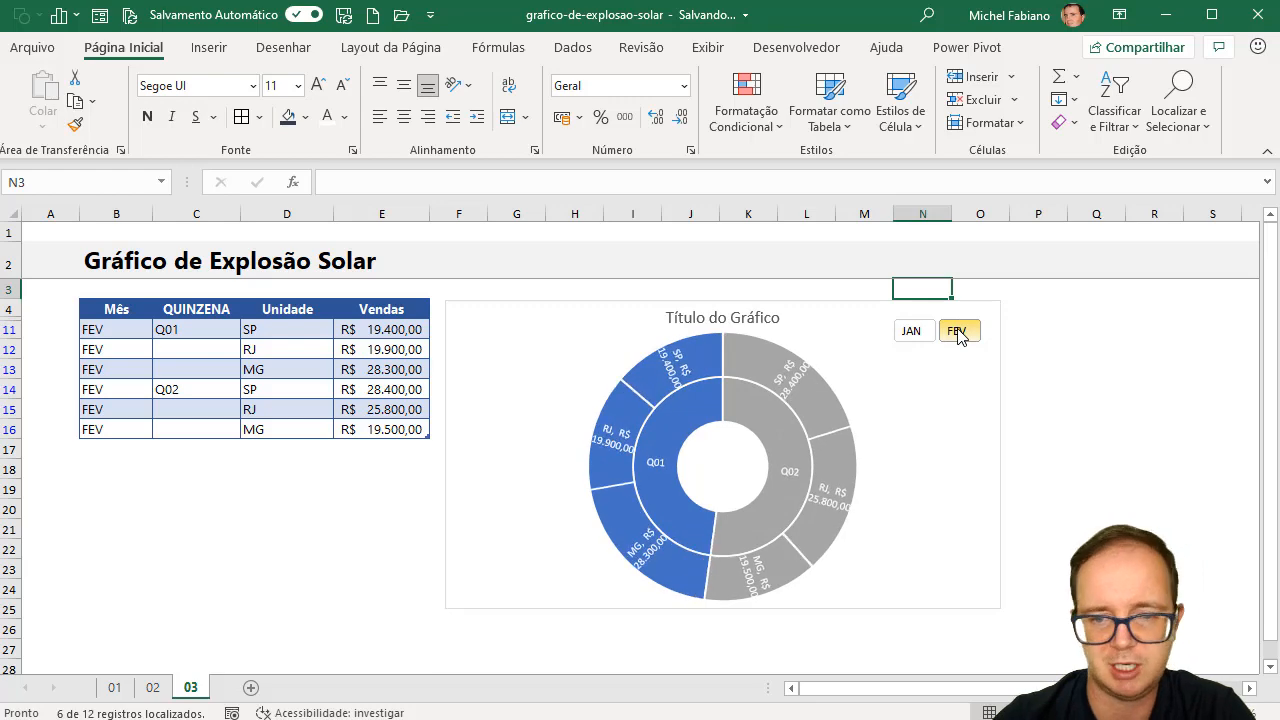